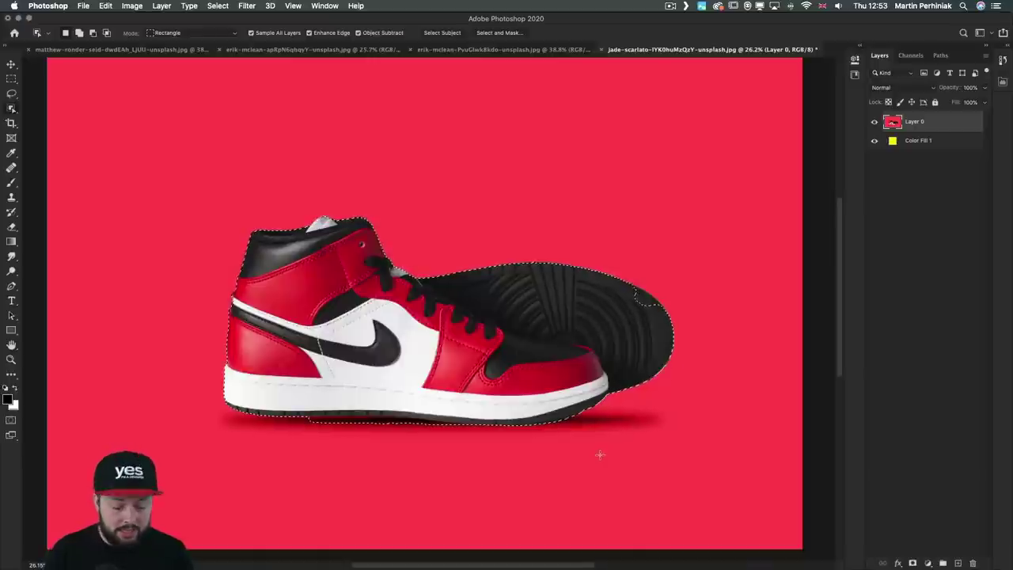
Deselect, select only the front shoe with the Object Selection tool, and turn that selection into a mask on Layer 0
key(super+d)
mouse_move(218, 212)
mouse_down()
mouse_move(516, 423)
mouse_move(611, 428)
mouse_up()
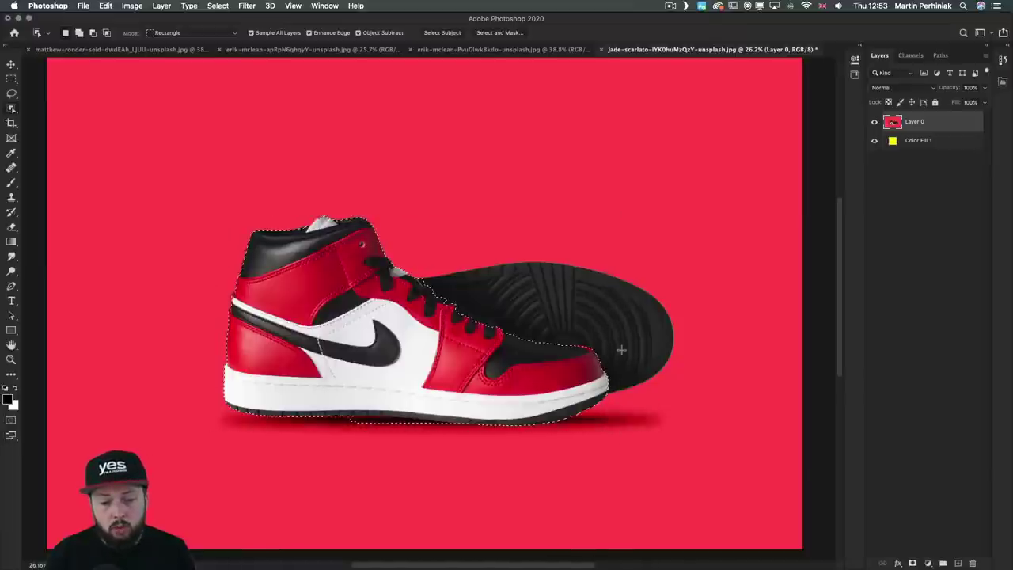
click(913, 563)
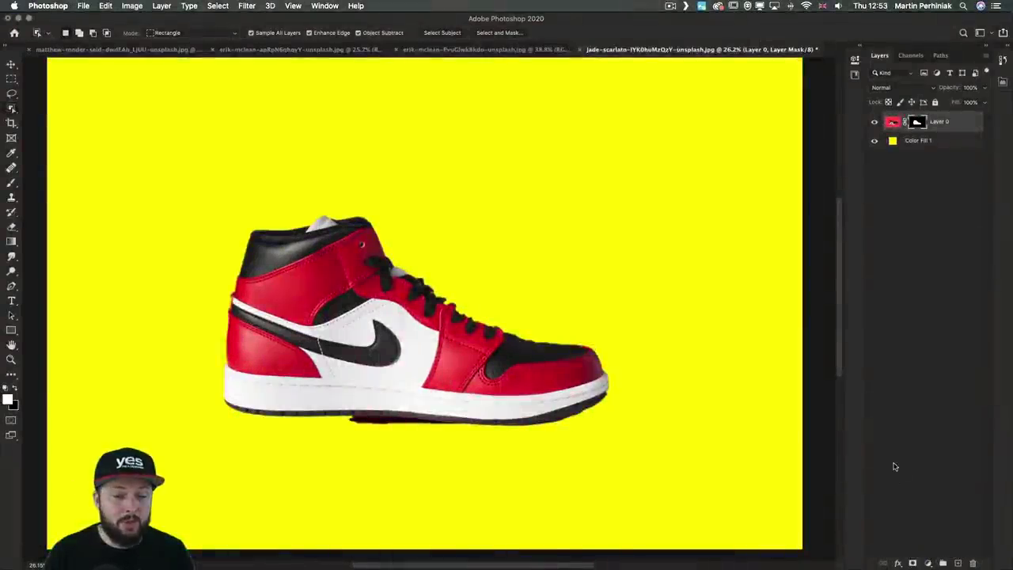
Examine the masked shoe's edges up close along the collar and heel, and view the layer mask by itself
key(z)
drag(332, 221, 334, 224)
key(w)
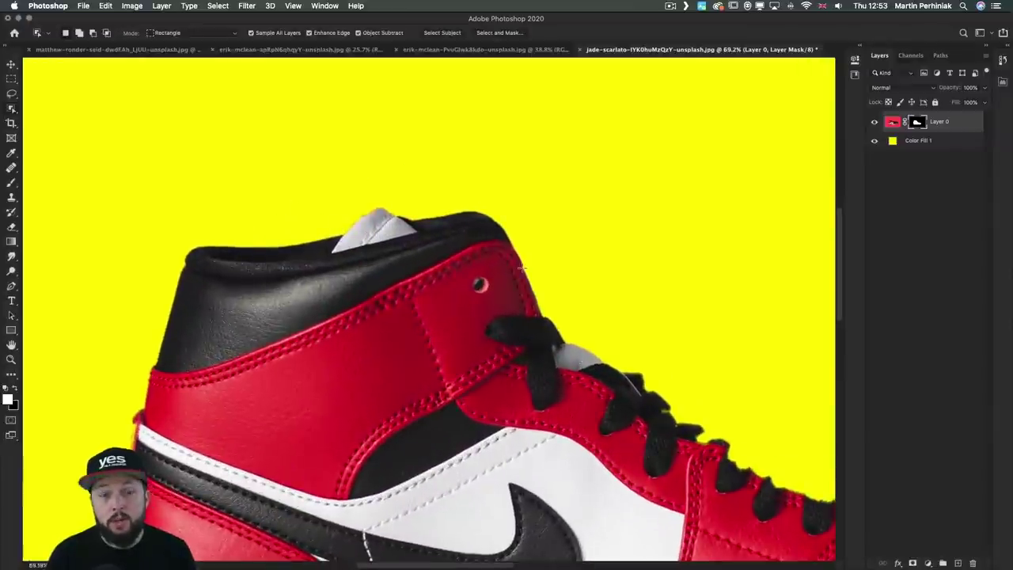
drag(160, 350, 269, 203)
key(z)
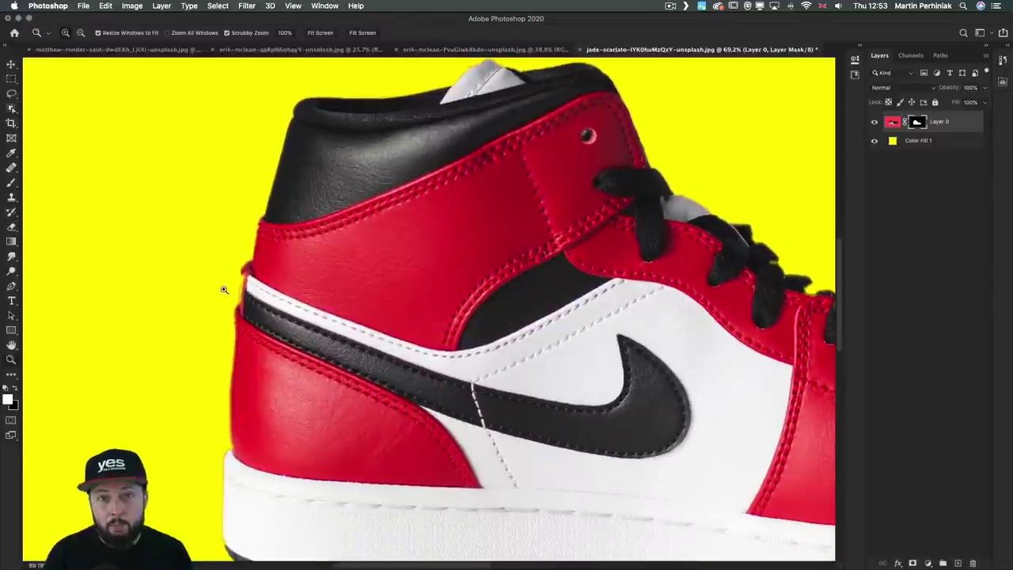
drag(230, 292, 255, 294)
key(w)
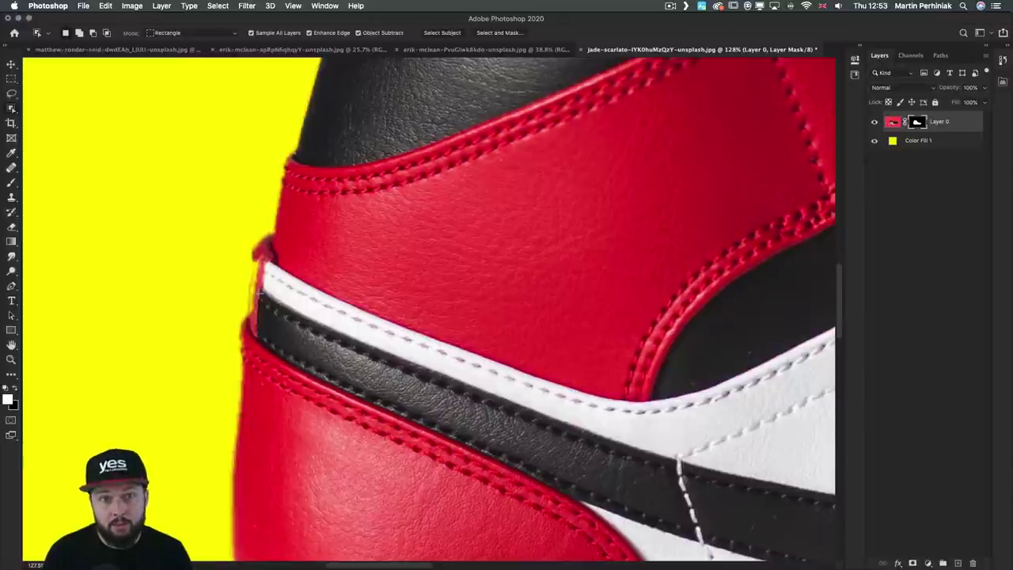
alt+click(917, 123)
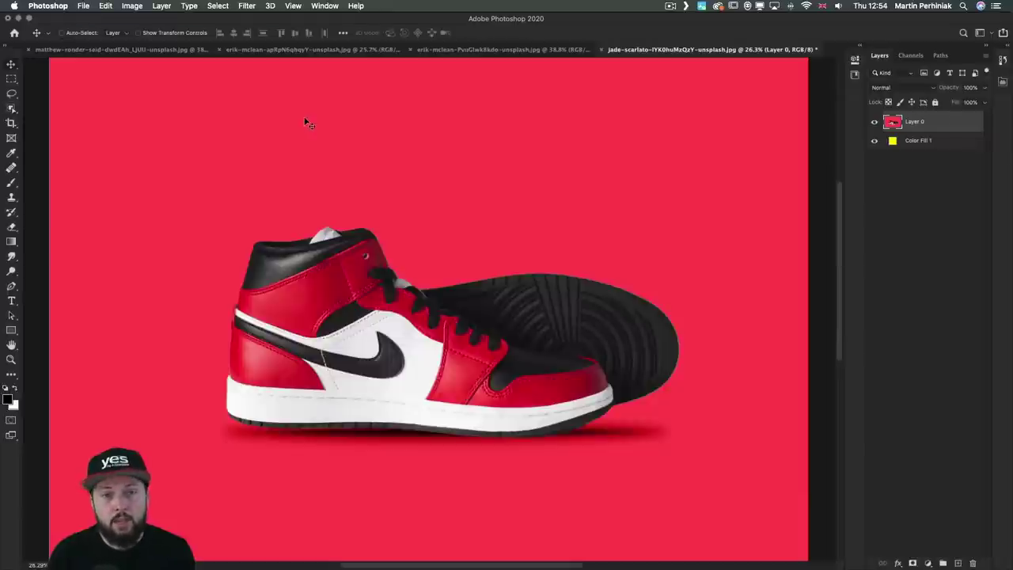
Turn off Auto Add/Delete for the Pen tool and place the path's first anchor beside the shoe's collar
key(p)
key(p)
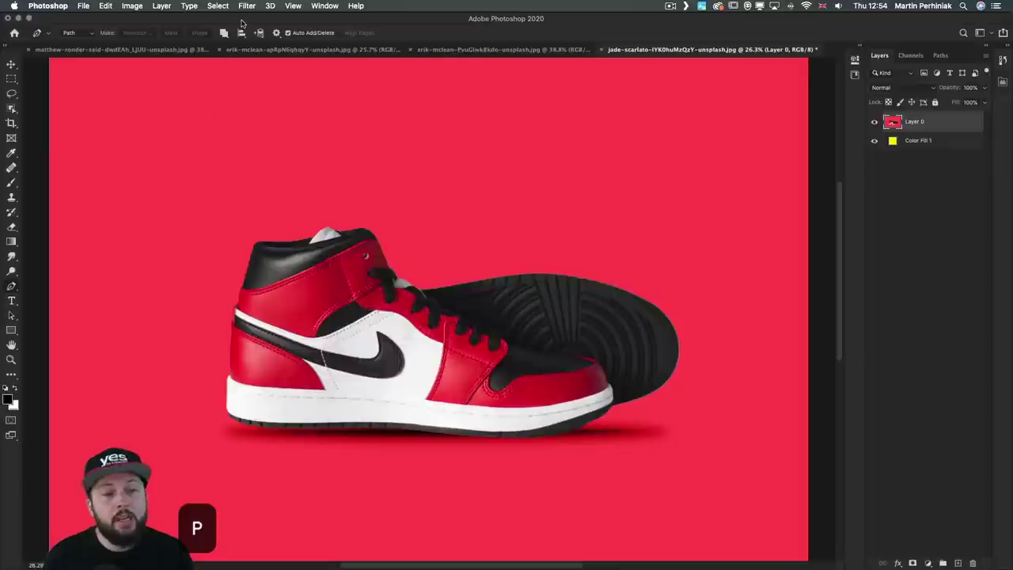
click(276, 34)
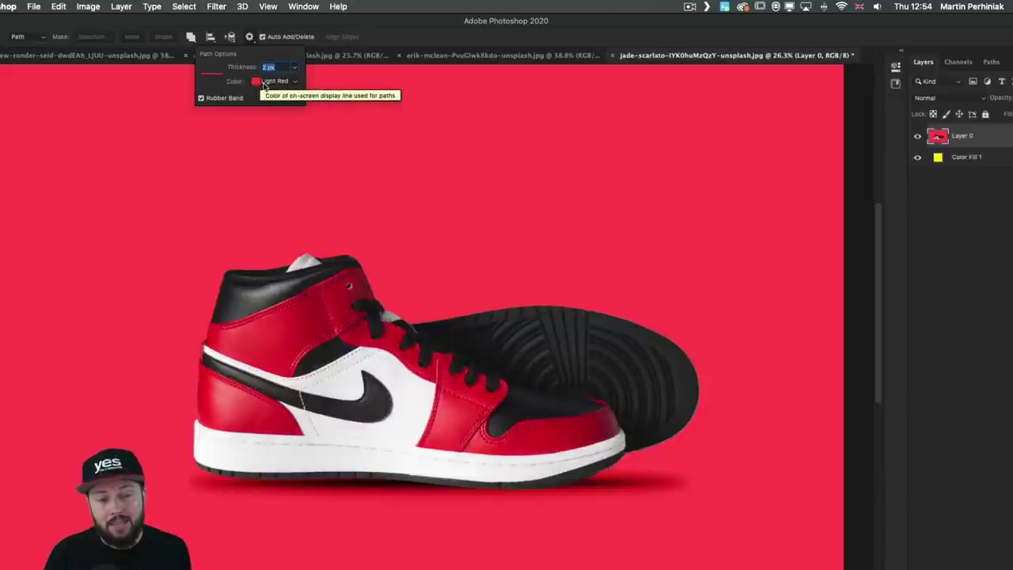
click(282, 38)
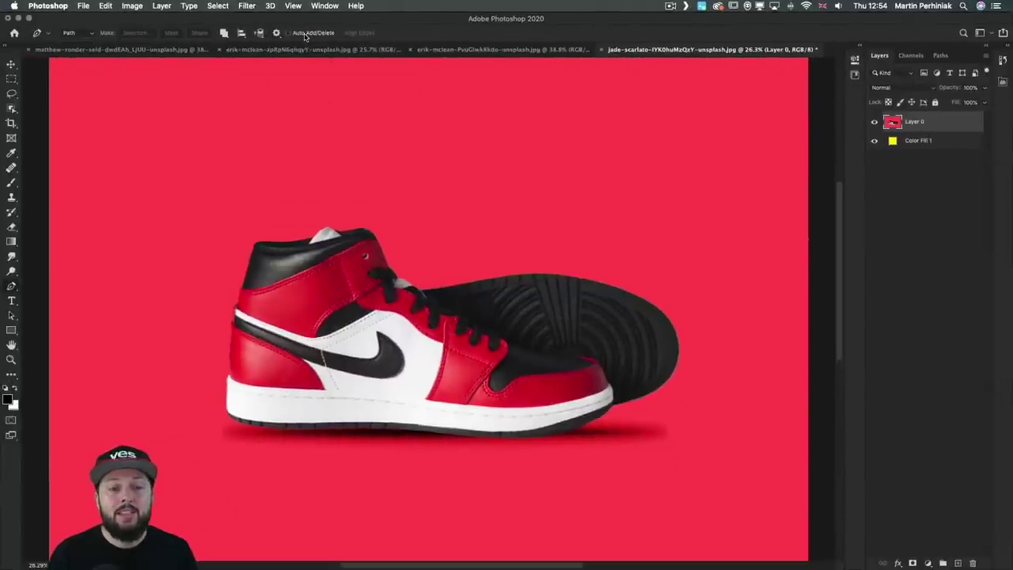
click(177, 266)
click(210, 329)
drag(163, 364, 169, 396)
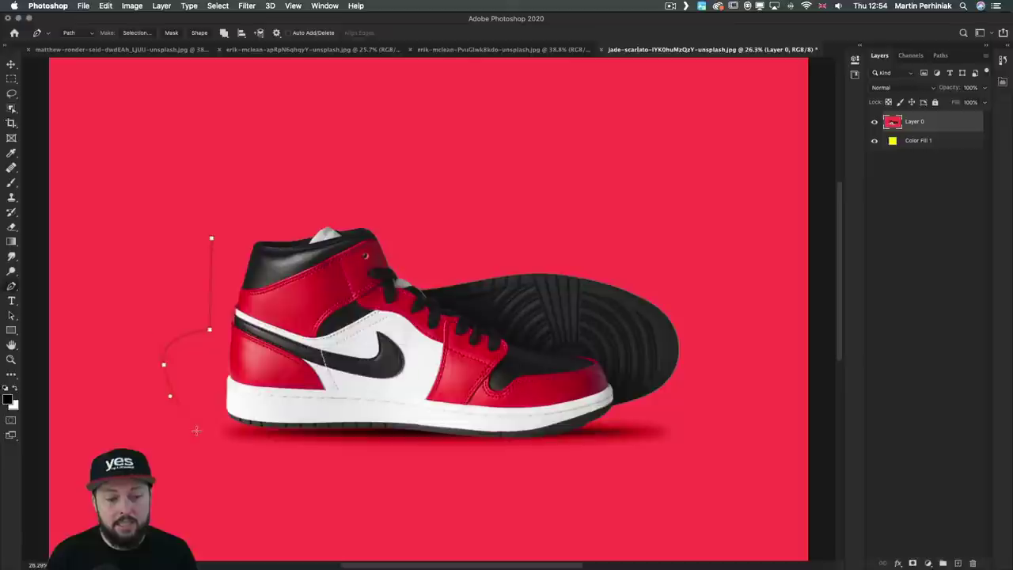
key(super+z)
key(super+z)
key(super+z)
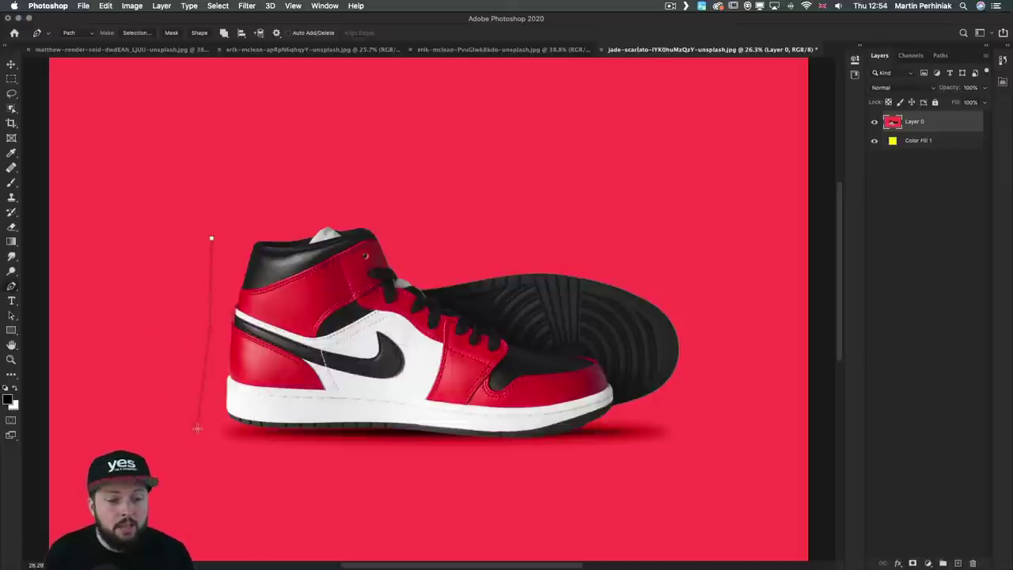
Set the path display colour to Default and continue the path with straight segments down beside the shoe's heel
click(279, 37)
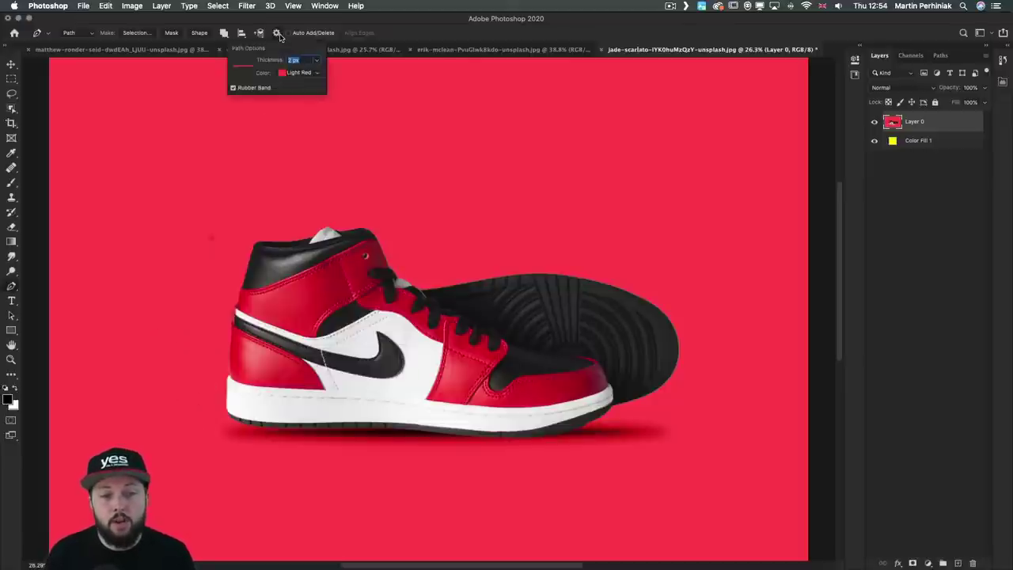
click(301, 73)
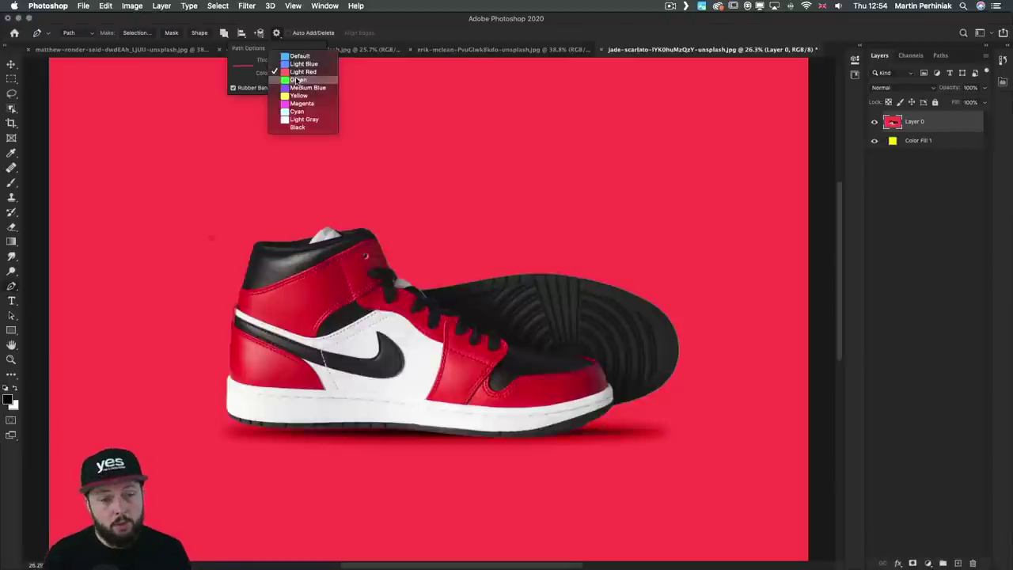
click(297, 56)
click(191, 294)
click(195, 367)
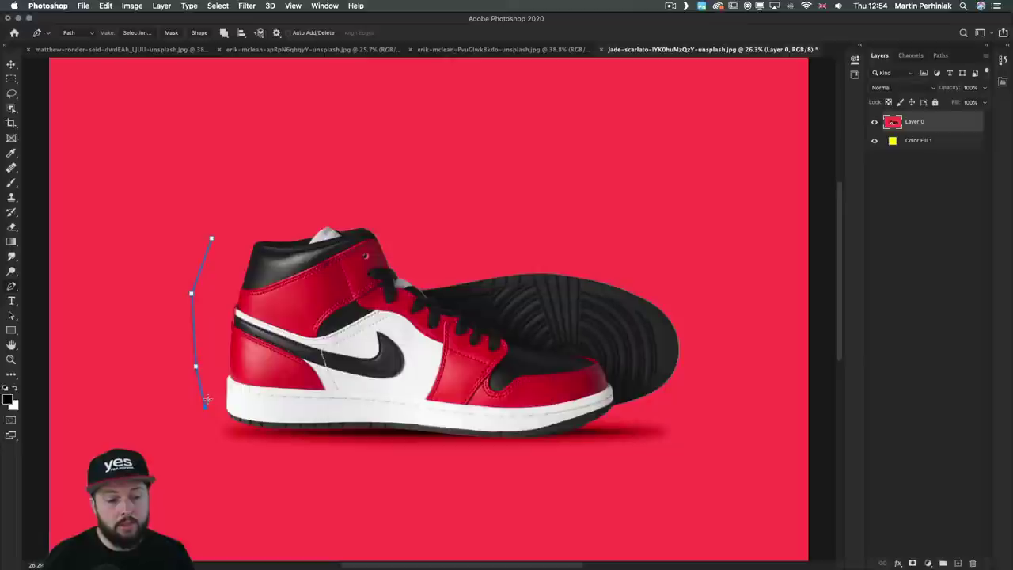
Set the path display thickness to 3 px and turn off the Rubber Band preview
click(275, 34)
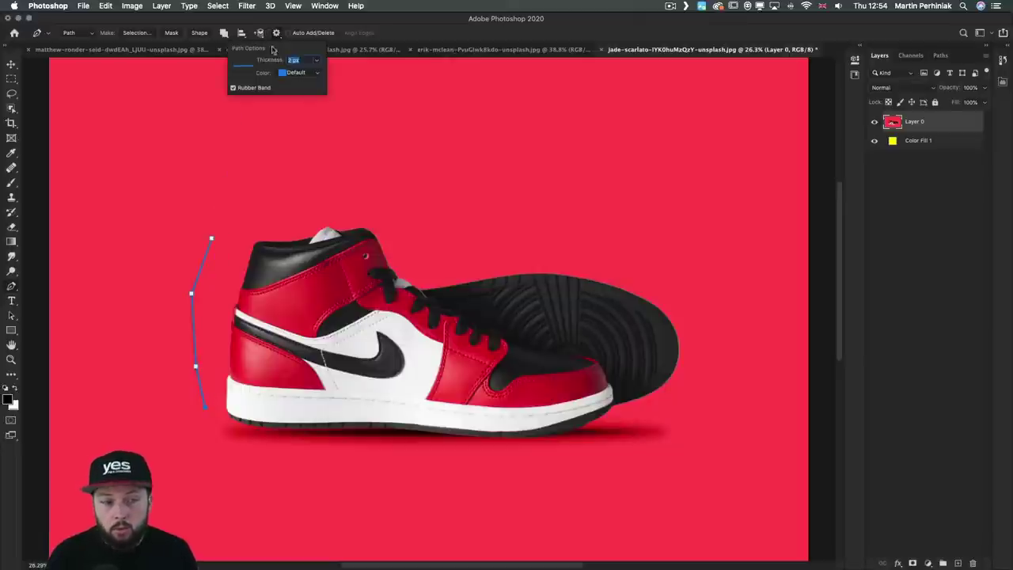
click(316, 61)
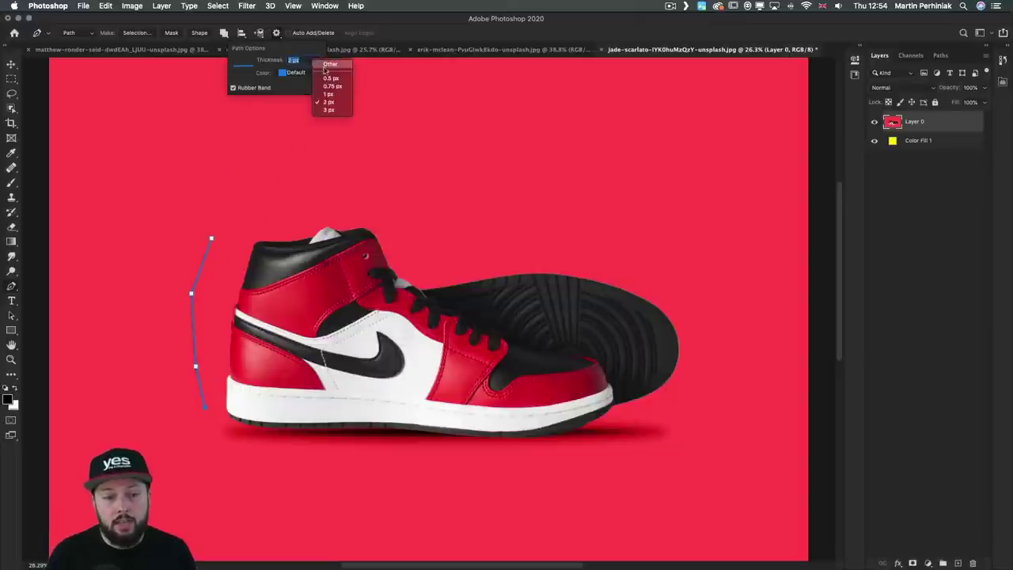
click(331, 110)
click(319, 63)
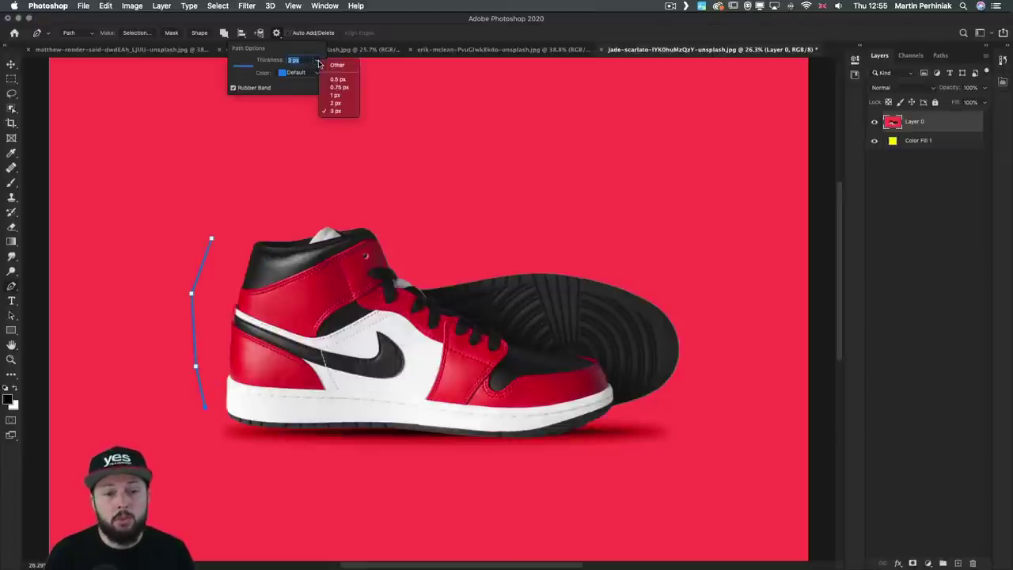
click(333, 79)
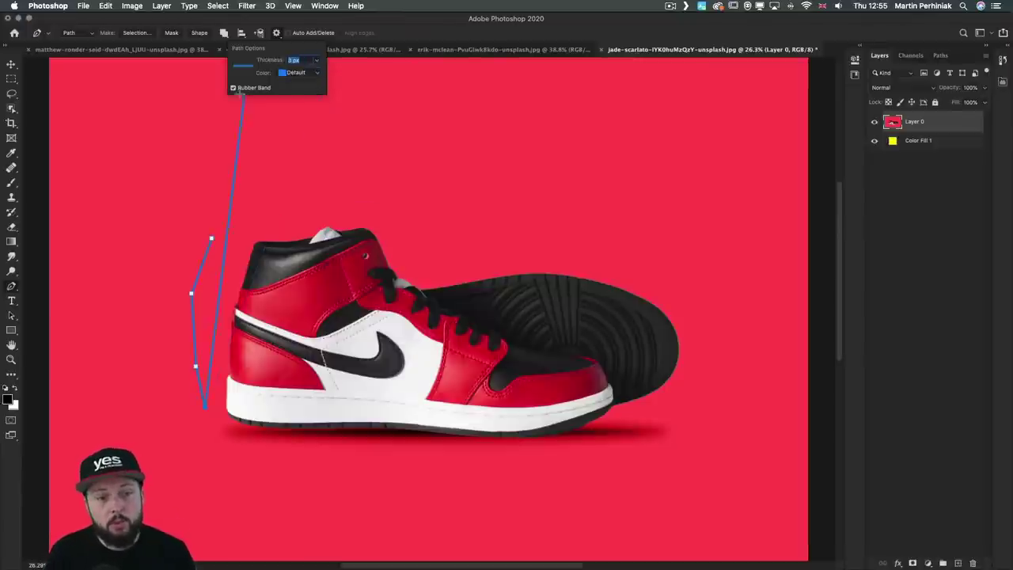
click(233, 88)
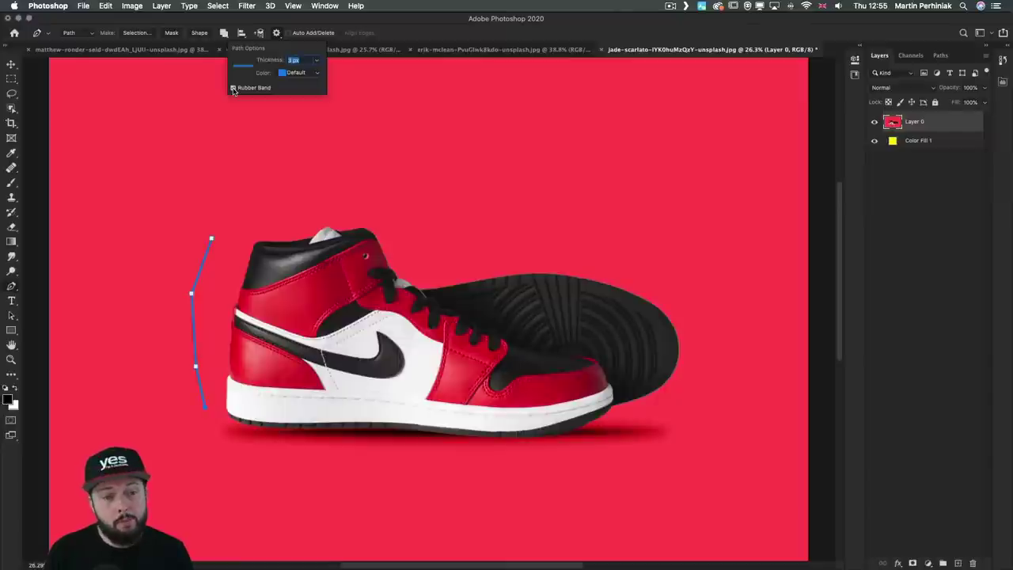
click(337, 30)
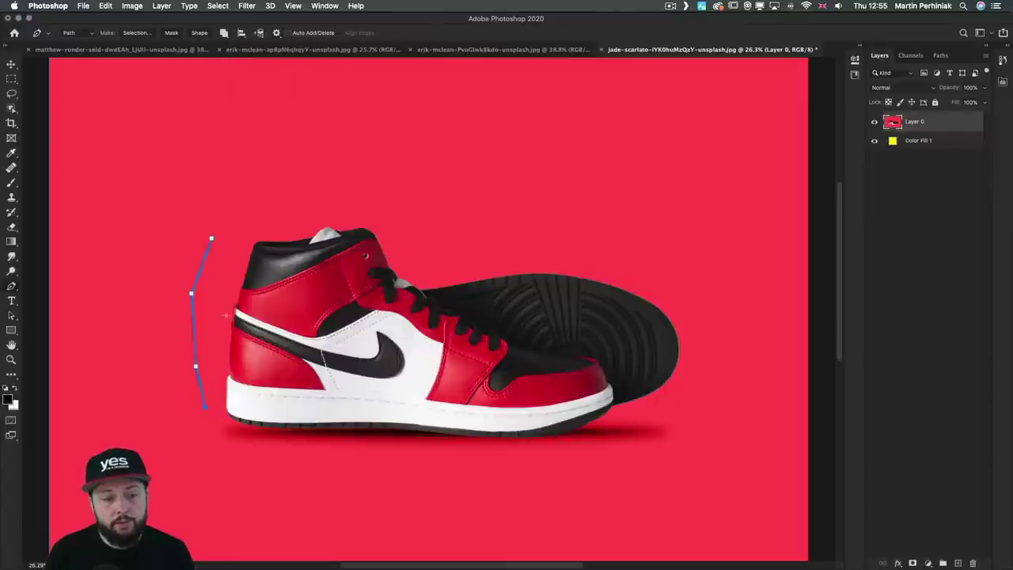
Continue the path with straight segments from behind the heel along the underside of the front shoe
click(235, 456)
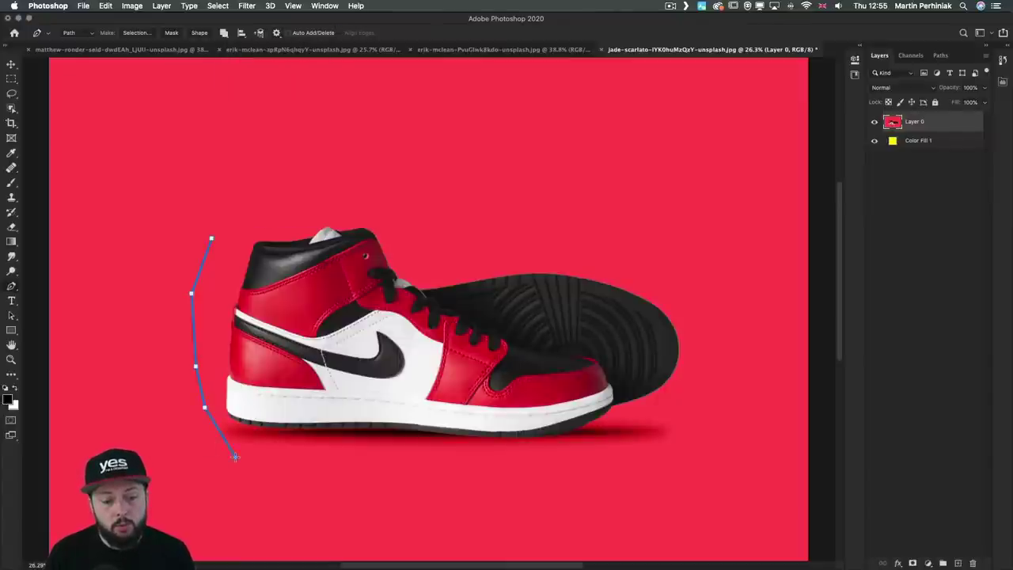
click(316, 448)
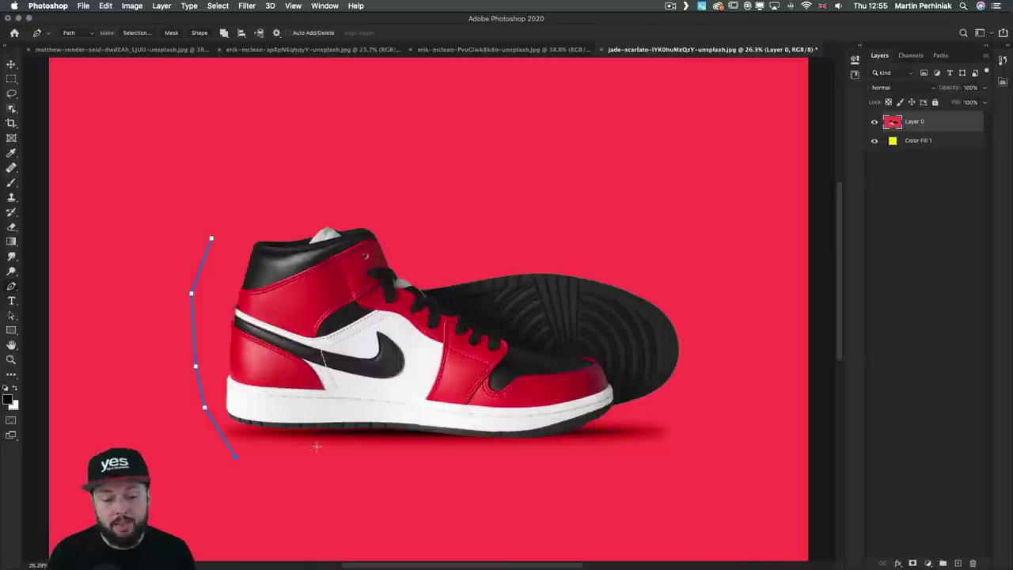
click(396, 466)
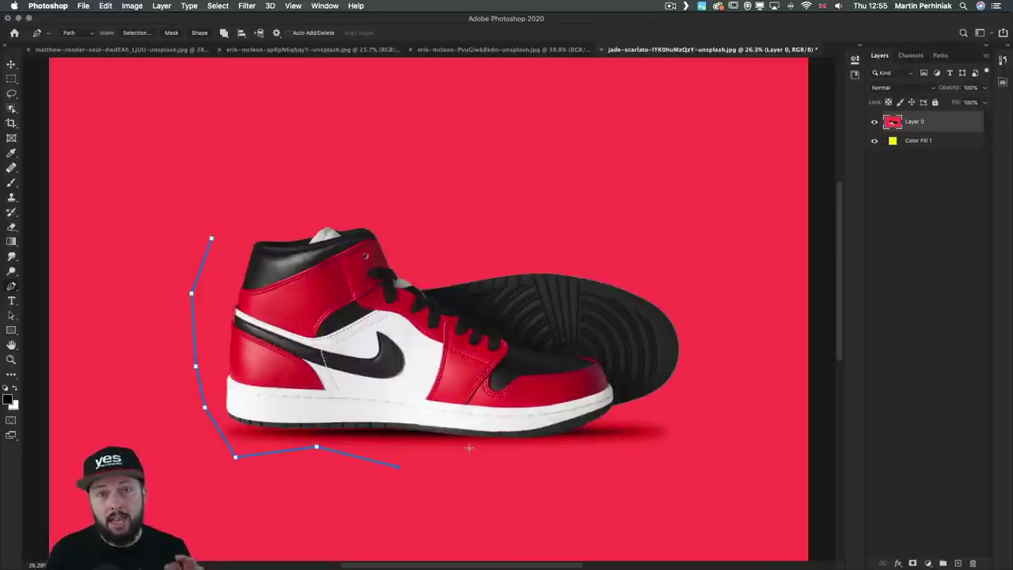
click(469, 448)
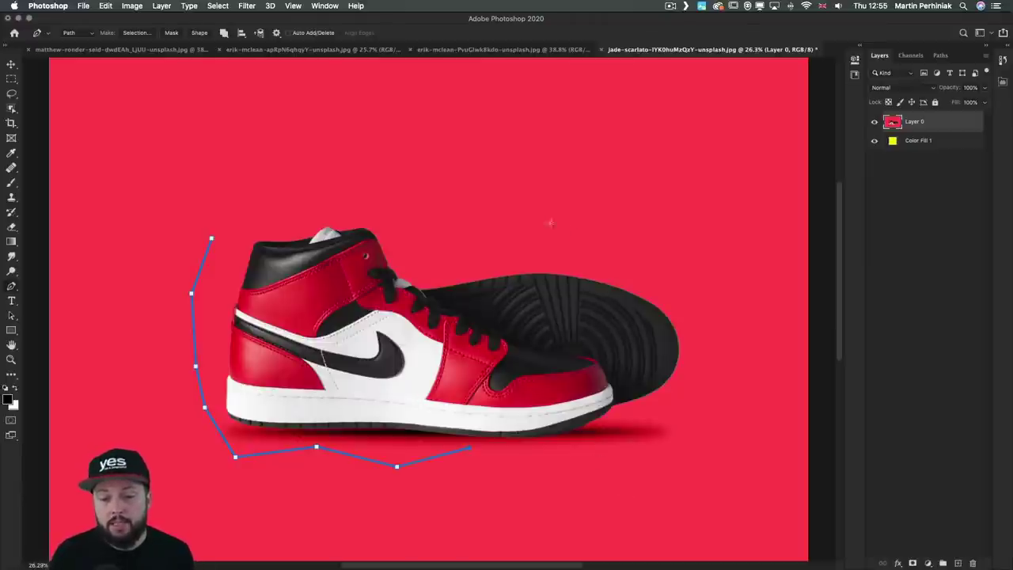
Curve the path around the upturned rear sole, turning the Rubber Band preview back on along the way
drag(672, 432, 732, 354)
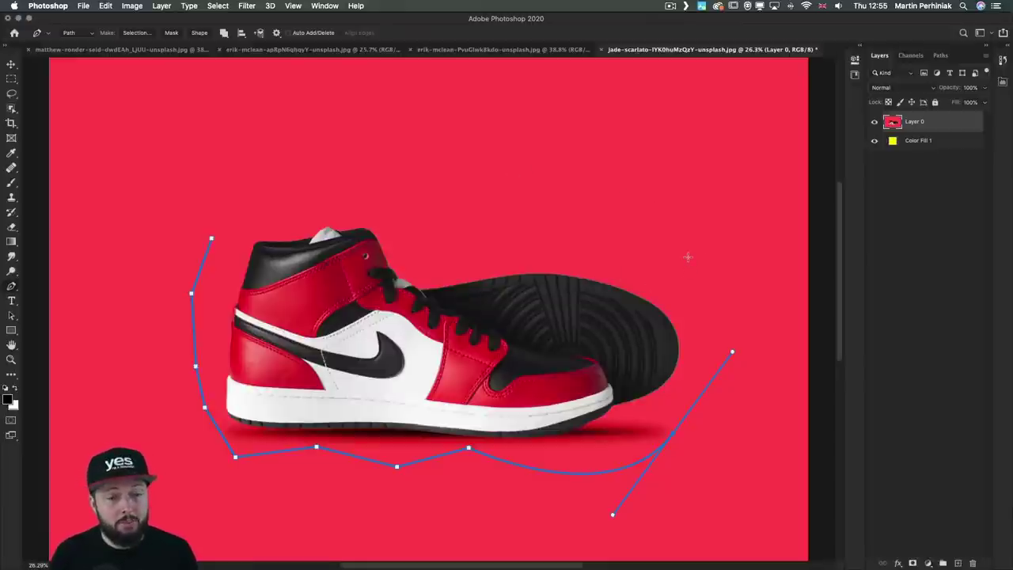
click(276, 32)
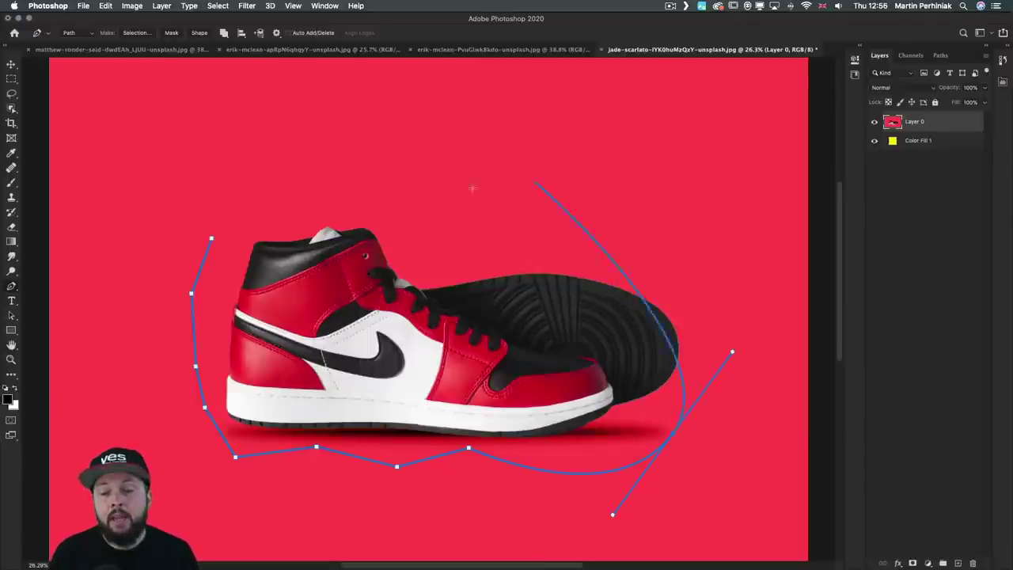
key(alt)
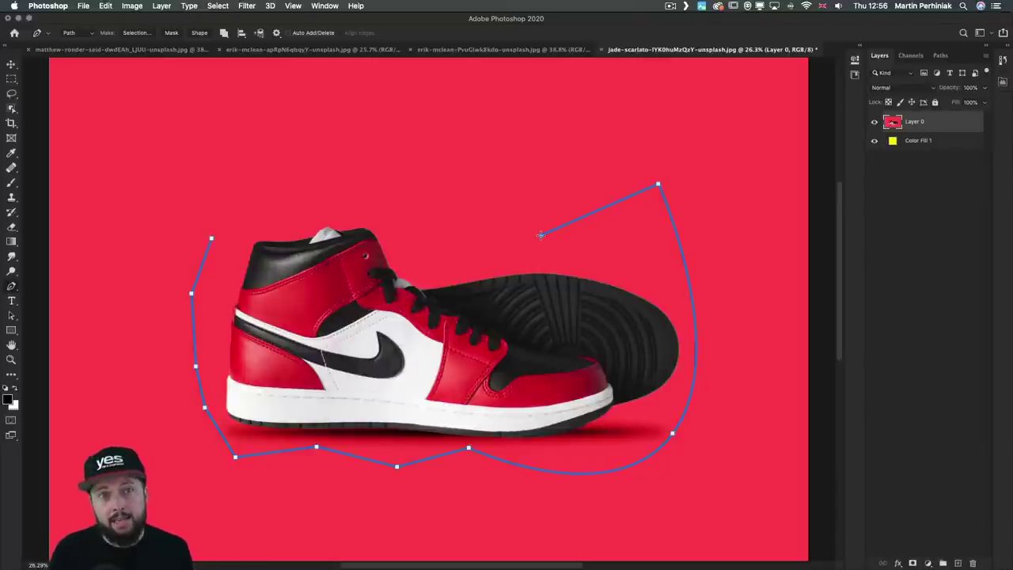
Set Other Cursors to Standard in the Cursors preferences
click(46, 7)
mouse_move(57, 38)
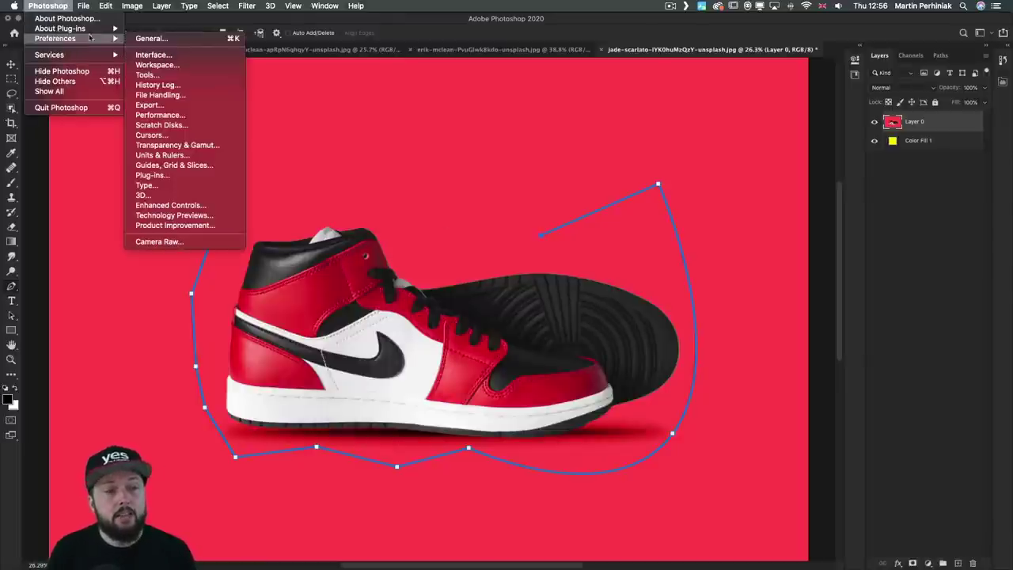
click(183, 136)
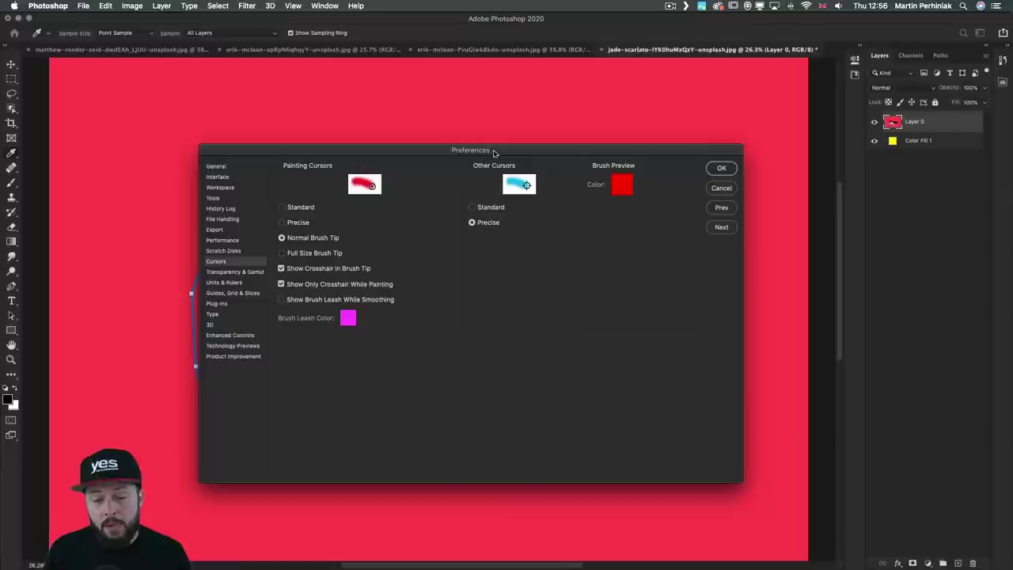
click(478, 209)
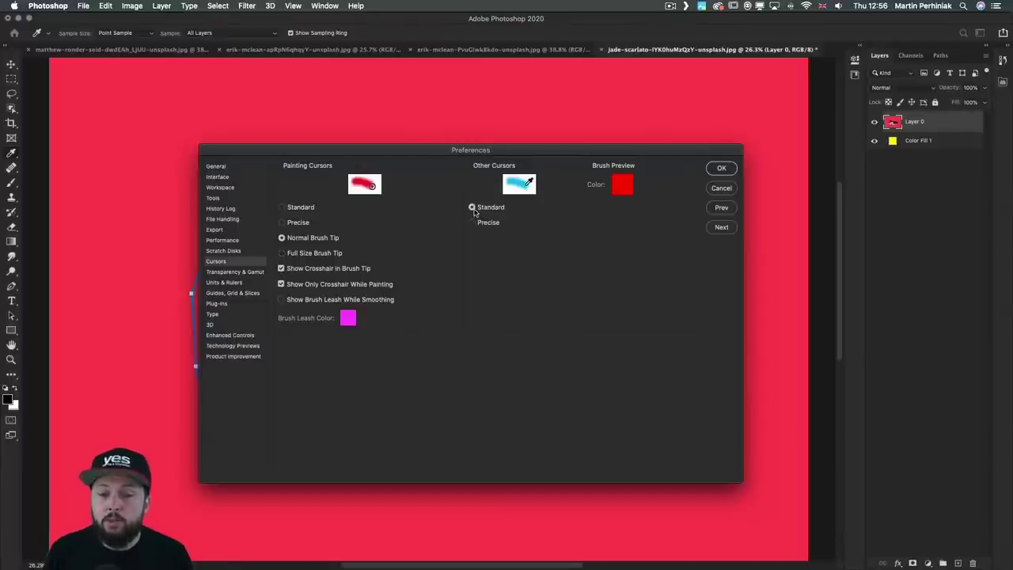
click(735, 169)
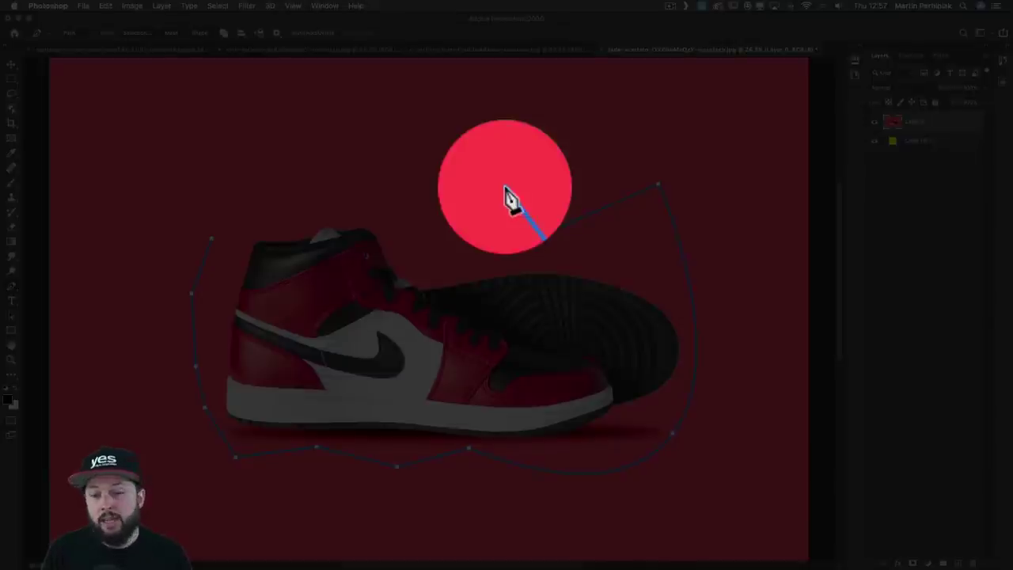
Set Other Cursors back to Precise in the preferences and toggle the Pen tool's pointer to the crosshair
key(super+k)
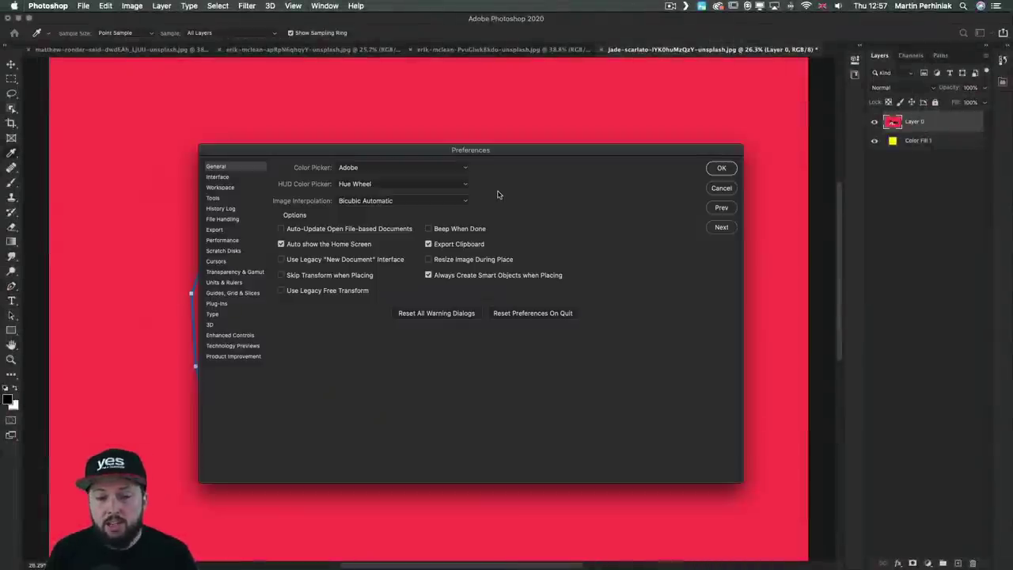
click(216, 261)
click(487, 223)
click(721, 168)
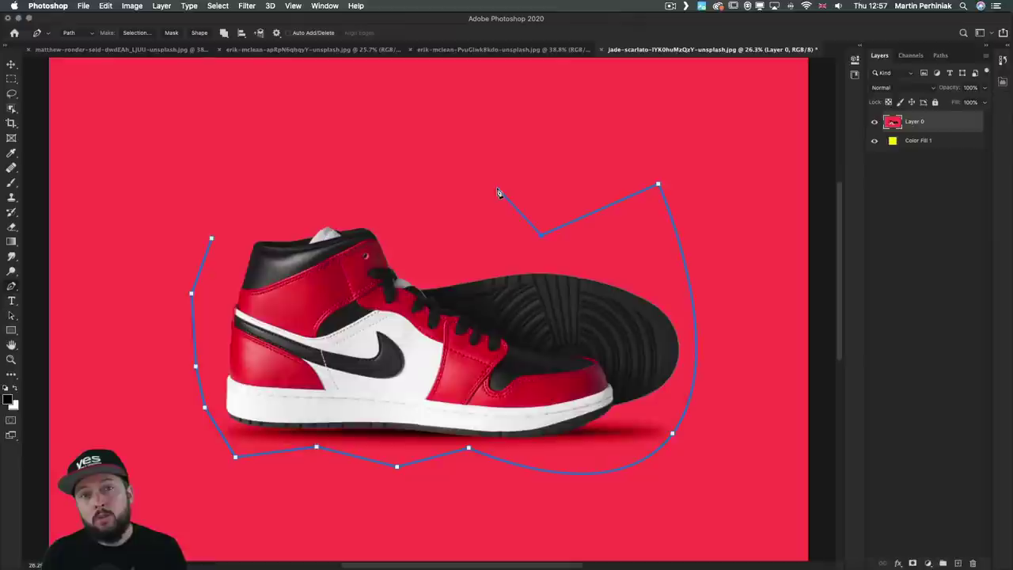
key(Caps_Lock)
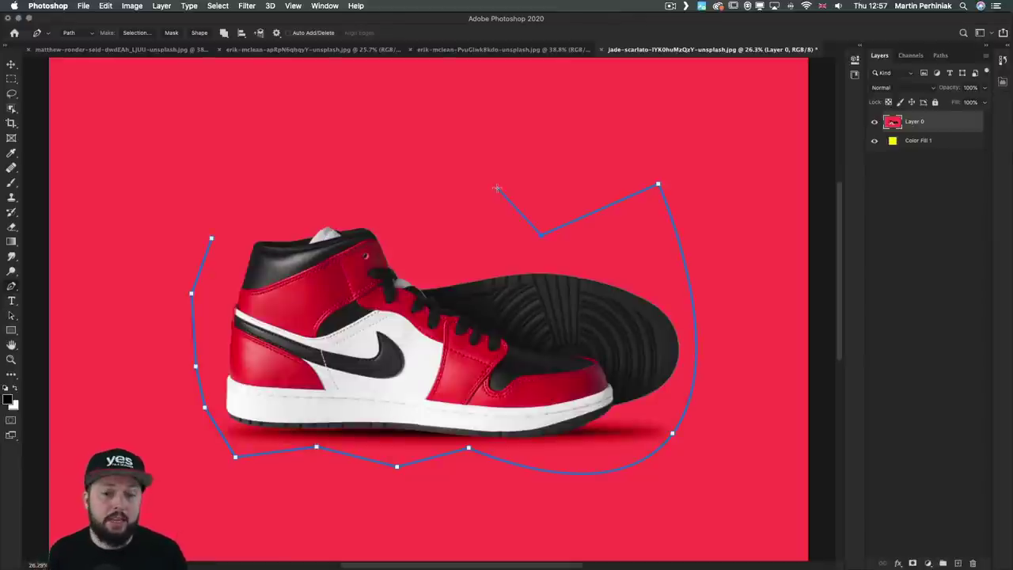
Extend the practice path with straight zigzag segments above the shoes, ending above the collar, and discard the whole path
click(513, 173)
click(452, 174)
click(437, 238)
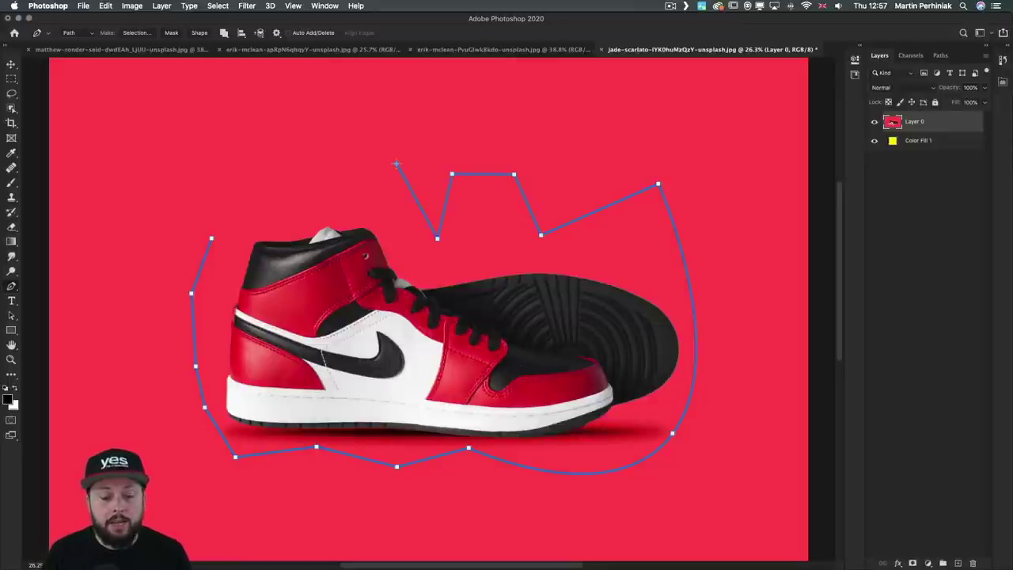
click(397, 164)
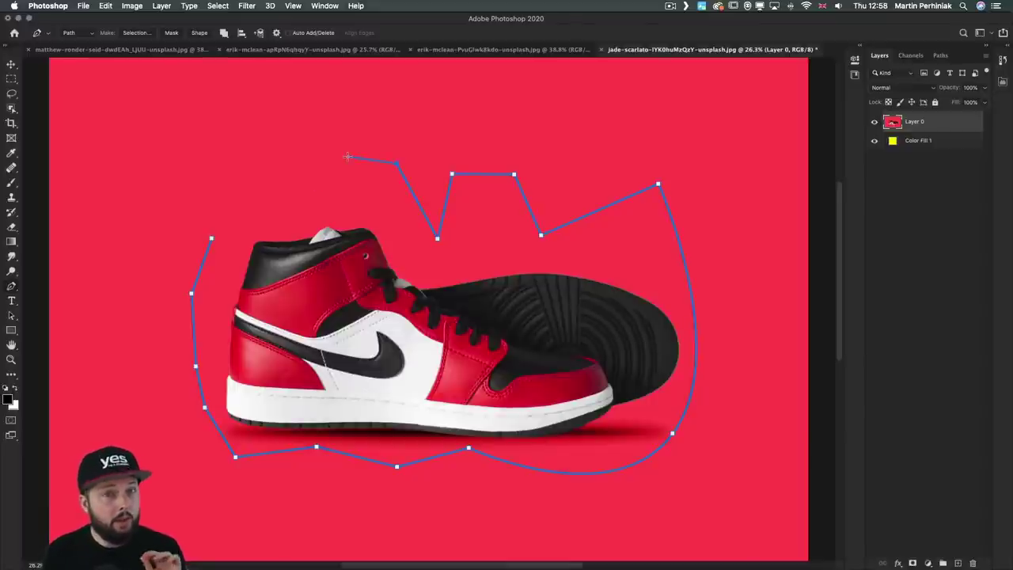
key(Escape)
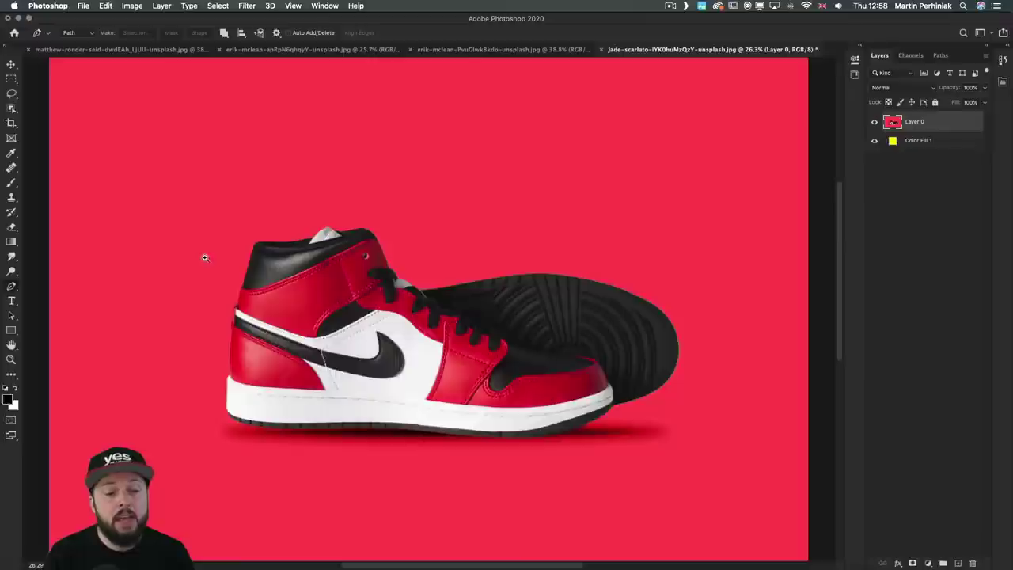
Start a new path on the back of the front shoe with a straight segment between the heel tab's upper edge and the collar stitching
scroll(242, 258, up, 2)
scroll(288, 267, up, 3)
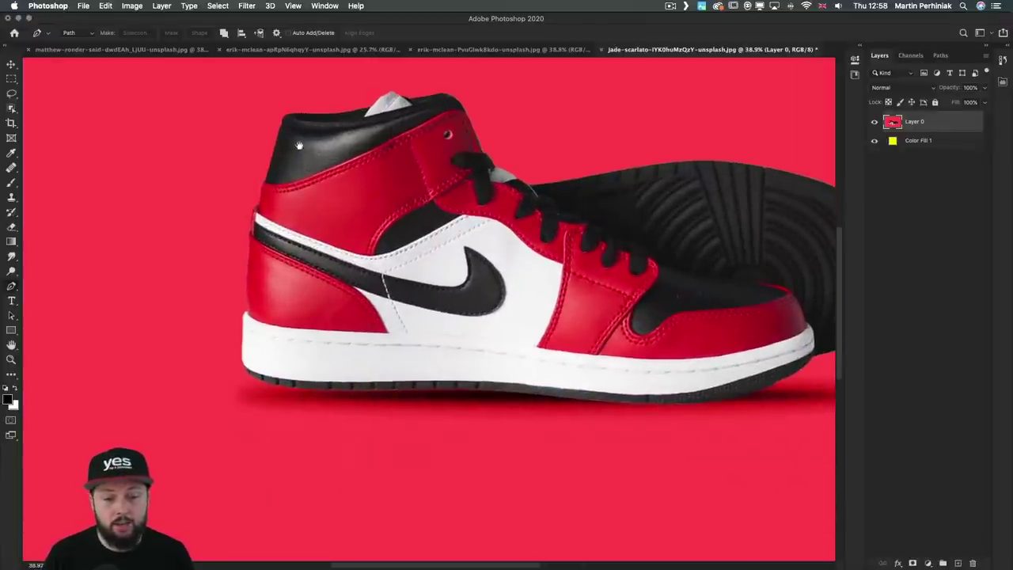
click(254, 224)
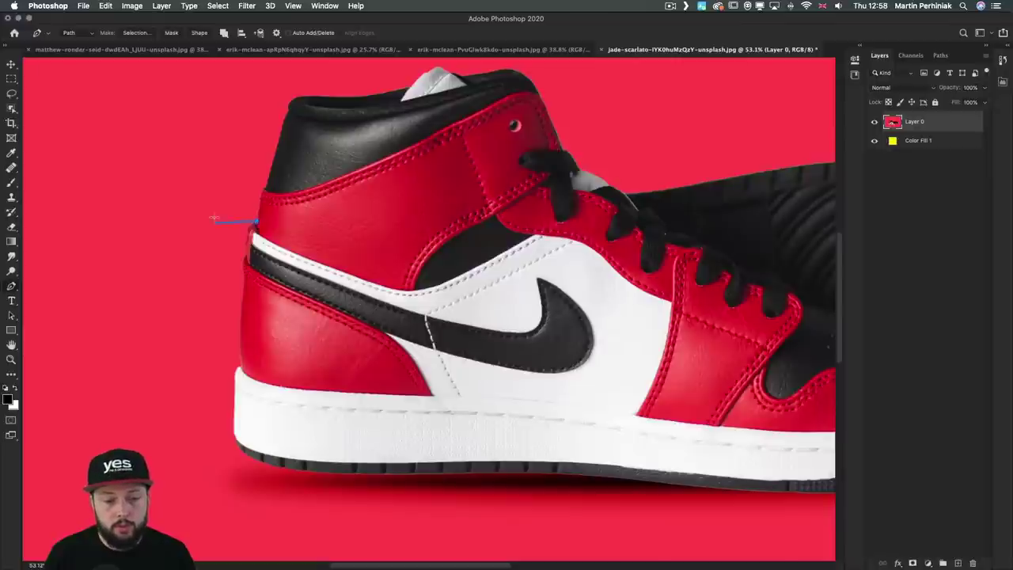
scroll(222, 198, up, 5)
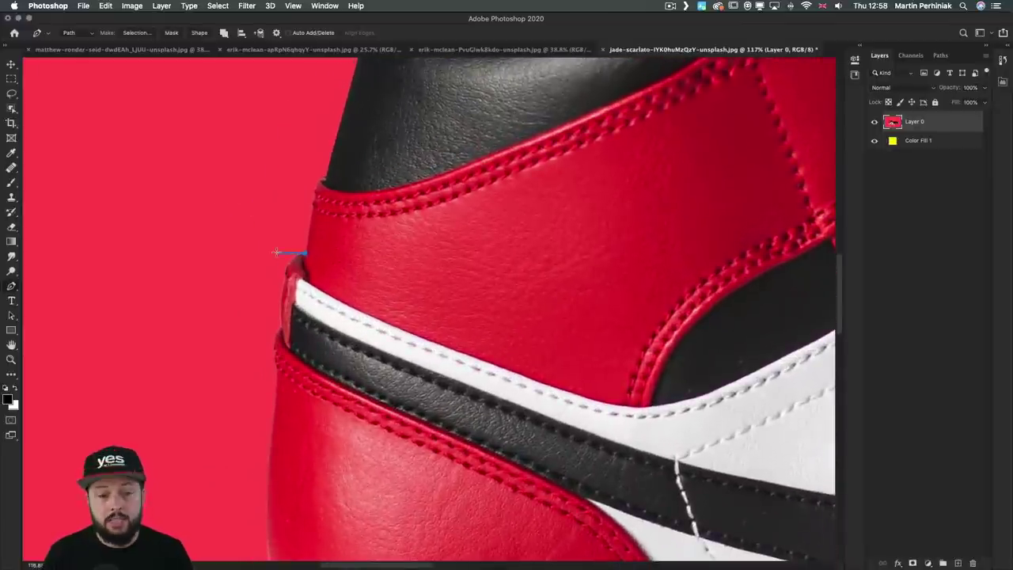
scroll(279, 191, up, 3)
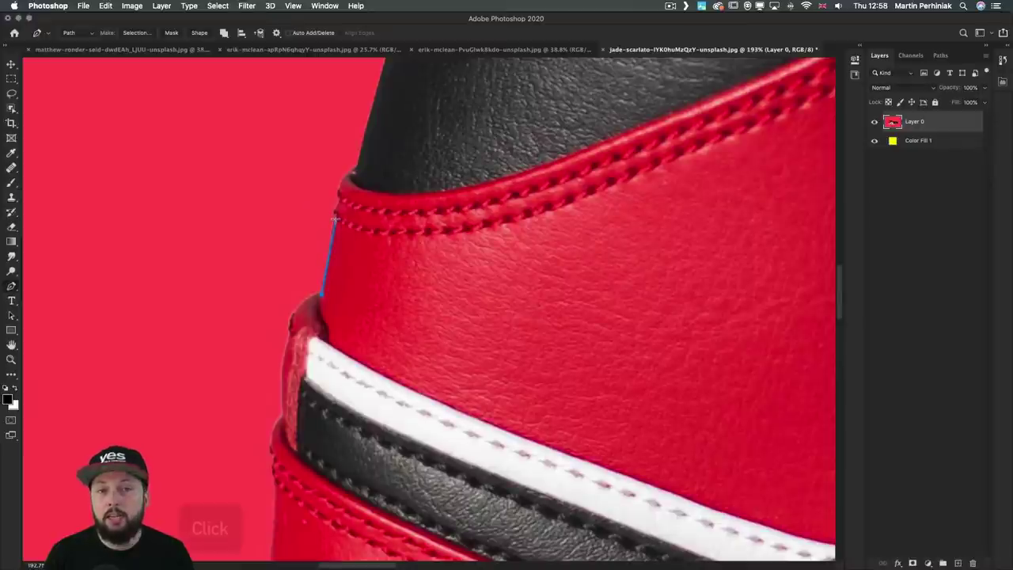
click(334, 217)
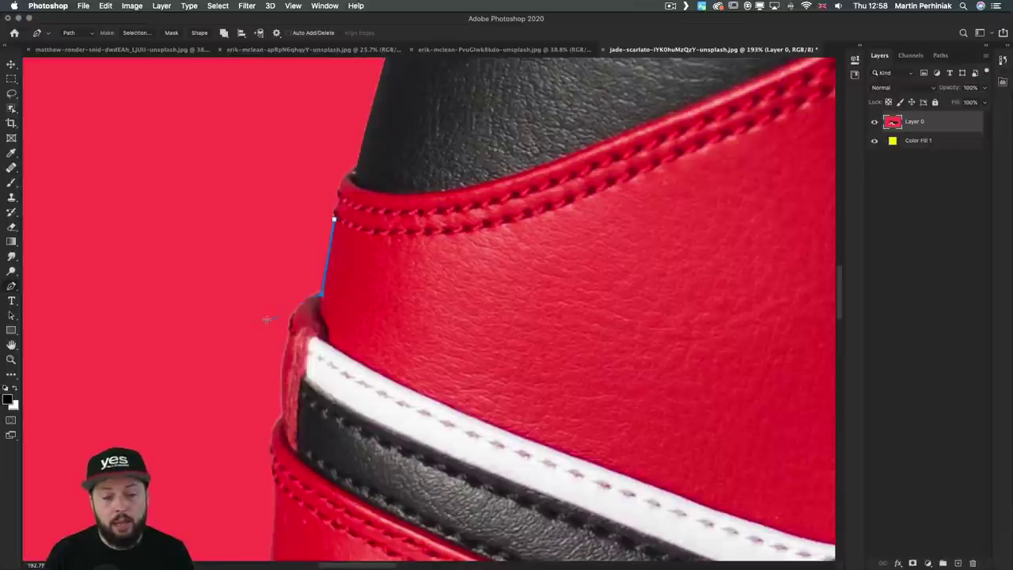
Add a curved point around the top of the heel tab, reposition it onto the edge and remove its outgoing handle
drag(292, 312, 287, 333)
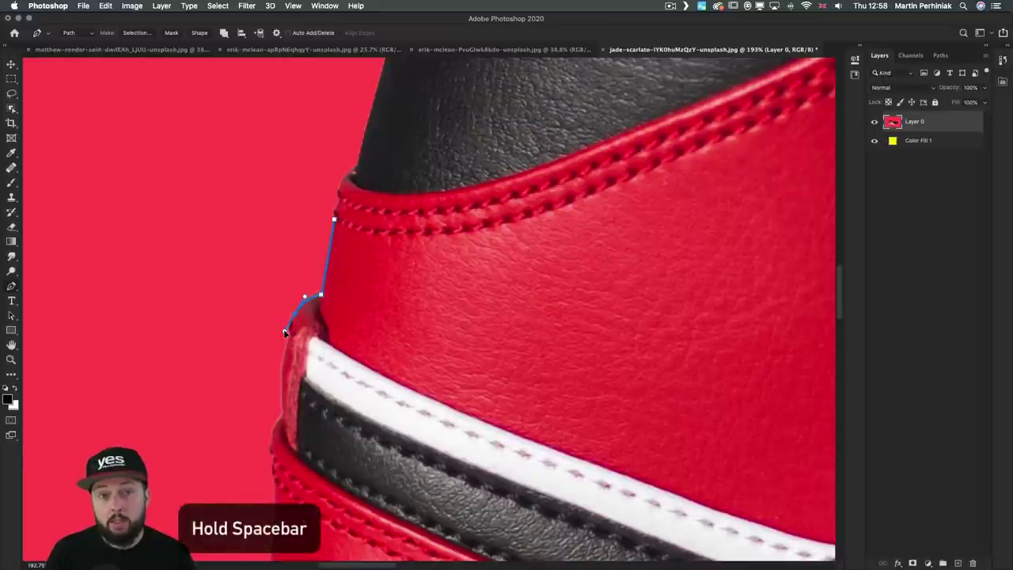
drag(261, 327, 290, 369)
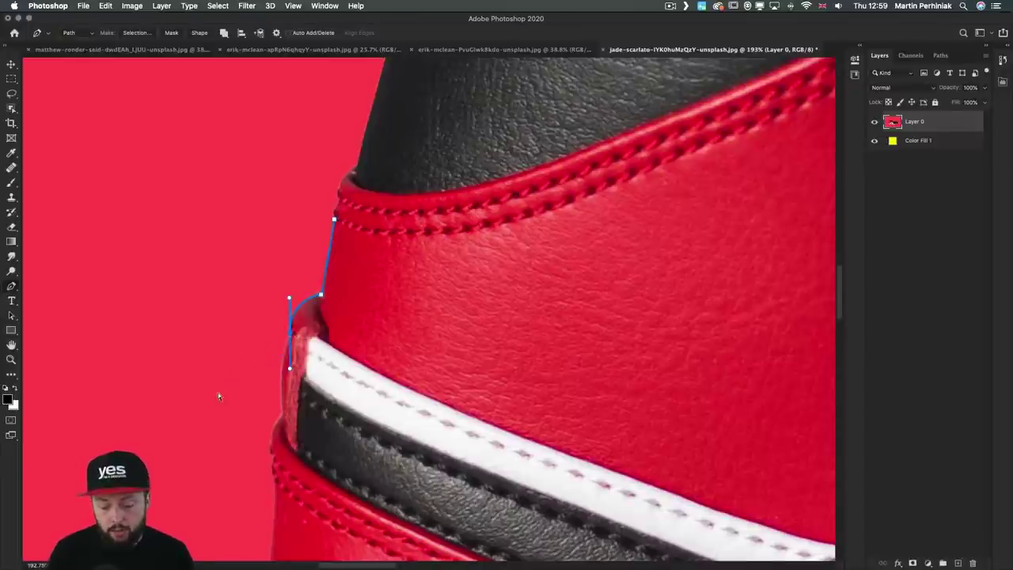
key(super+plus)
key(super+plus)
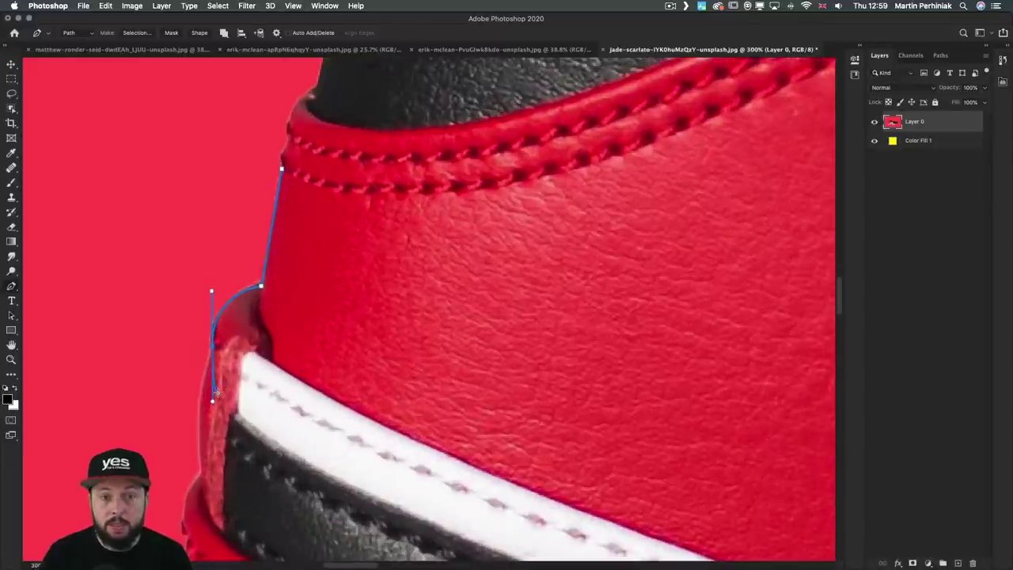
scroll(266, 264, down, 3)
scroll(267, 264, left, 4)
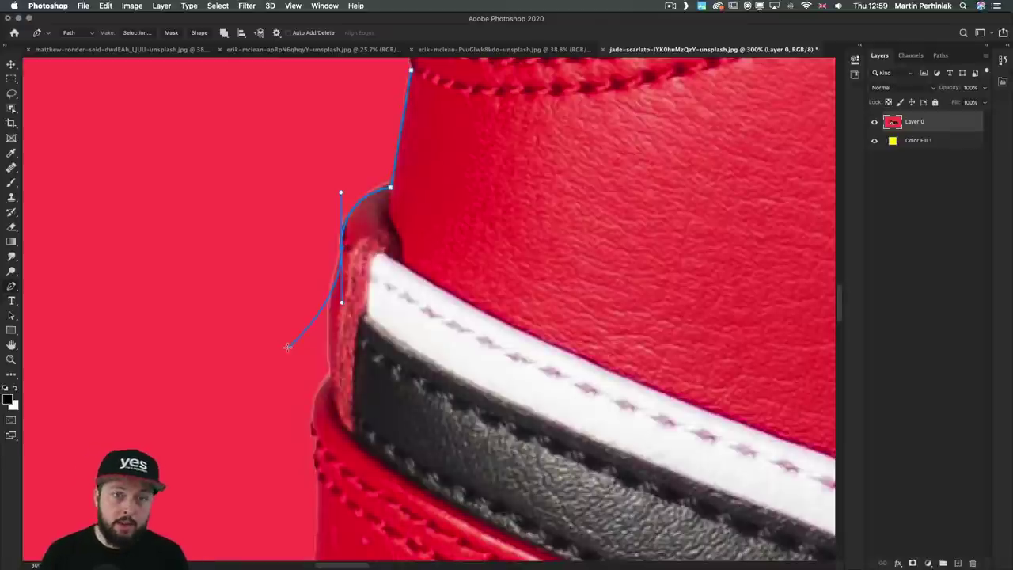
alt+click(341, 247)
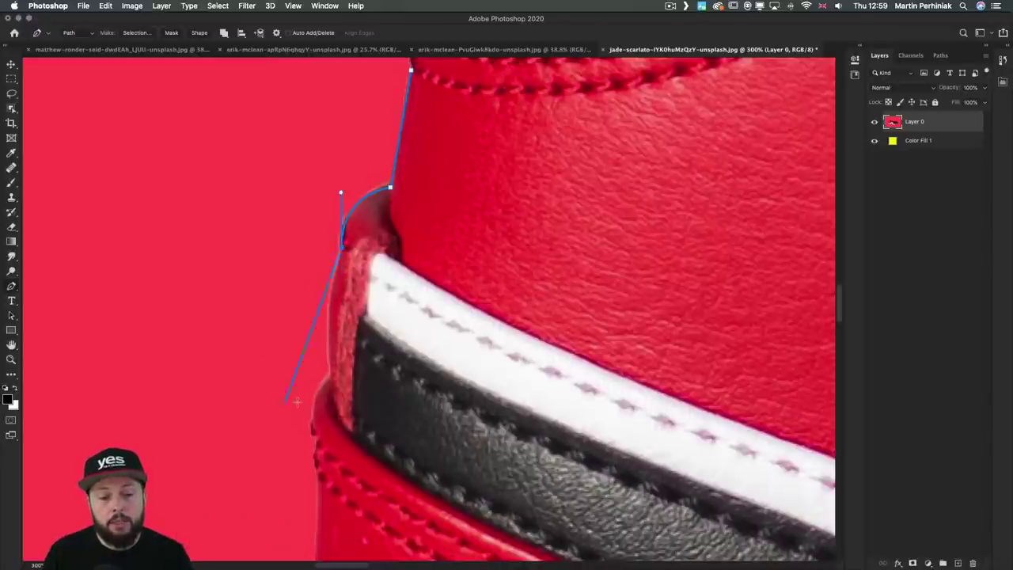
Curve the path down the heel tab and around the stitched red rim, removing the outgoing handle at the corner between them
drag(330, 378, 337, 452)
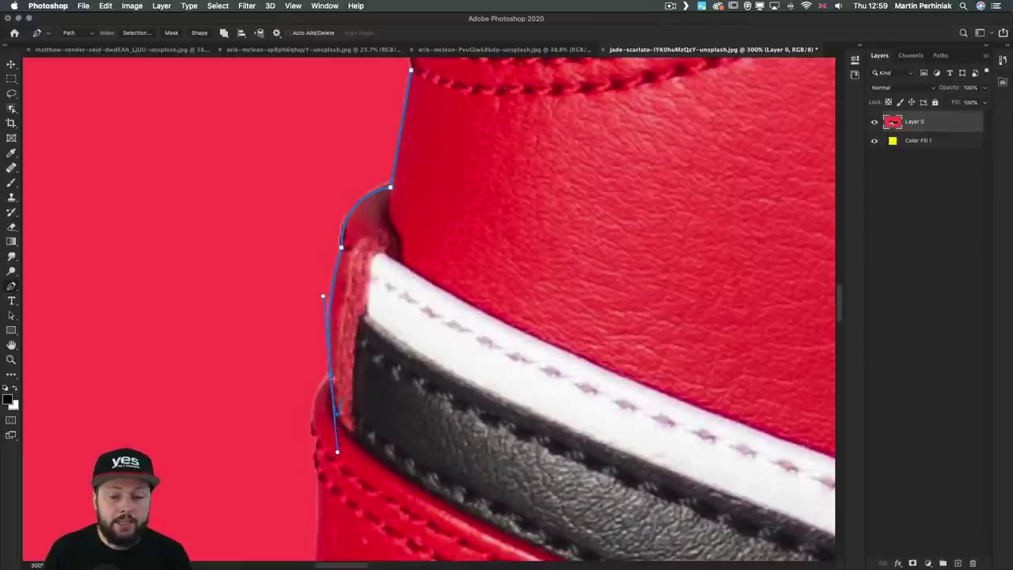
drag(269, 382, 316, 317)
alt+click(377, 311)
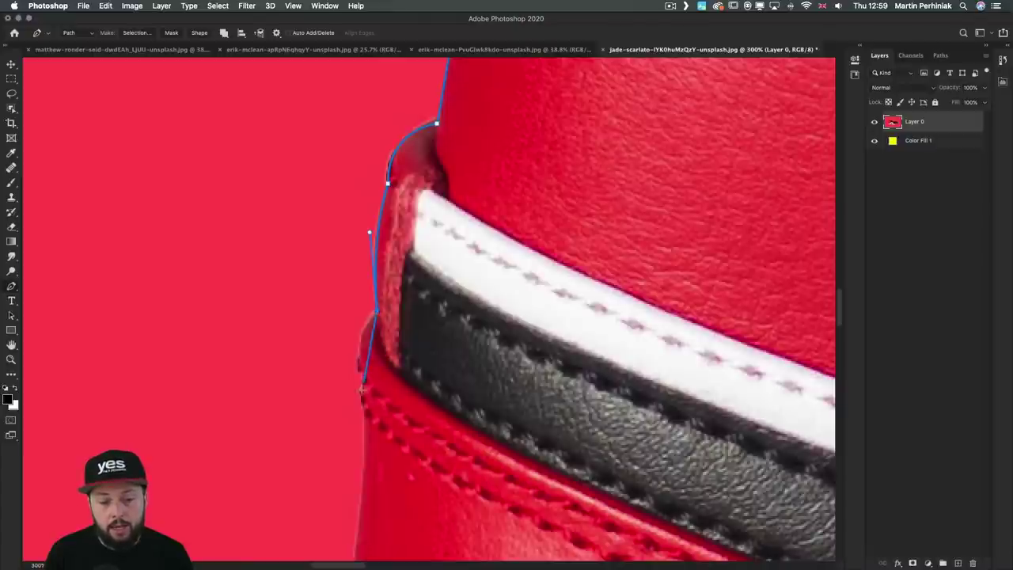
drag(362, 407, 381, 482)
scroll(331, 212, down, 5)
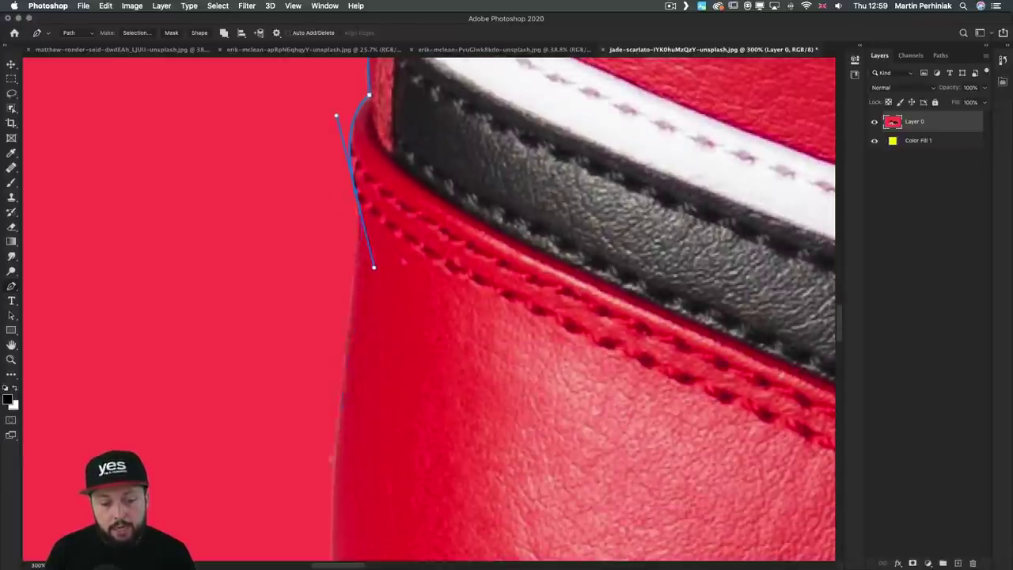
Add a curved point with vertical handles lower on the heel and adjust the stitched-rim point's handle so the segment follows the edge
click(332, 506)
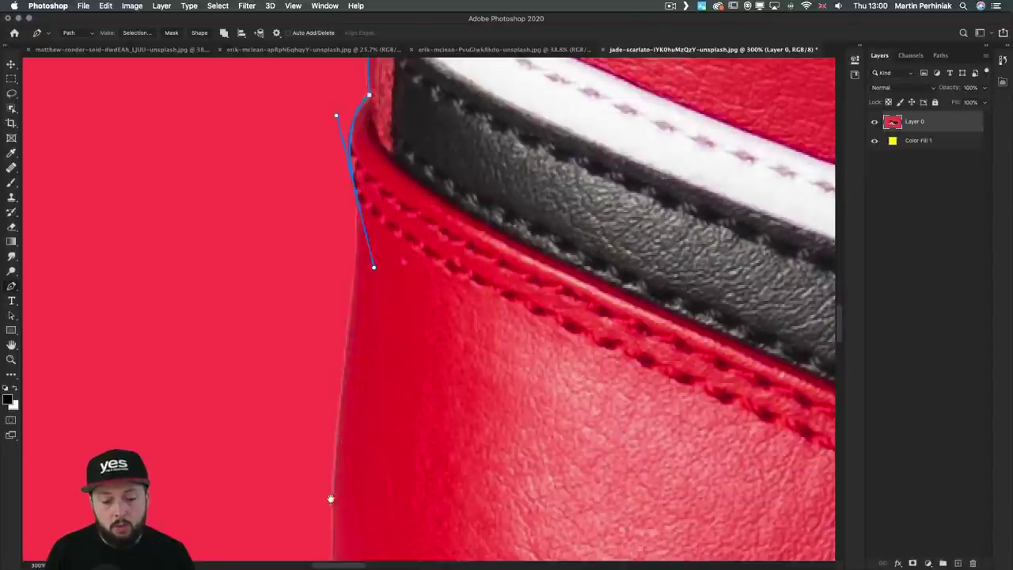
scroll(332, 507, down, 3)
drag(332, 363, 332, 489)
scroll(332, 487, up, 4)
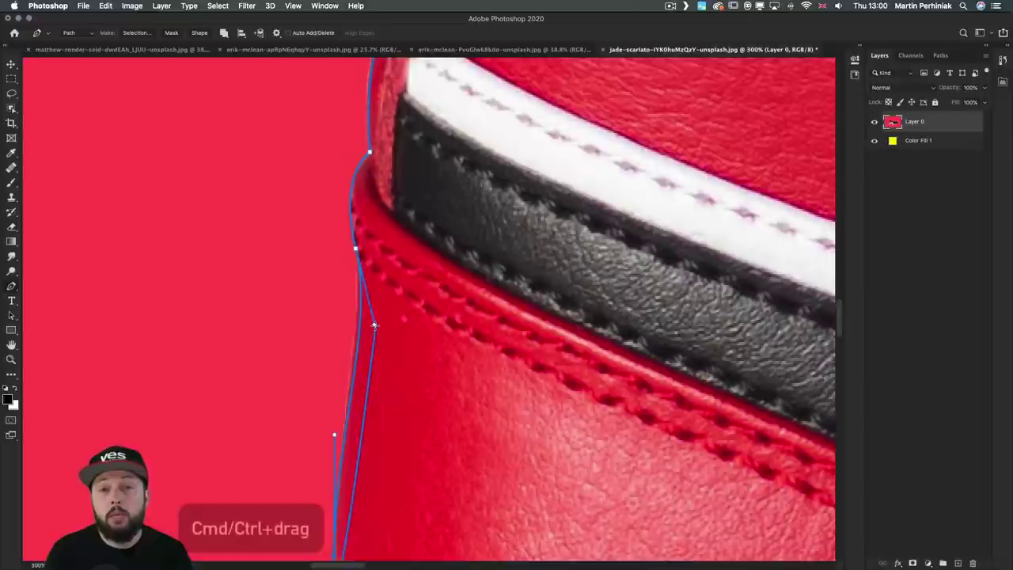
key(super)
mouse_move(374, 325)
mouse_down()
mouse_move(389, 321)
mouse_move(367, 321)
mouse_up()
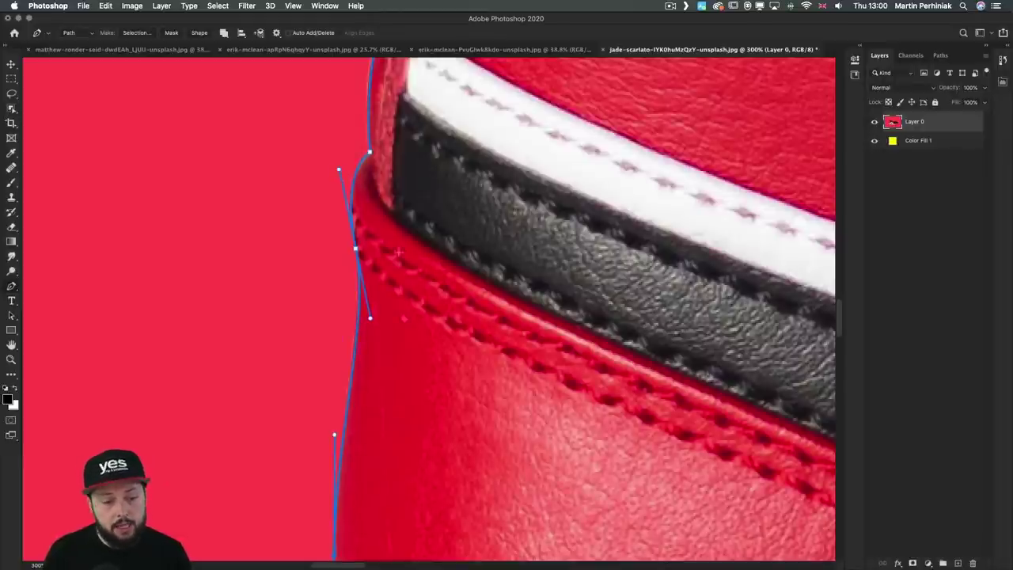
Change the path's display colour to Yellow in the path options
click(276, 33)
click(299, 73)
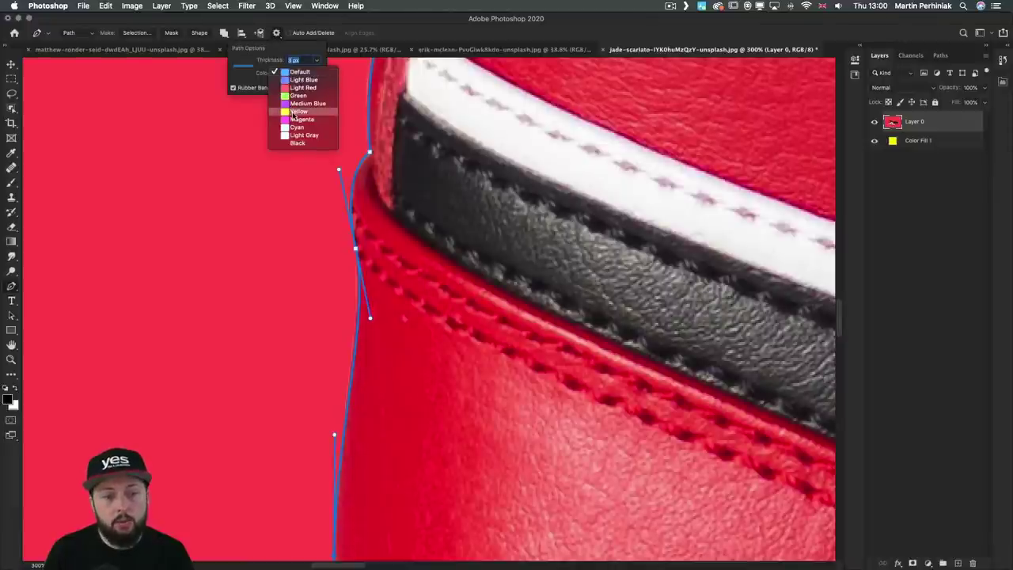
click(299, 111)
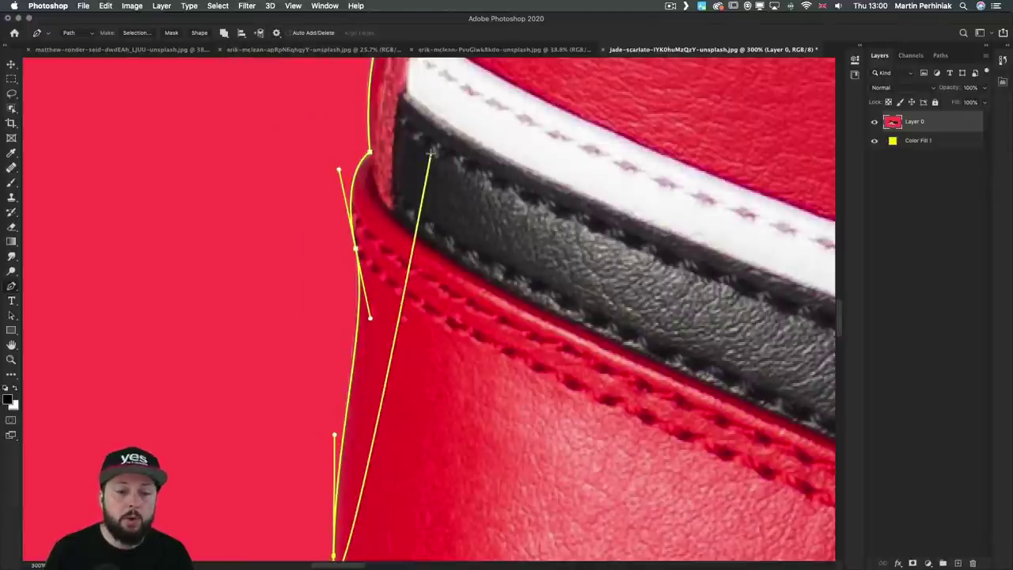
key(super+minus)
key(super+minus)
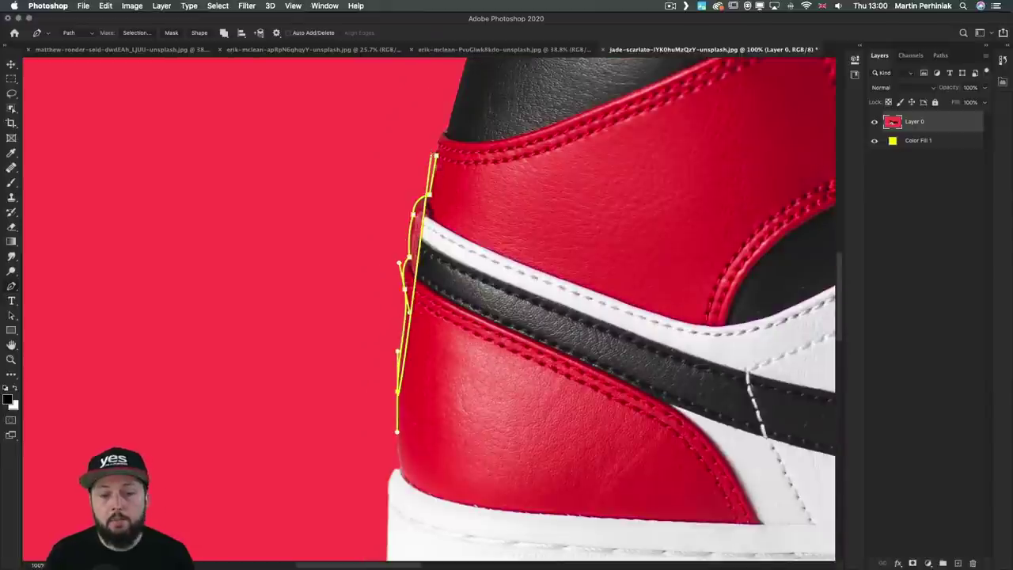
scroll(491, 229, up, 1)
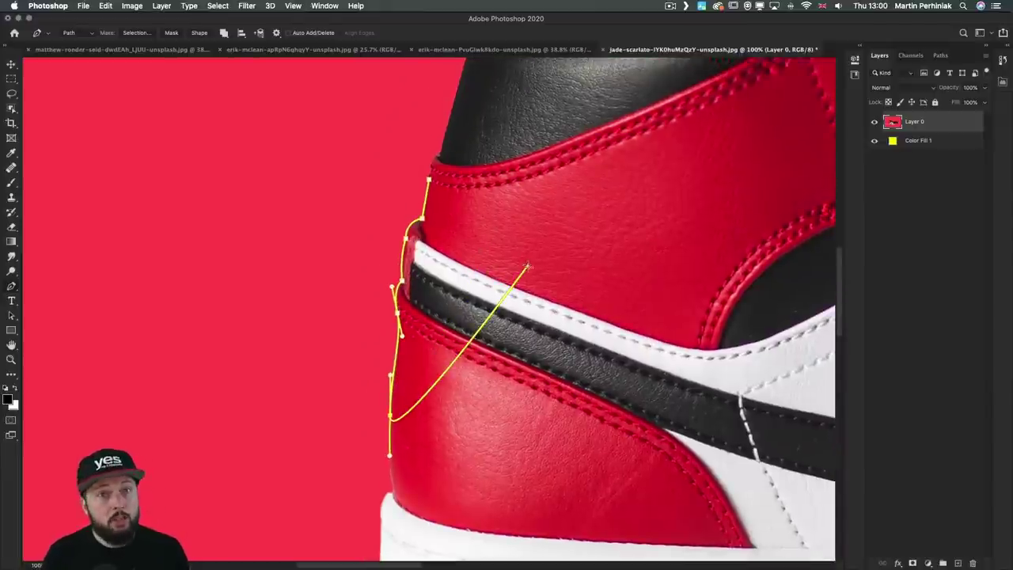
Try removing the last heel point's outgoing handle and reshaping the handle of the point on the stitched rim
scroll(528, 265, down, 3)
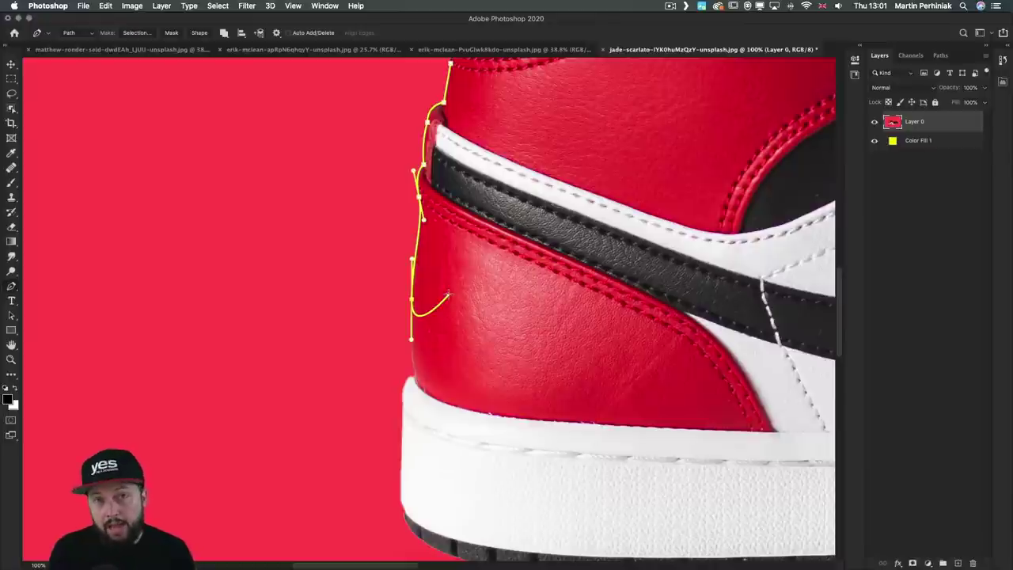
alt+click(411, 339)
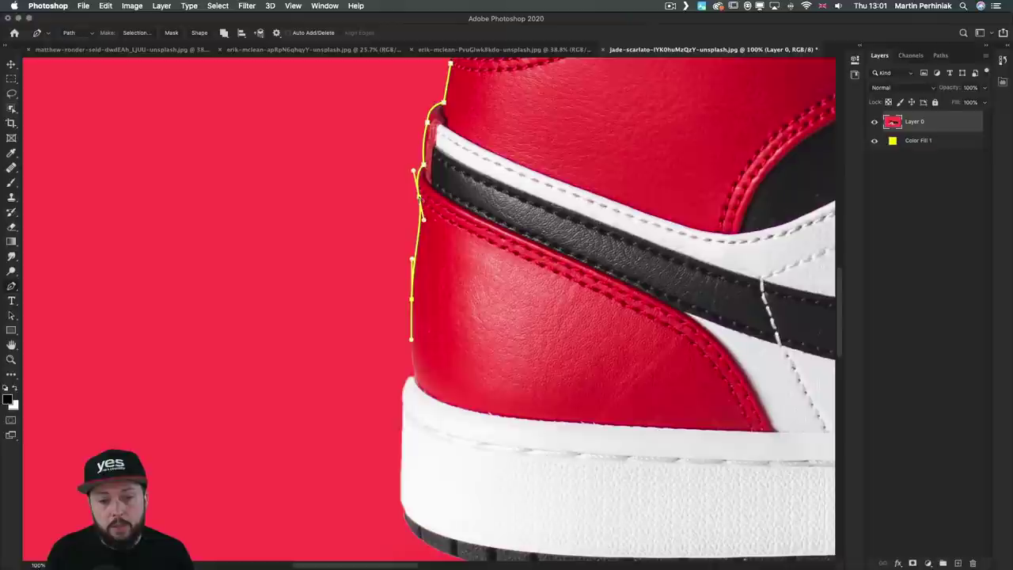
alt+click(419, 197)
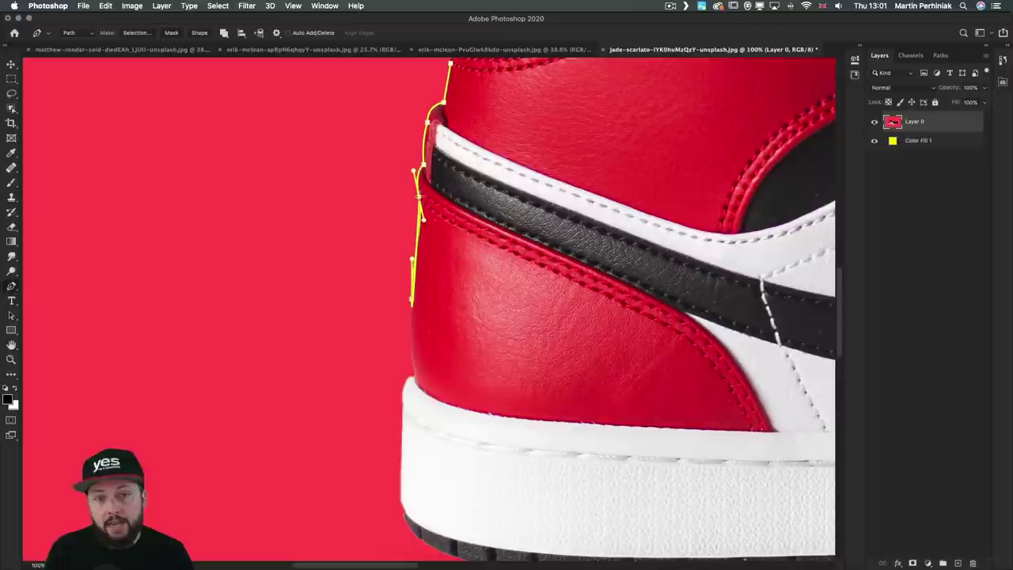
drag(409, 196, 448, 255)
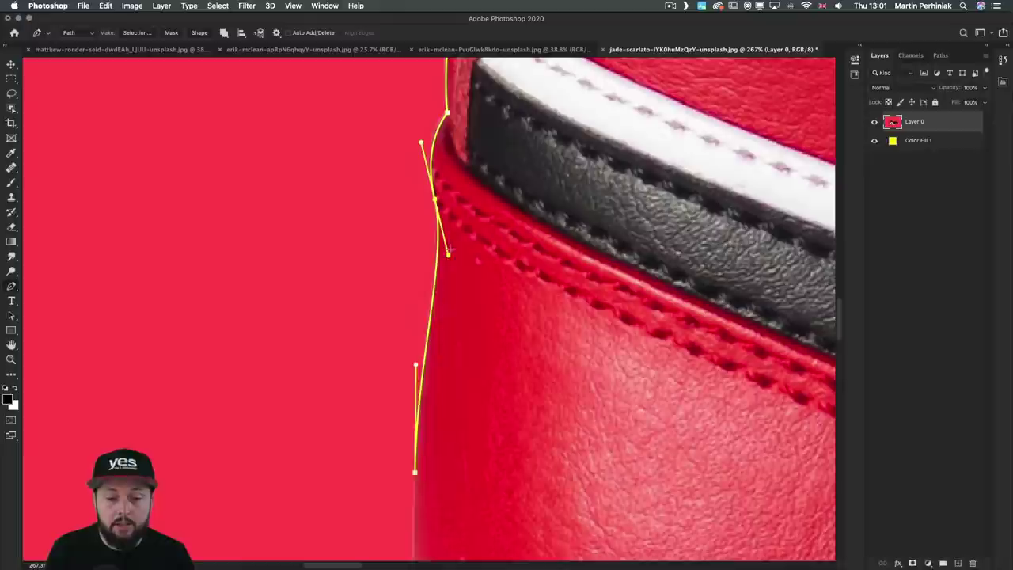
drag(448, 257, 486, 259)
key(alt)
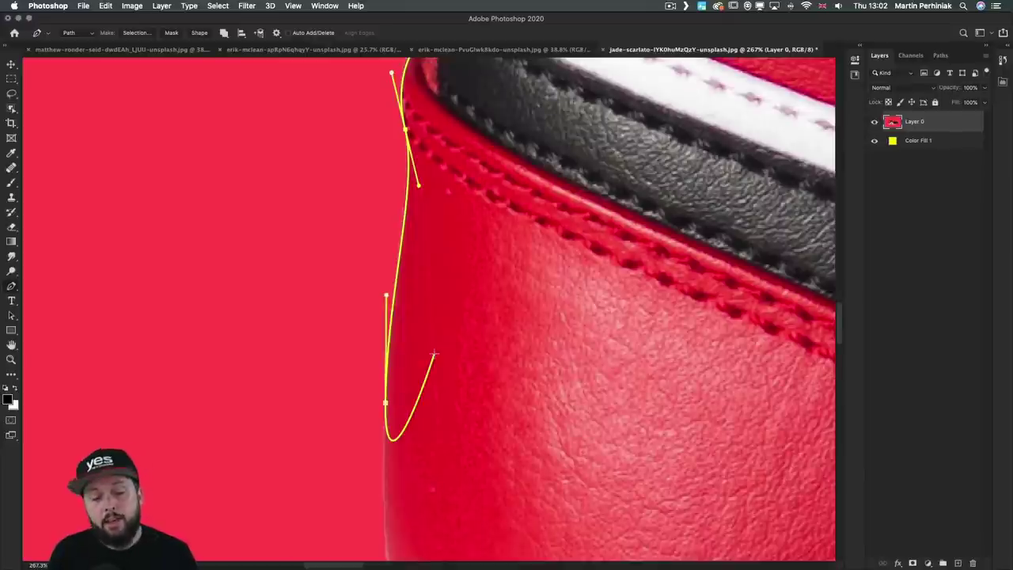
Remove the last heel point's outgoing handle and add three segments outside the heel constrained to horizontal, vertical and horizontal
scroll(434, 351, down, 5)
scroll(434, 350, left, 1)
alt+click(404, 179)
shift+click(231, 184)
shift+click(231, 315)
shift+click(331, 310)
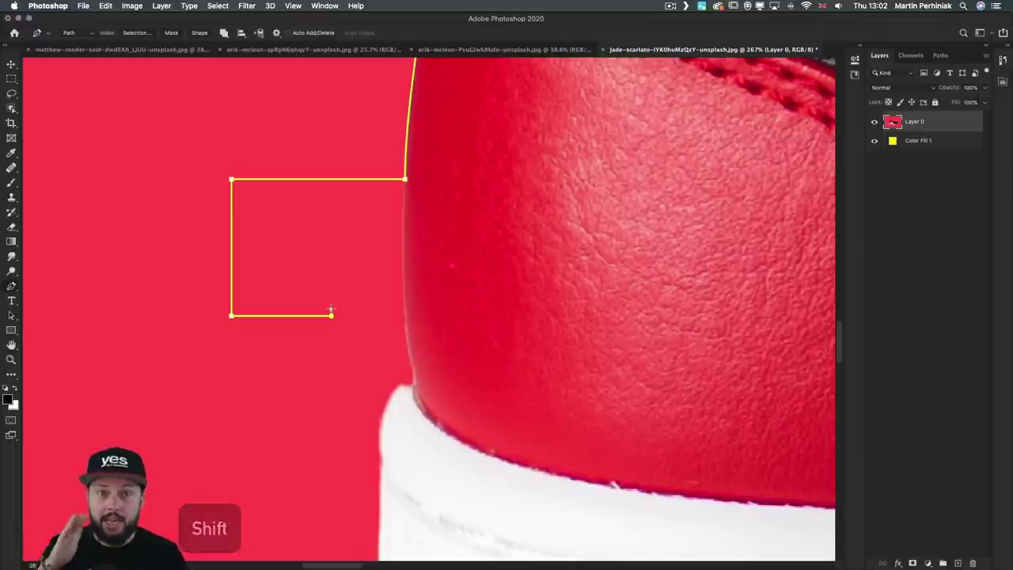
Continue the path with three straight segments constrained to 45-degree diagonals inside the open rectangle beside the heel
click(260, 243)
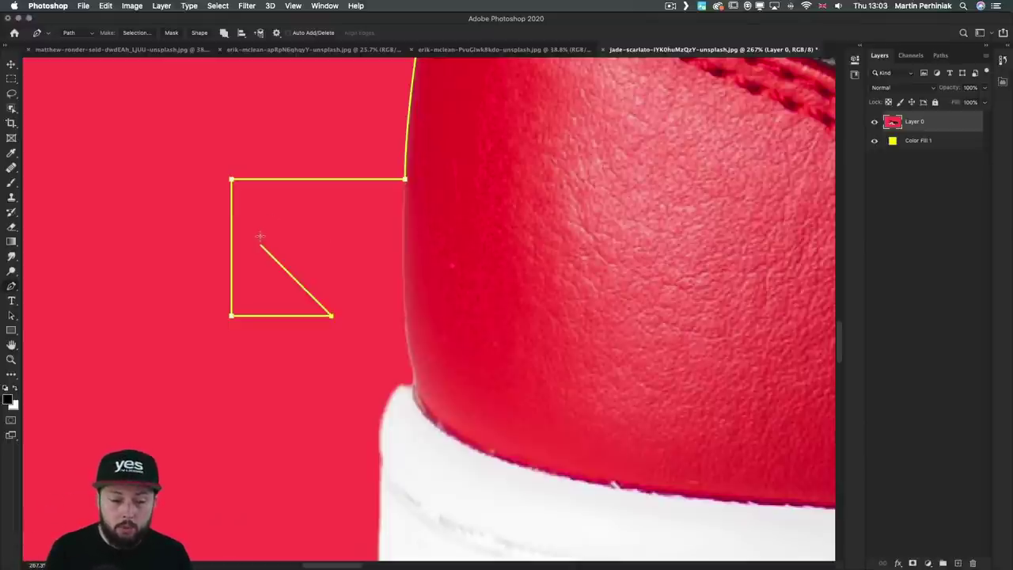
click(296, 209)
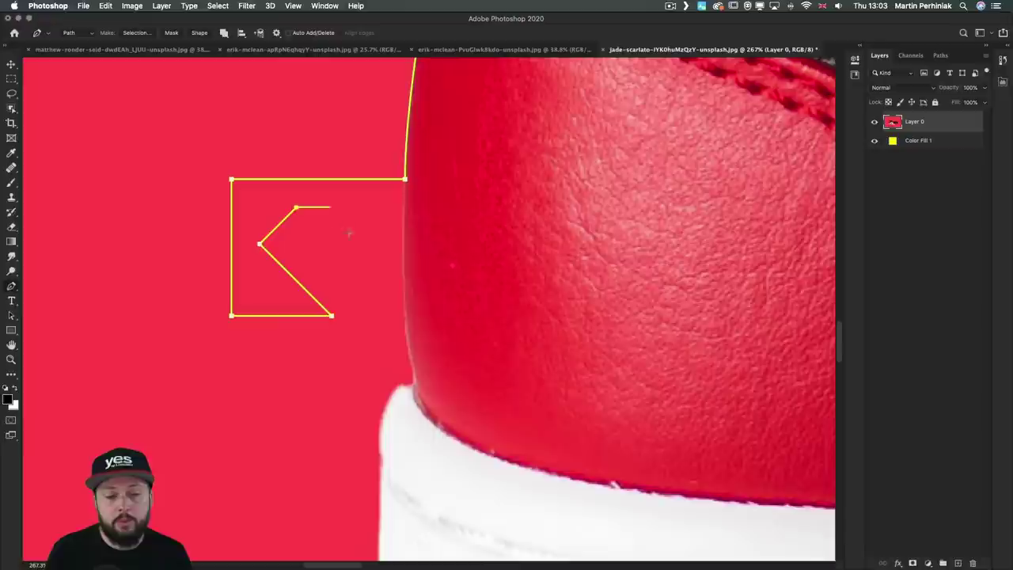
click(371, 281)
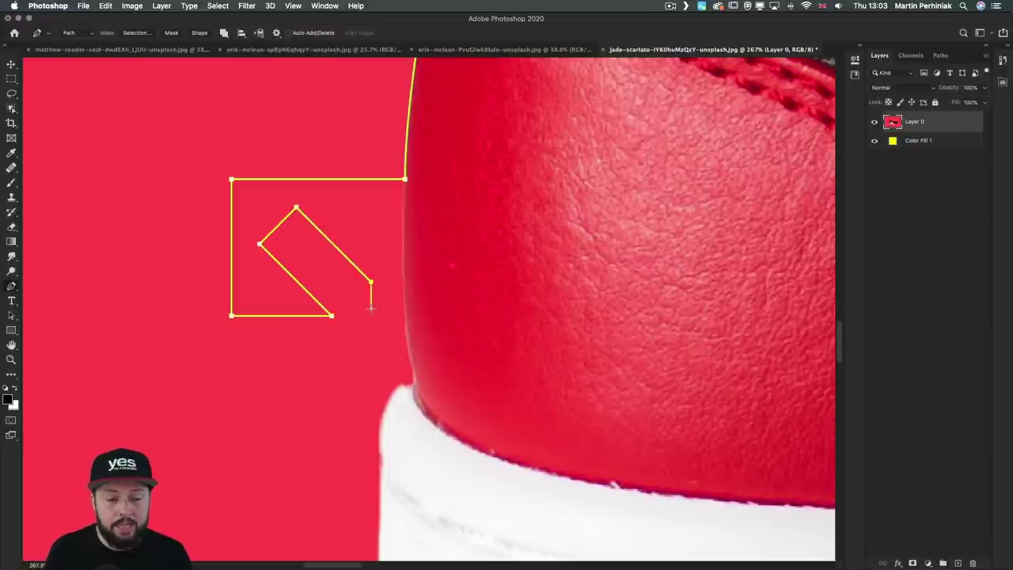
Move the two middle anchor points of the diagonal segments closer to the heel without leaving the Pen tool
key(super)
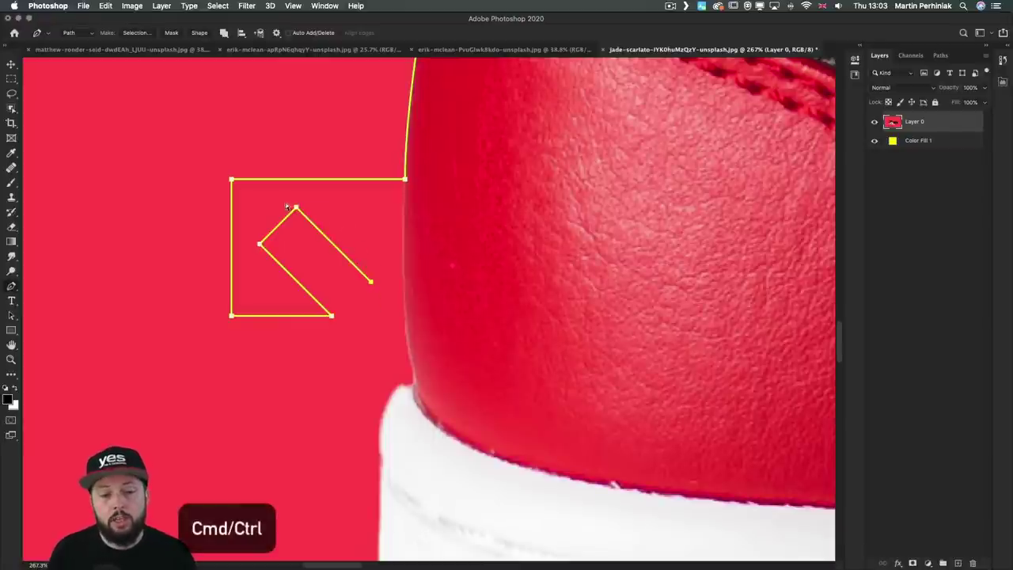
drag(296, 208, 330, 211)
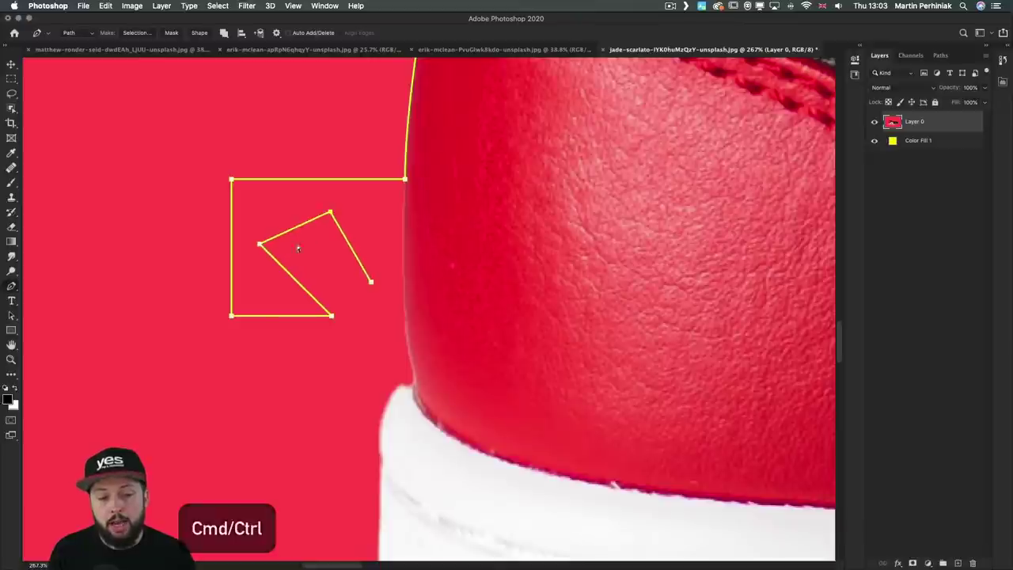
drag(260, 247, 341, 270)
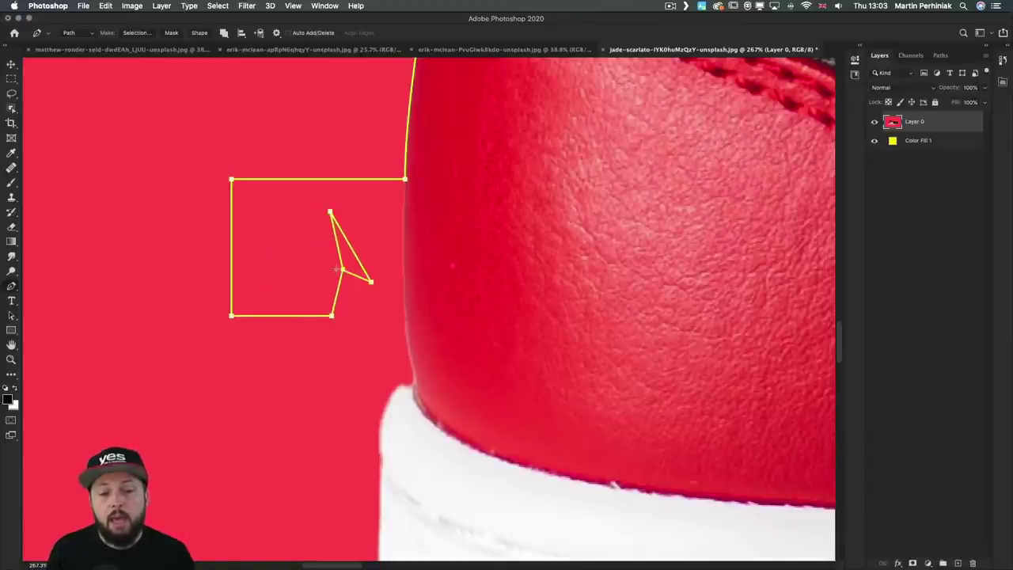
Leave the heel path open without a further segment and draw a separate open zigzag of three straight segments below it
click(371, 335)
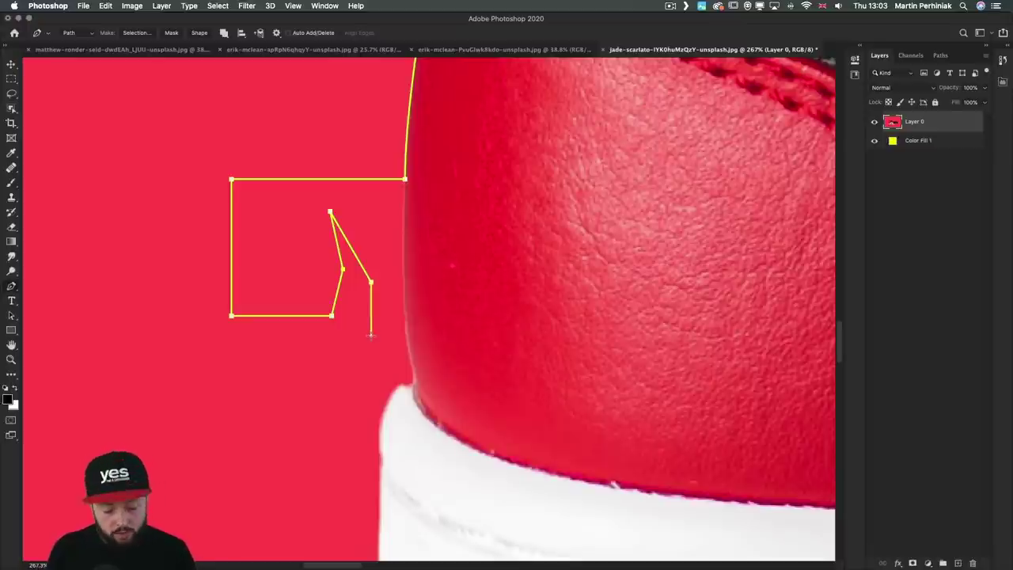
key(super+z)
super+click(362, 330)
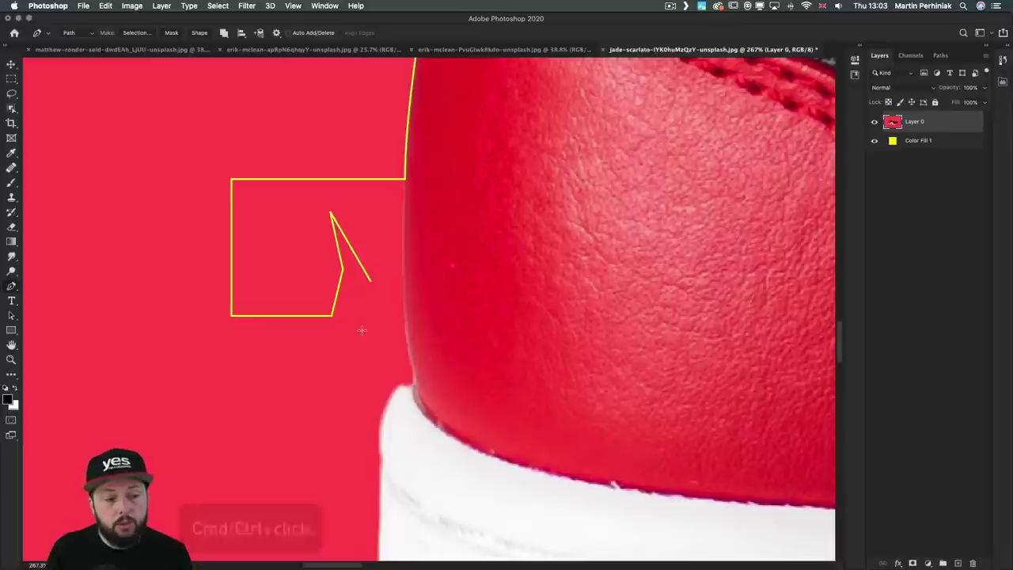
click(362, 319)
click(301, 375)
click(233, 354)
click(270, 440)
super+click(194, 393)
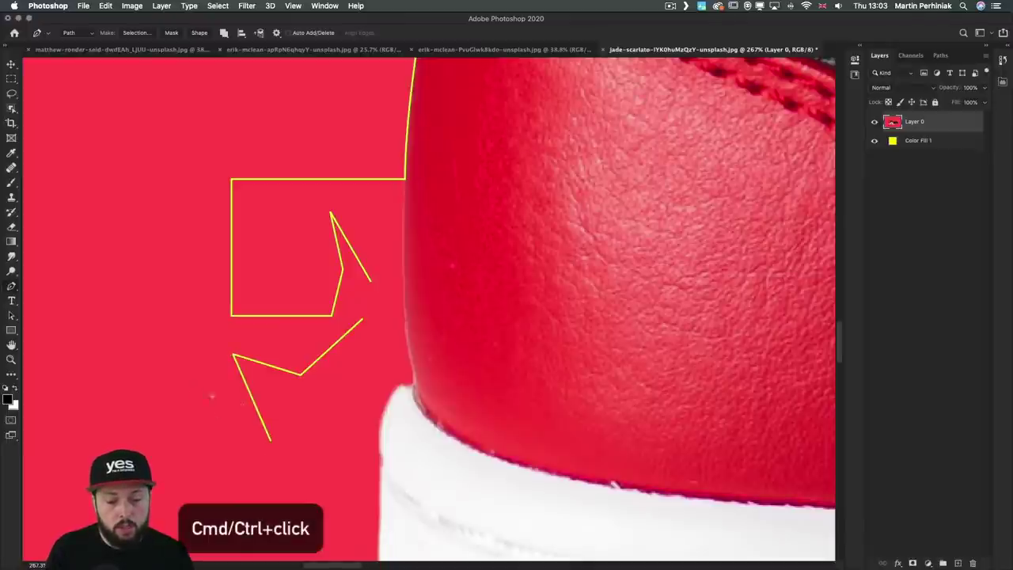
Draw another open path of straight segments beside the sole and join it to the zigzag's starting point
click(356, 421)
click(383, 374)
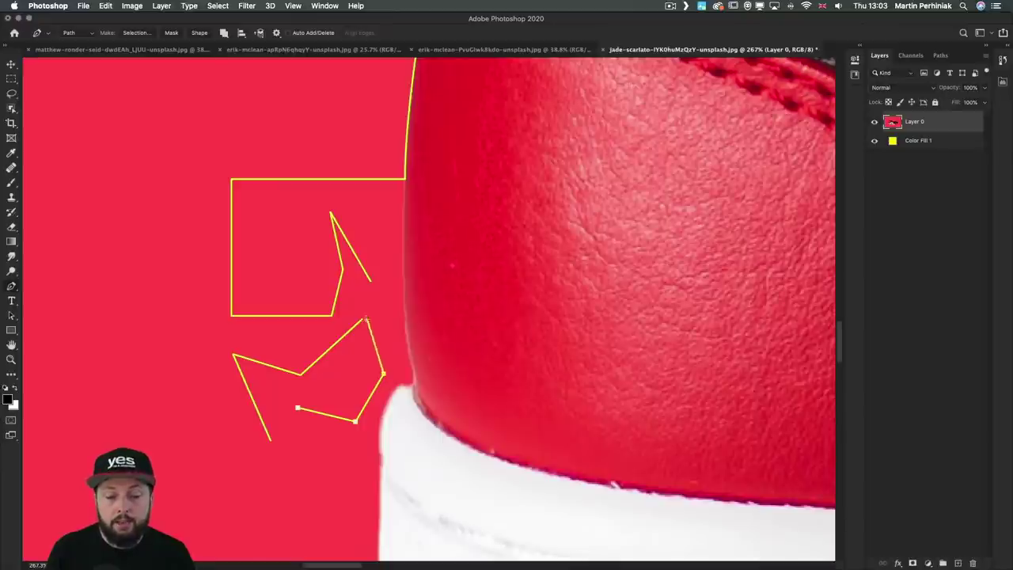
click(362, 319)
Move the joined zigzag path away from the heel with a path selection tool and delete it
key(a)
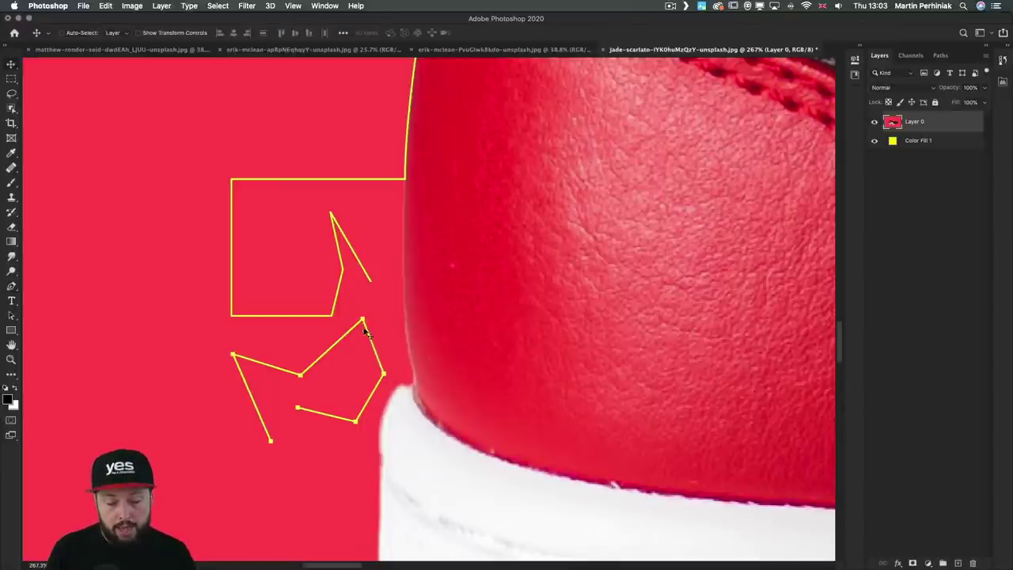
mouse_move(343, 338)
mouse_down()
mouse_move(298, 351)
mouse_move(309, 338)
mouse_move(311, 355)
mouse_up()
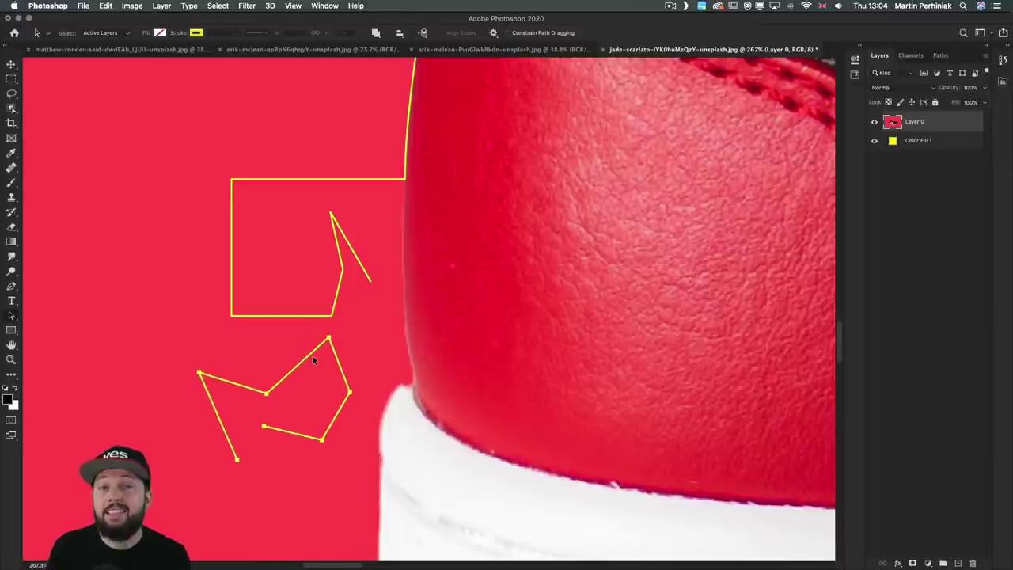
key(BackSpace)
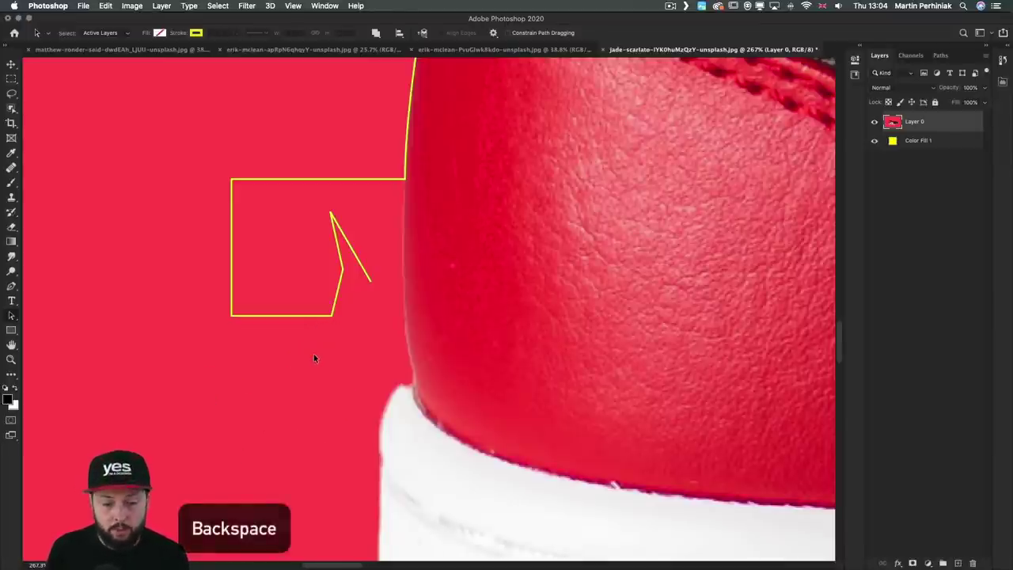
Resume the heel path at its open end and, with Auto Add/Delete enabled, remove the two middle anchor points of the diagonal segments
key(p)
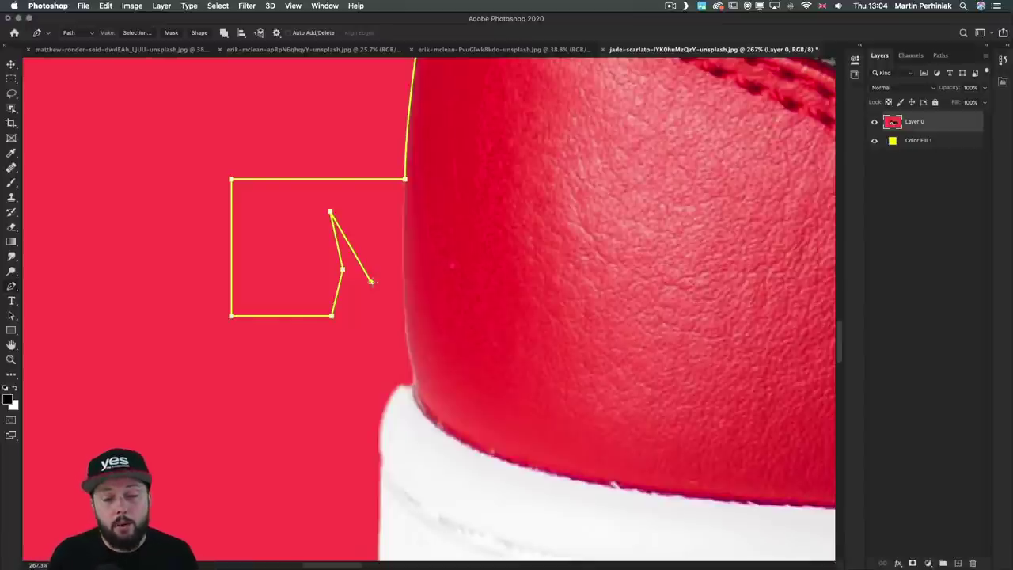
click(371, 281)
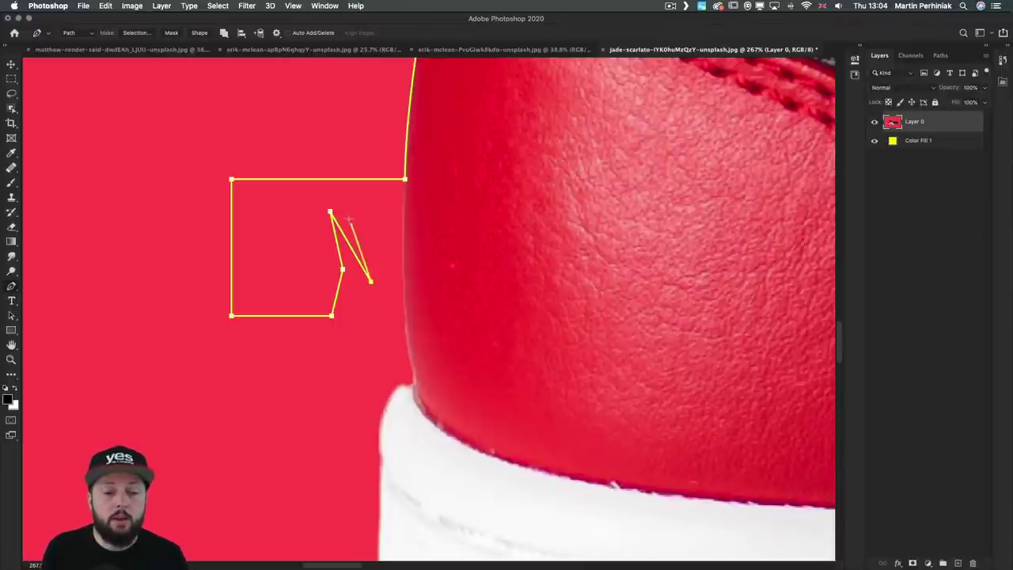
click(343, 270)
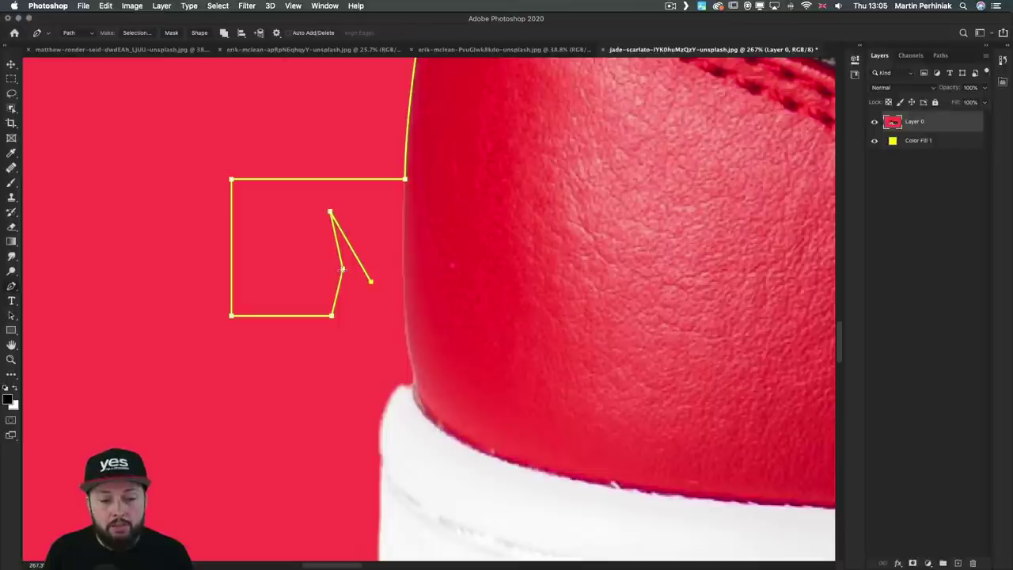
click(330, 212)
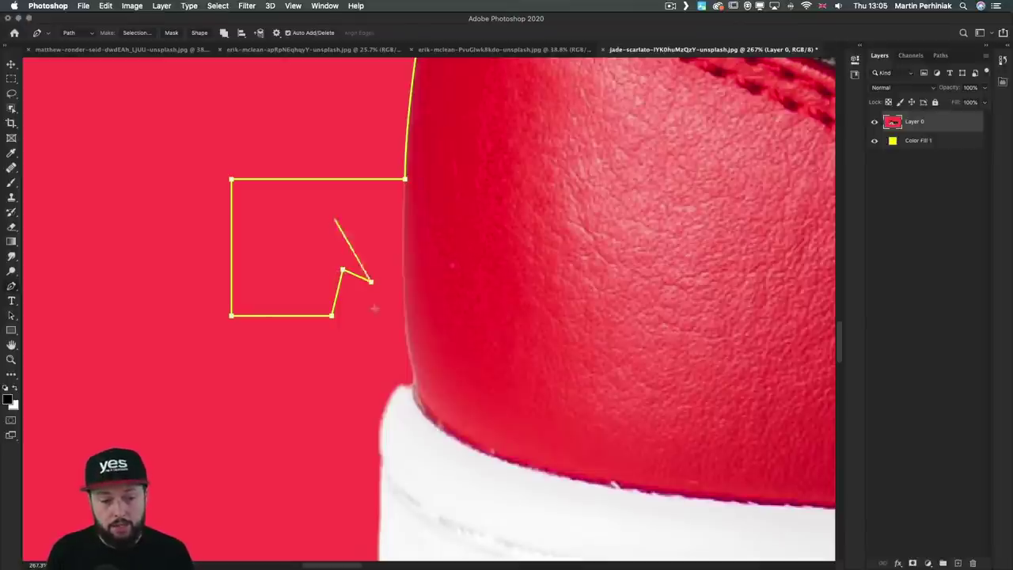
click(343, 270)
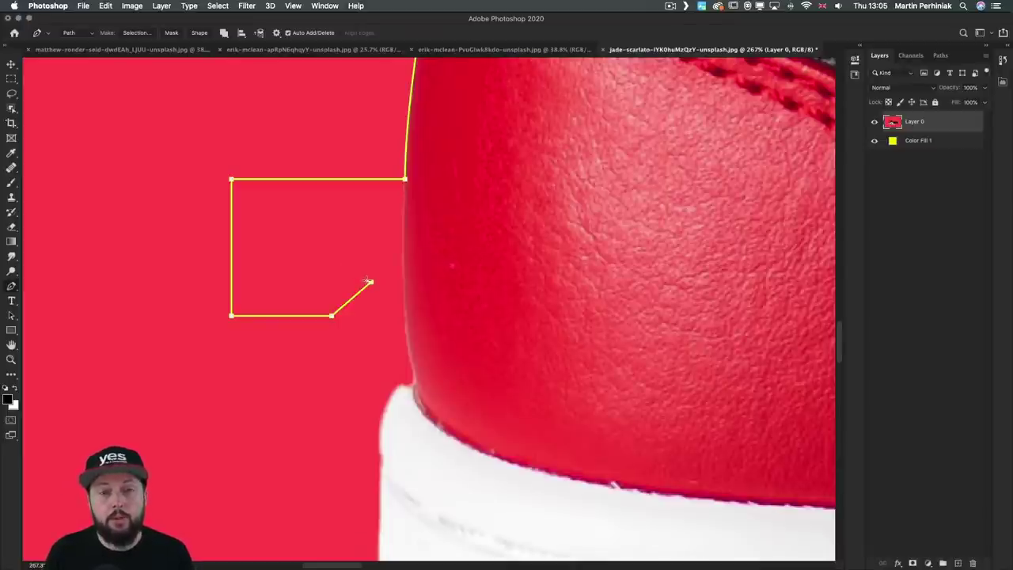
click(288, 32)
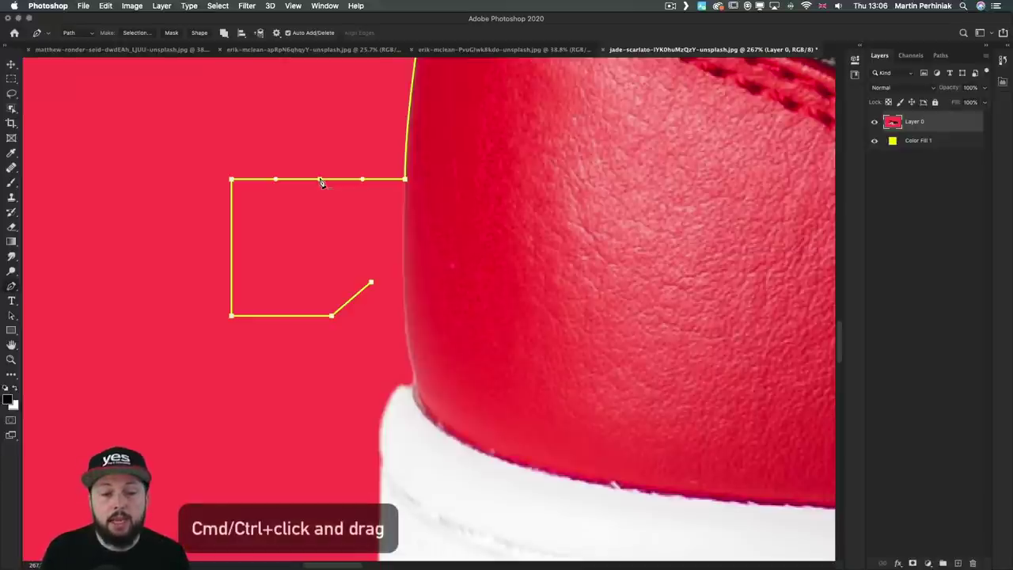
Add an anchor point on the rectangle's upper and outer vertical segments, pull both inward and convert them to corner points
drag(321, 181, 318, 211)
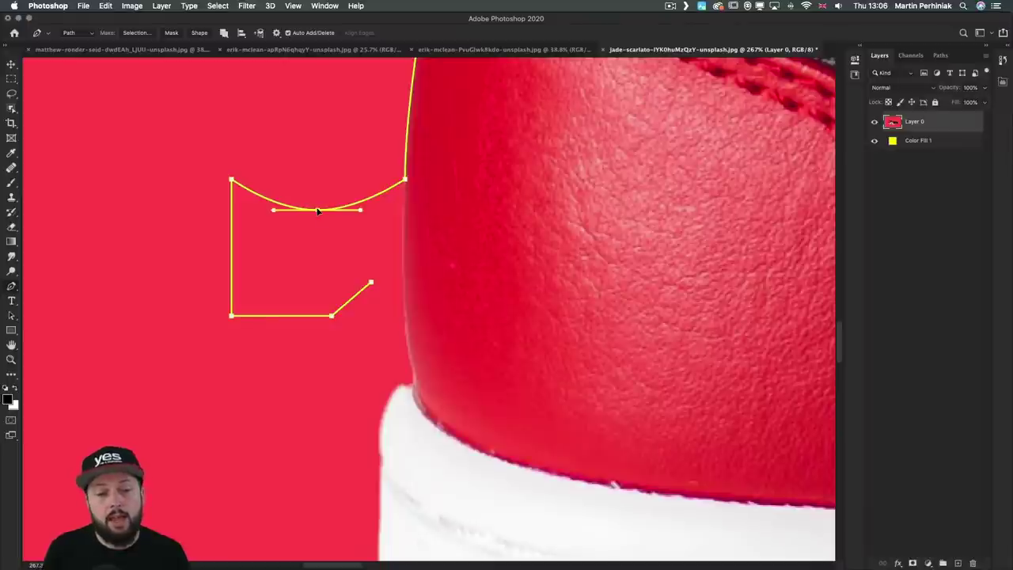
click(232, 250)
drag(232, 250, 259, 253)
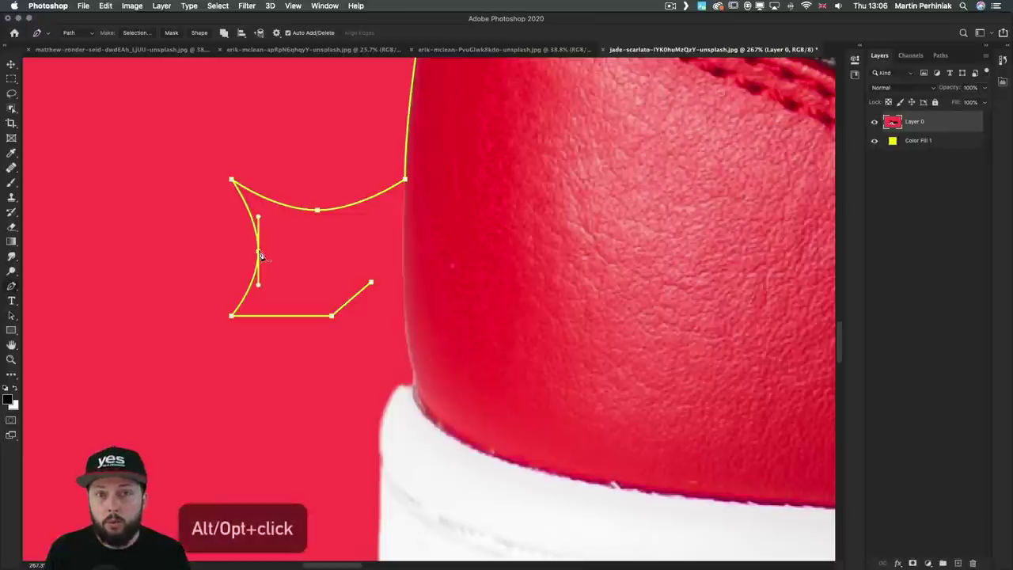
alt+click(258, 251)
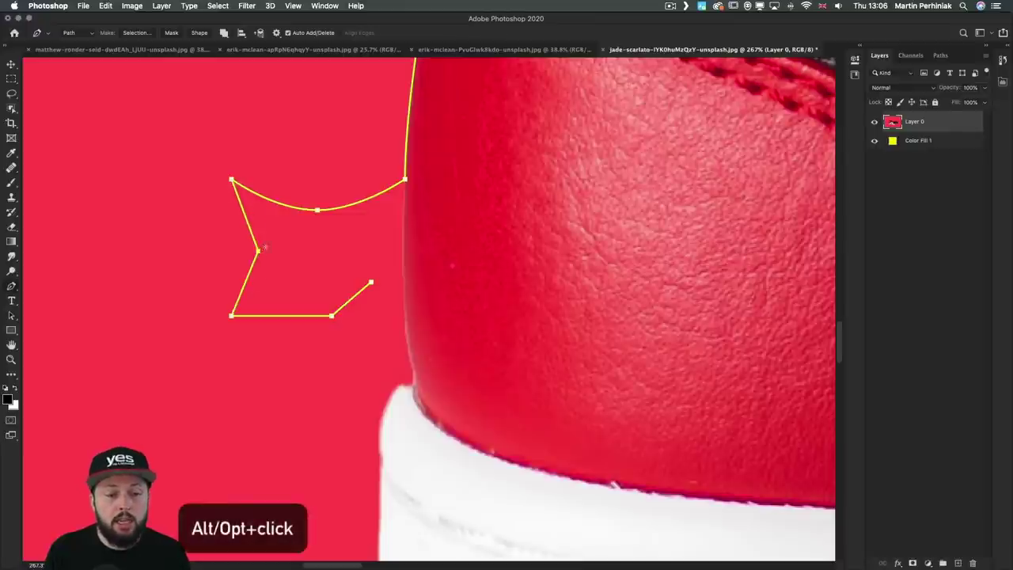
alt+click(317, 211)
Try deleting the practice segments together with the last heel point using Direct Selection, and undo the deletion
key(a)
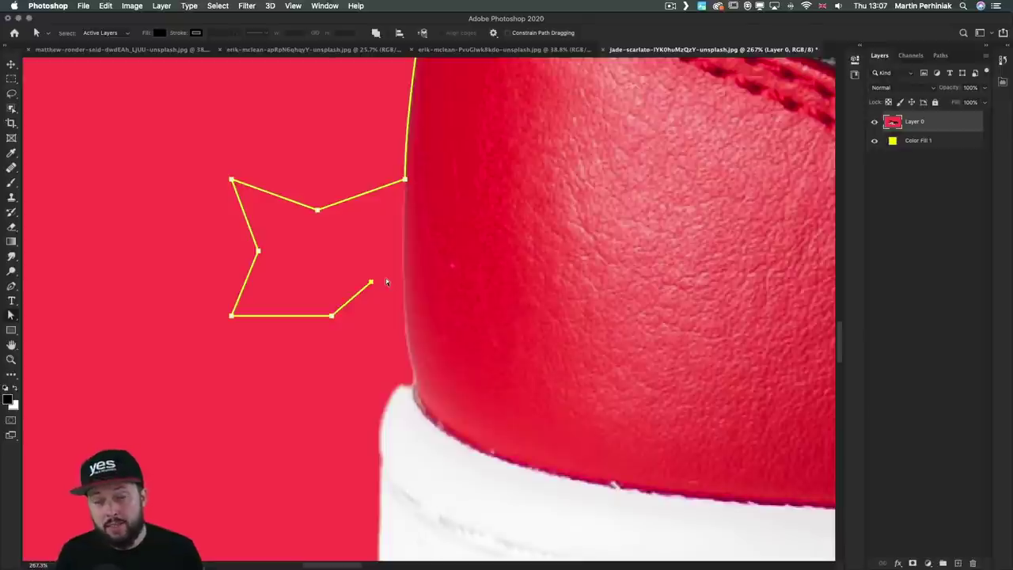
right_click(8, 319)
click(64, 330)
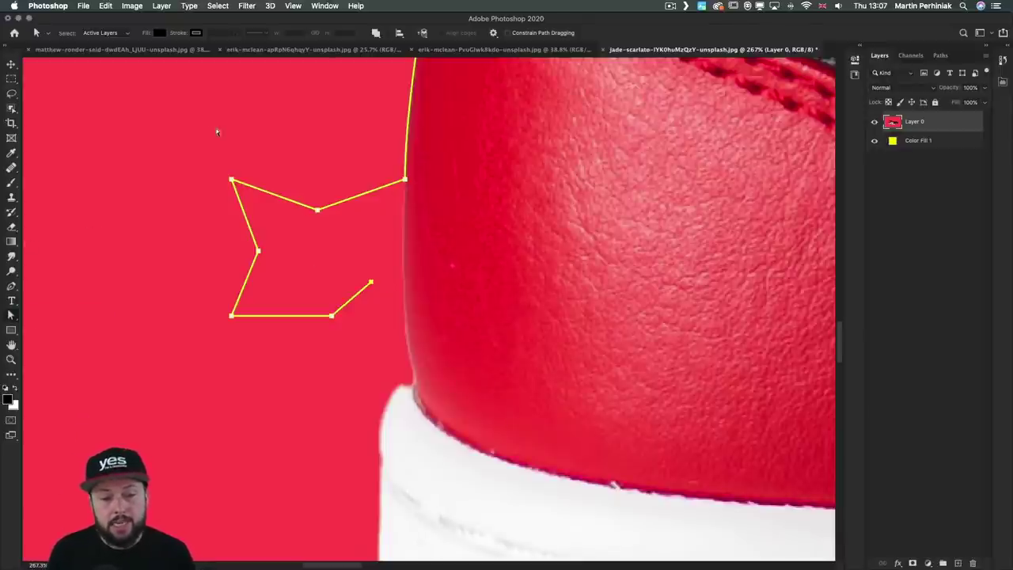
drag(192, 140, 435, 344)
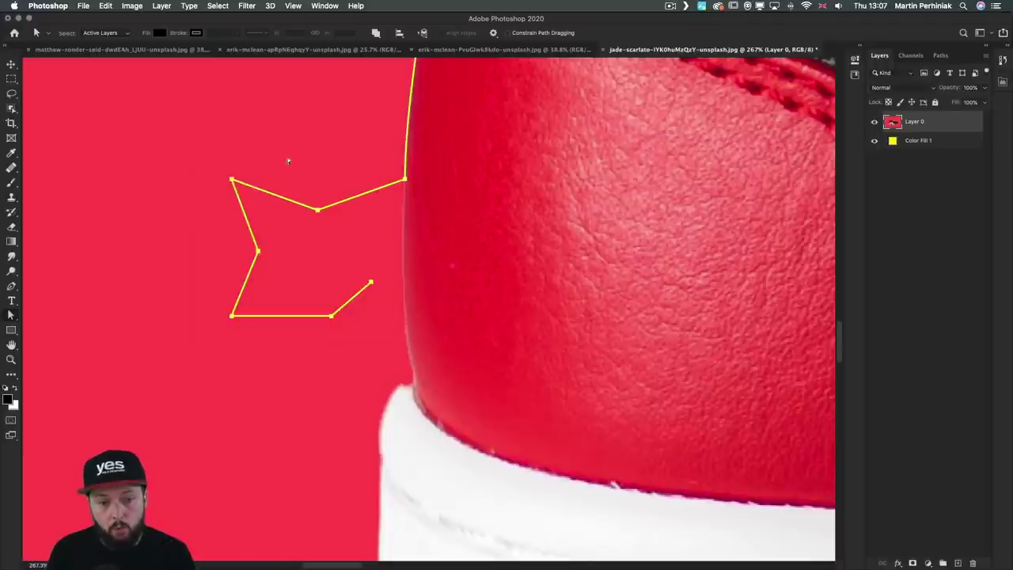
scroll(276, 179, up, 3)
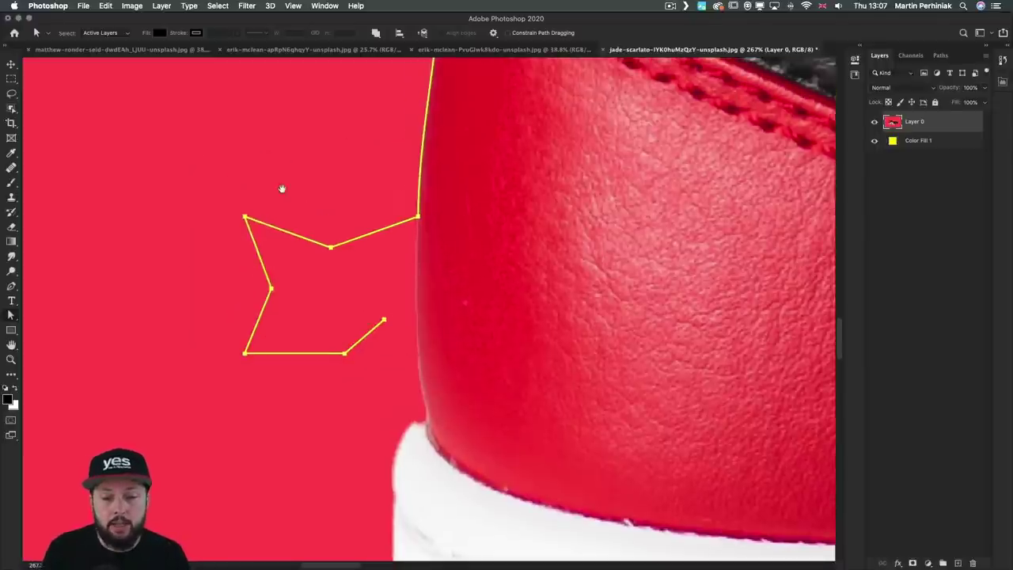
key(BackSpace)
key(BackSpace)
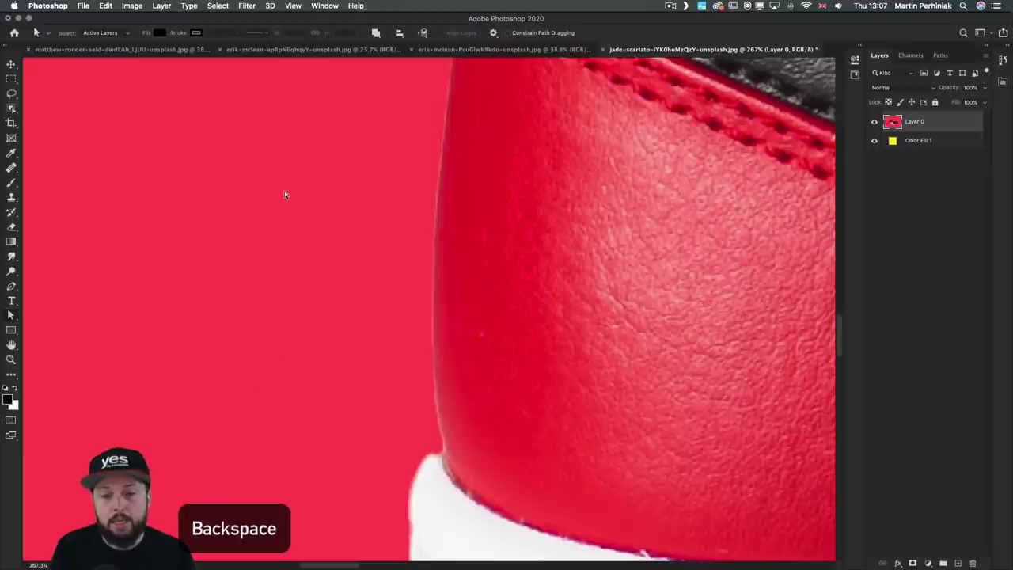
key(super+z)
Select only the practice anchor points outside the heel, leaving out the last heel point, and delete them
drag(196, 223, 408, 426)
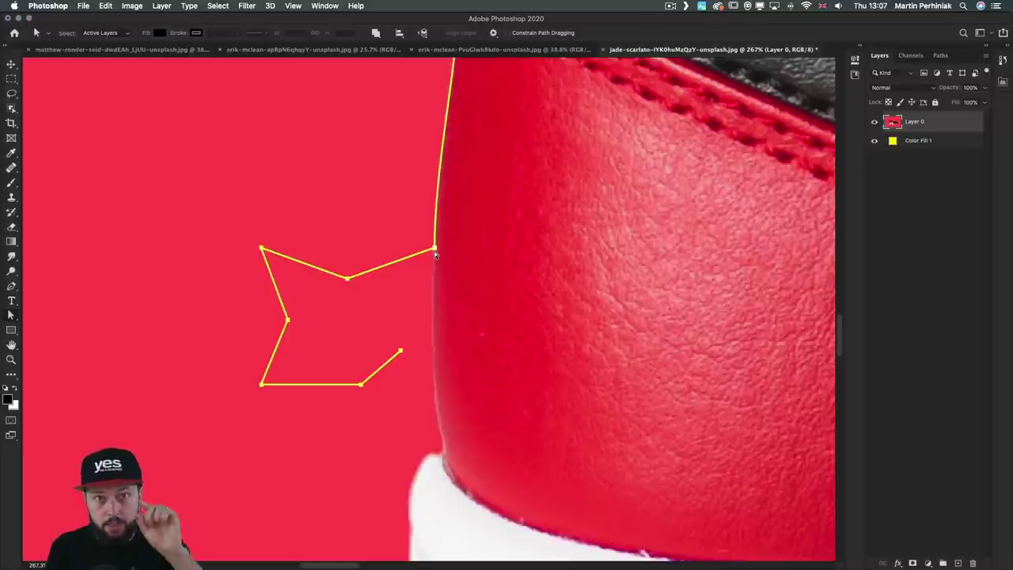
key(BackSpace)
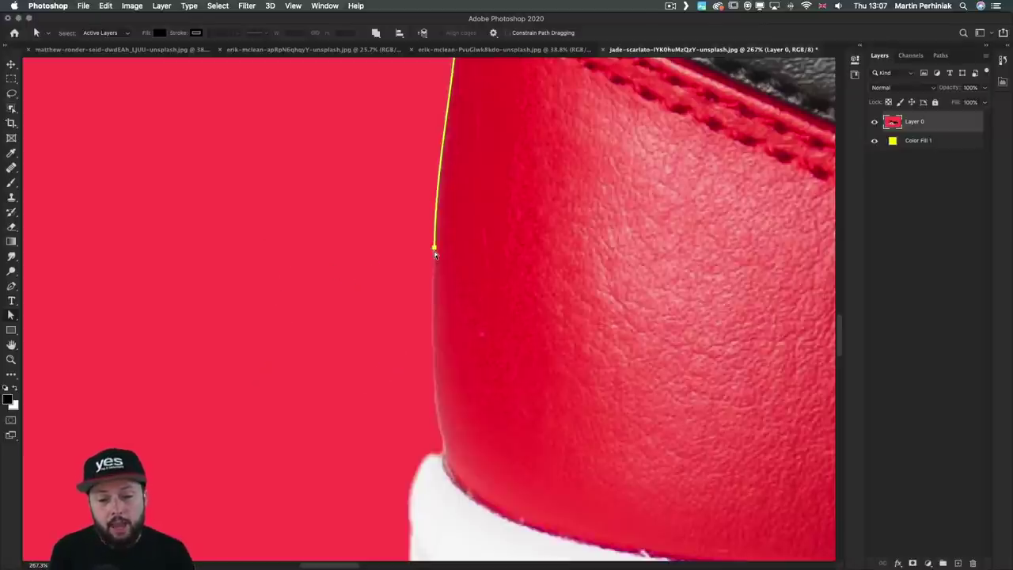
Continue the Pen path from the last heel point down the heel and the white midsole to the outsole's rear corner
scroll(436, 231, down, 8)
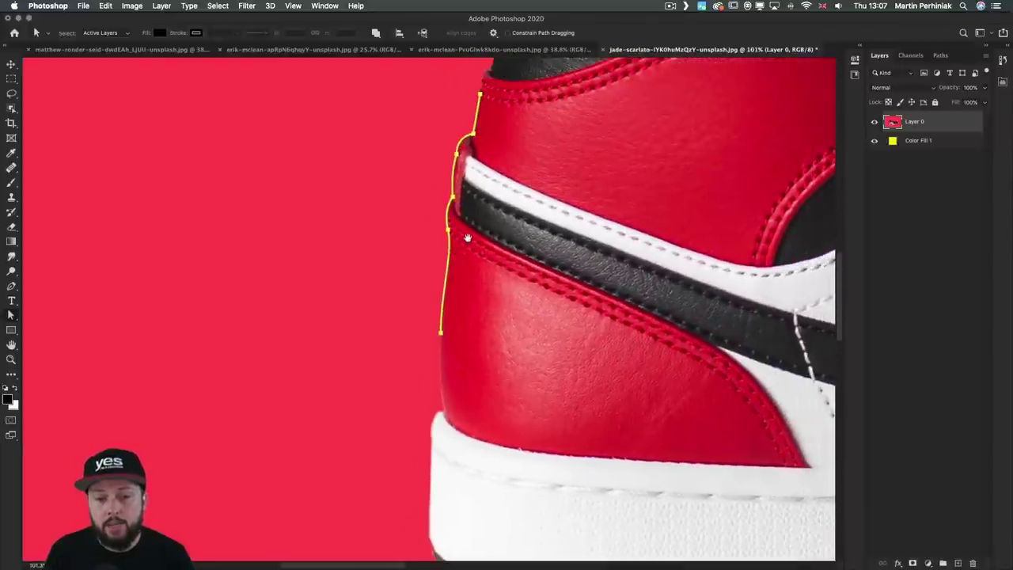
drag(468, 237, 466, 241)
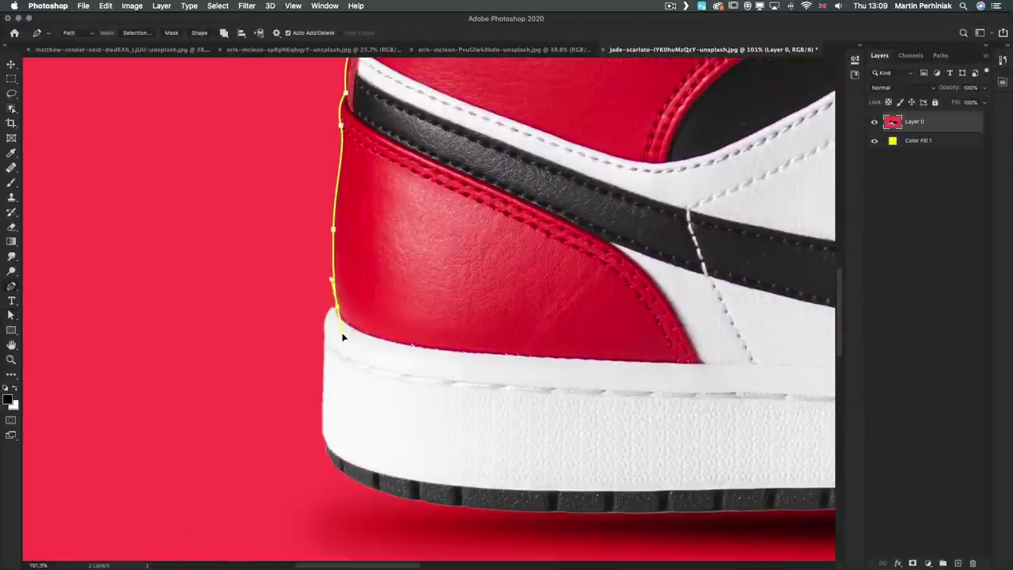
drag(325, 331, 328, 344)
click(322, 432)
click(328, 447)
Trace the rear part of the outsole's lower edge with closely spaced anchor points
drag(344, 474, 205, 314)
click(329, 351)
click(281, 322)
click(342, 324)
click(370, 325)
click(422, 325)
click(472, 324)
Continue the path along the outsole's lower edge through the midfoot toward the toe
drag(535, 323, 222, 315)
click(251, 315)
click(331, 316)
click(396, 317)
scroll(396, 316, right, 5)
click(505, 324)
scroll(540, 346, right, 5)
click(610, 328)
scroll(611, 328, right, 5)
click(637, 334)
drag(675, 316, 683, 314)
Trace the path up around the toe end of the sole and over the front of the toe cap
drag(741, 288, 296, 404)
alt+click(266, 437)
click(297, 426)
click(322, 407)
click(344, 389)
drag(361, 351, 361, 345)
click(357, 306)
drag(345, 293, 339, 283)
Extend the path along the upper edge of the toe box to the beginning of the lacing
drag(277, 255, 524, 358)
click(560, 319)
drag(482, 288, 695, 361)
click(361, 276)
drag(508, 318, 495, 310)
Trace the outline of the lower laces with anchor points following each bump against the black sole behind
click(456, 276)
click(415, 256)
click(372, 251)
click(347, 230)
scroll(349, 229, left, 5)
scroll(348, 229, up, 2)
click(363, 221)
click(353, 191)
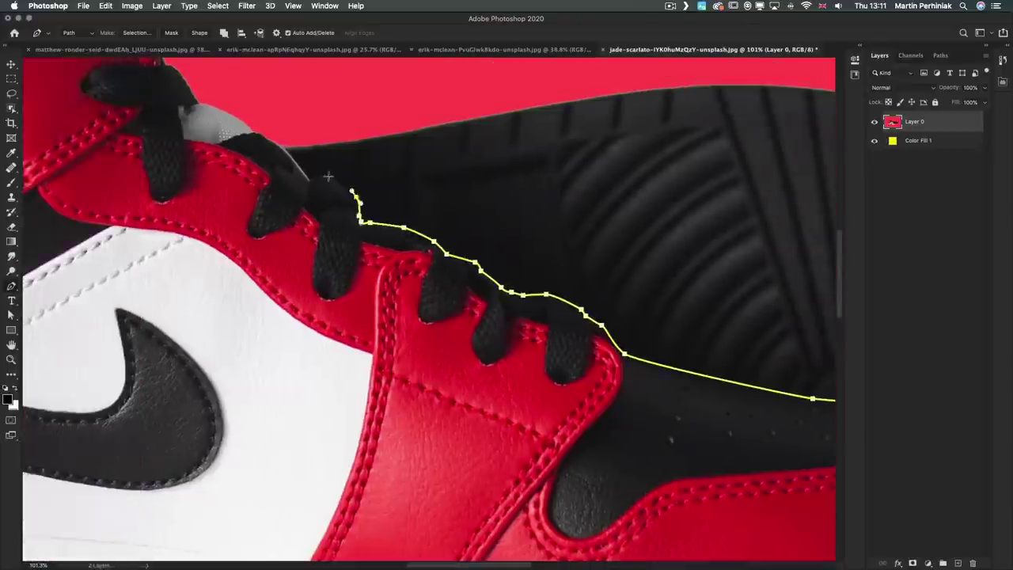
Continue the path over the upper laces and the grey tongue section to the top lace
drag(330, 176, 318, 175)
drag(312, 179, 508, 259)
drag(494, 245, 470, 215)
click(469, 223)
click(412, 186)
click(385, 166)
Trace the front edge of the ankle strap and the black collar up to the white tongue
drag(386, 166, 596, 301)
click(560, 240)
click(533, 184)
click(508, 144)
click(473, 125)
click(420, 131)
click(383, 138)
click(353, 131)
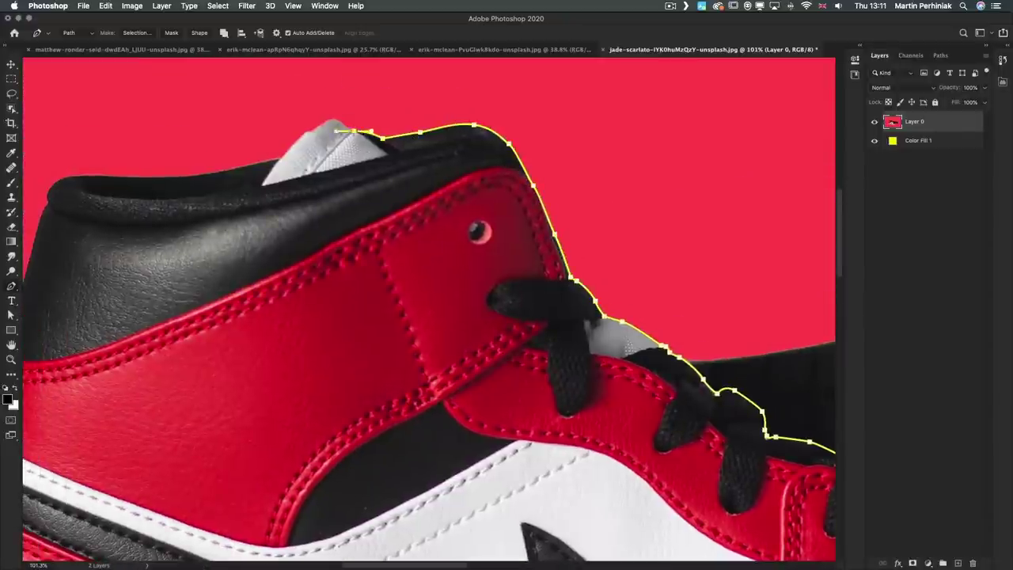
Continue the path around the tongue, along the collar's upper edge and down the back of the ankle
click(282, 157)
drag(282, 156, 471, 160)
click(397, 176)
click(293, 178)
drag(236, 205, 302, 200)
click(274, 254)
click(256, 319)
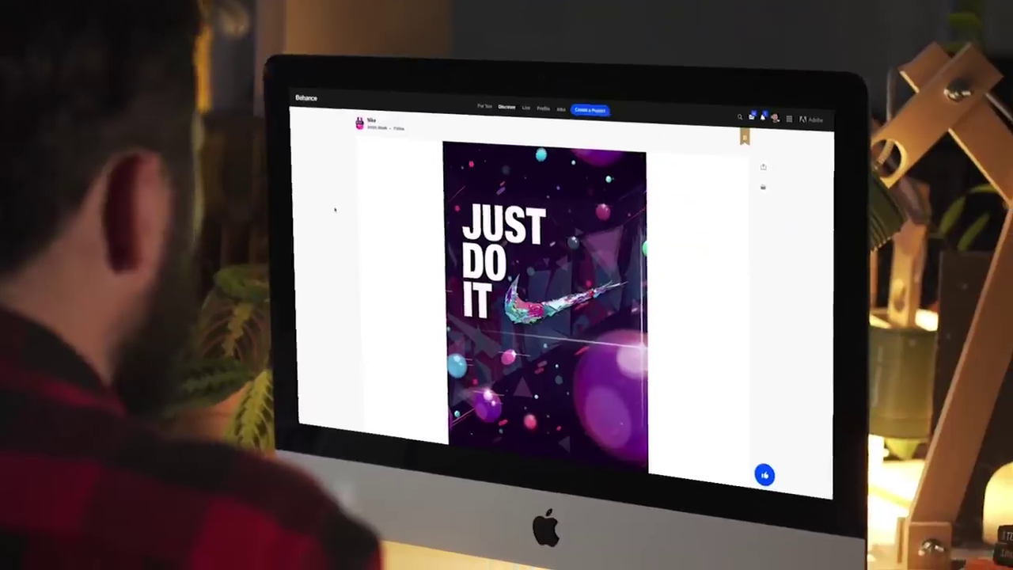
scroll(339, 203, down, 5)
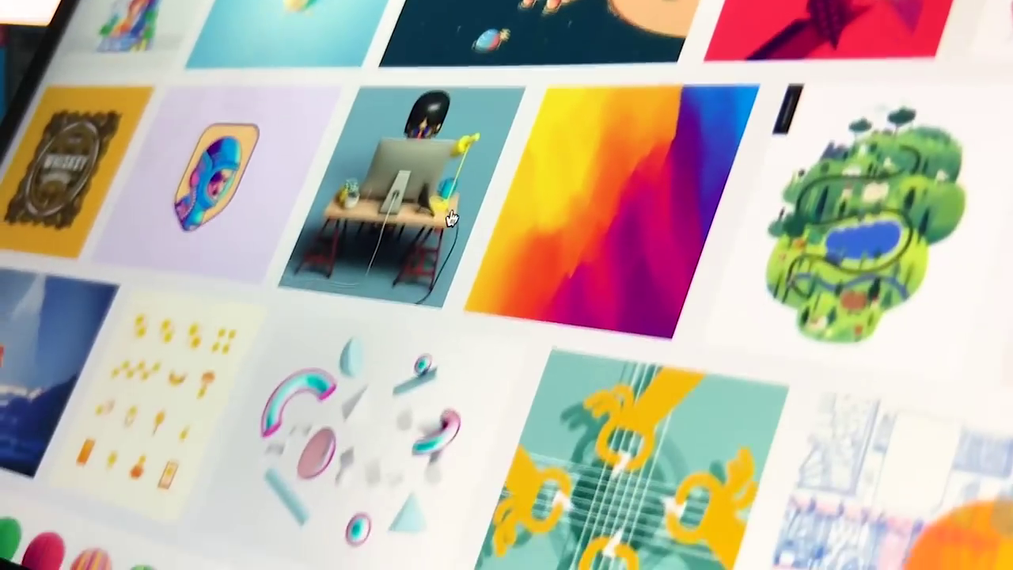
scroll(449, 218, down, 5)
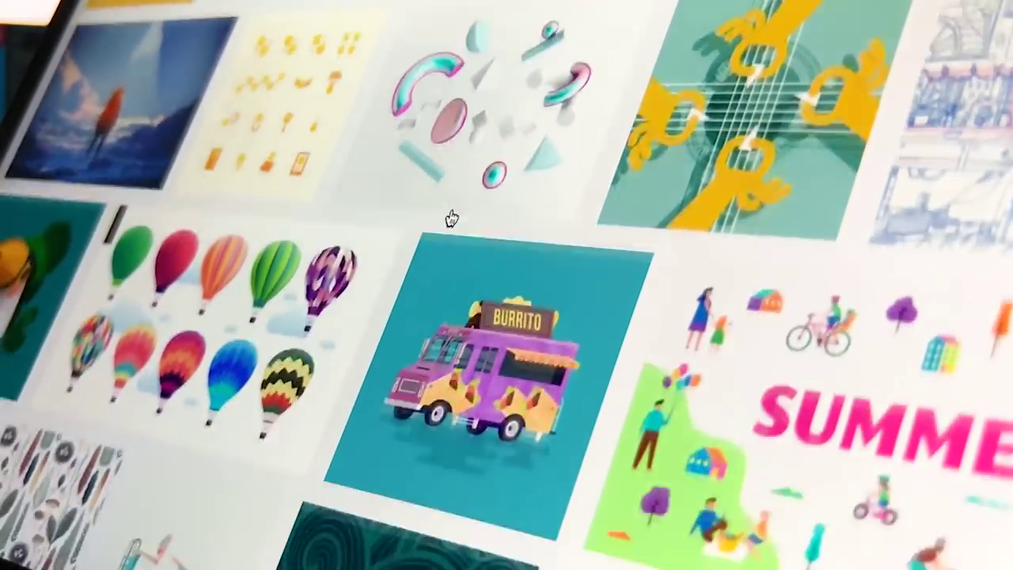
scroll(448, 218, down, 10)
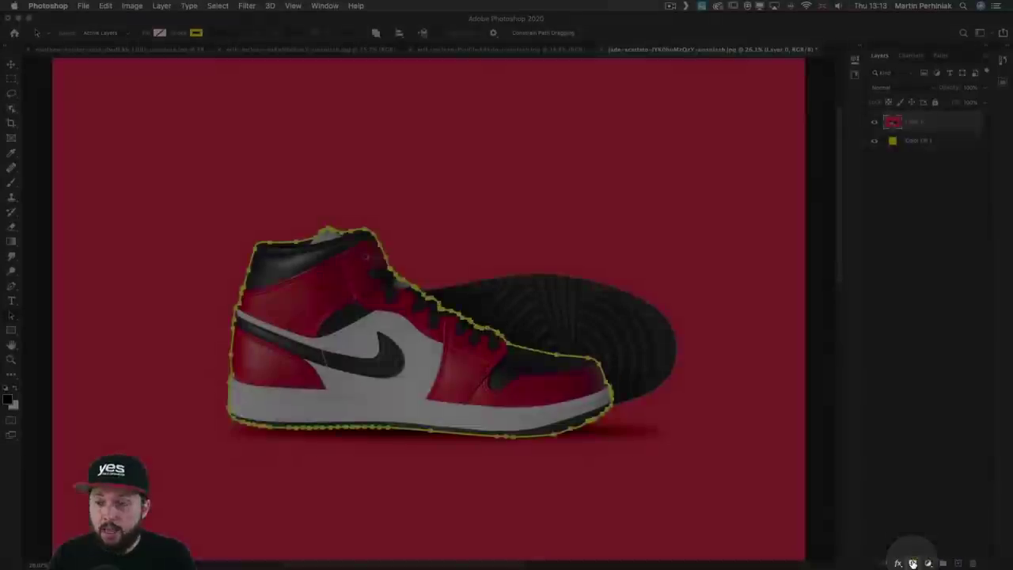
Add a vector mask from the shoe path to Layer 0, and disable and re-enable the mask to compare
click(913, 563)
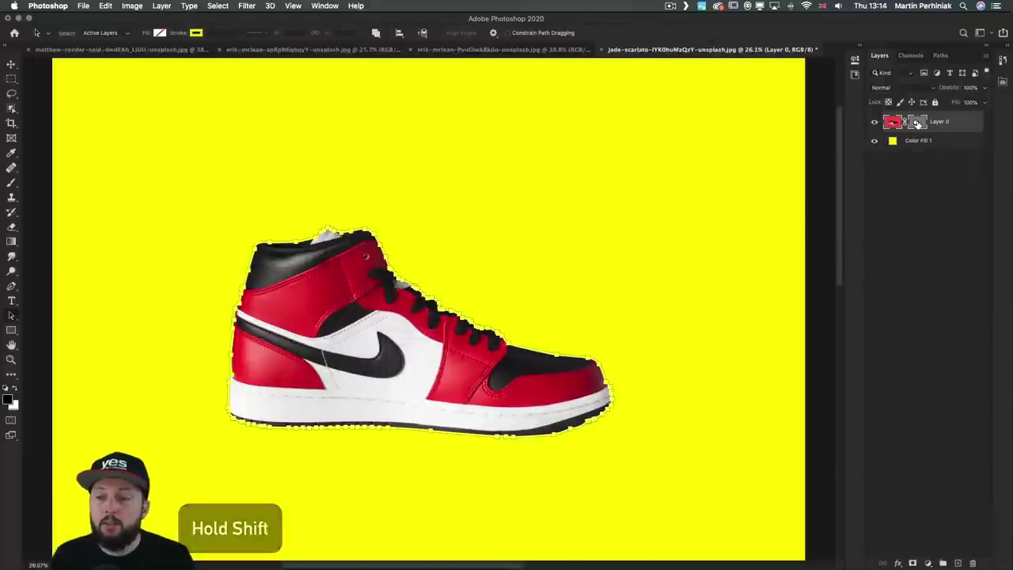
shift+click(916, 122)
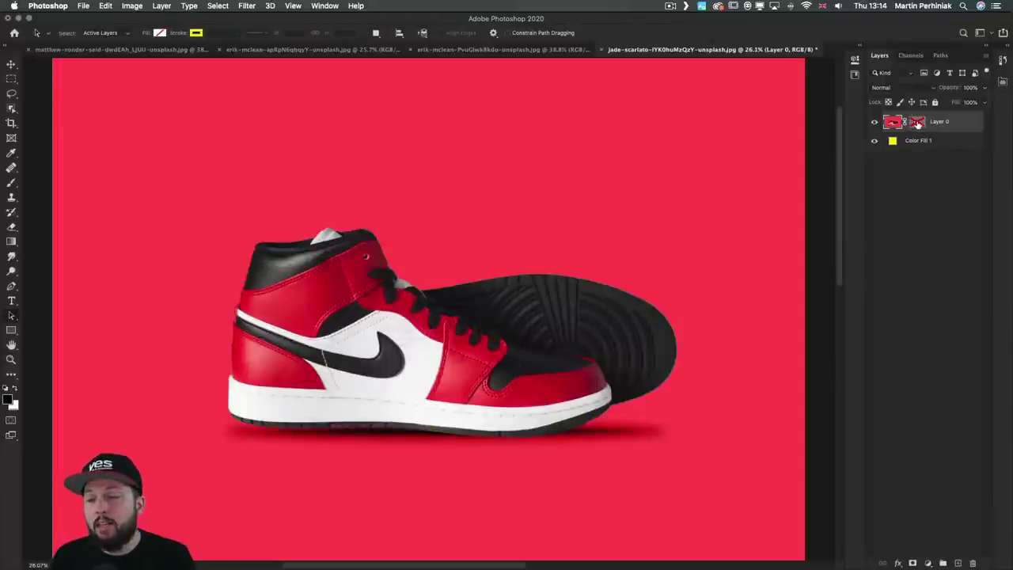
shift+click(917, 122)
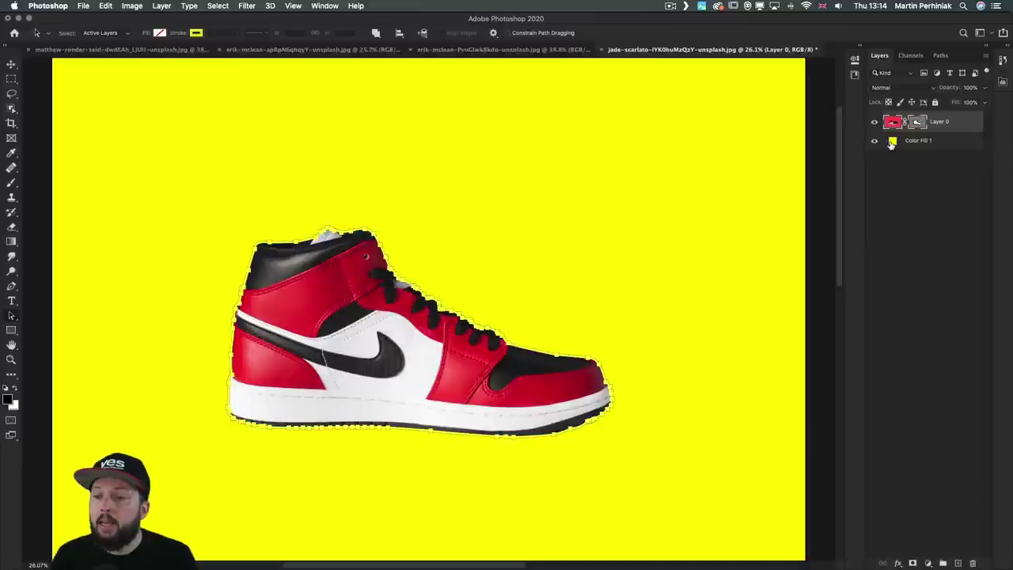
Change the Color Fill 1 background to cyan #00fff0 and hide the outline of Layer 0's vector mask
double_click(892, 140)
click(673, 304)
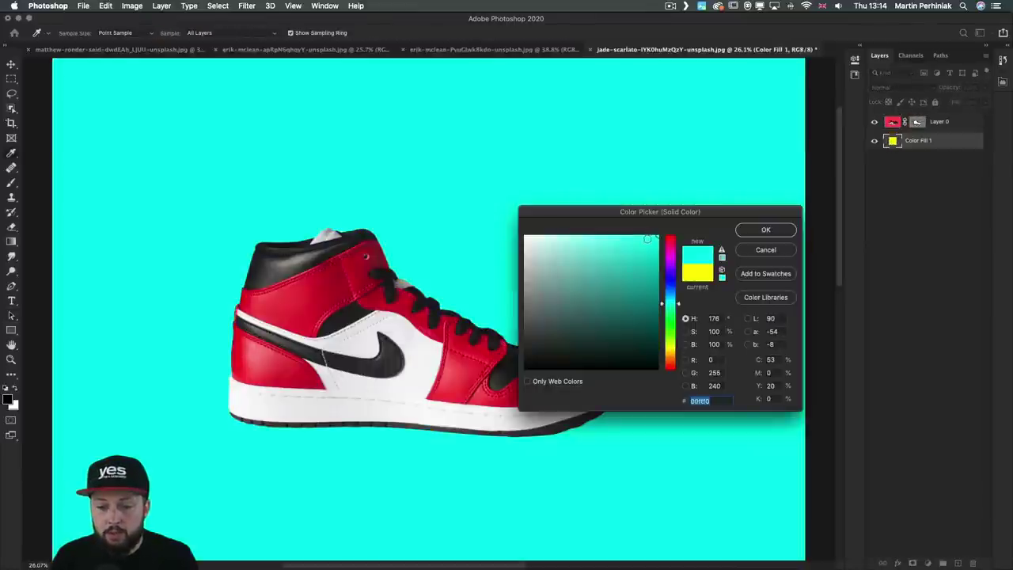
click(764, 234)
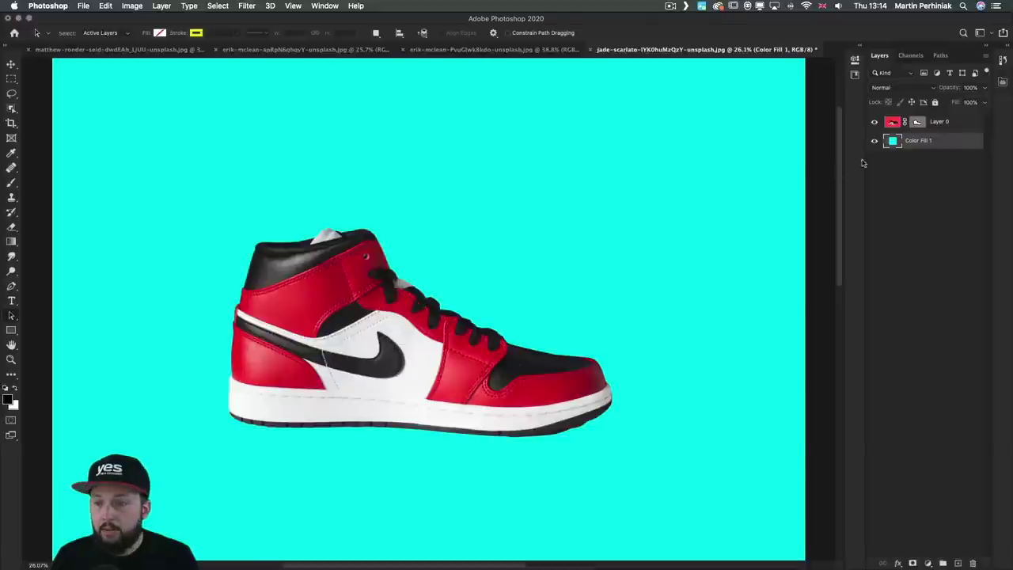
click(918, 121)
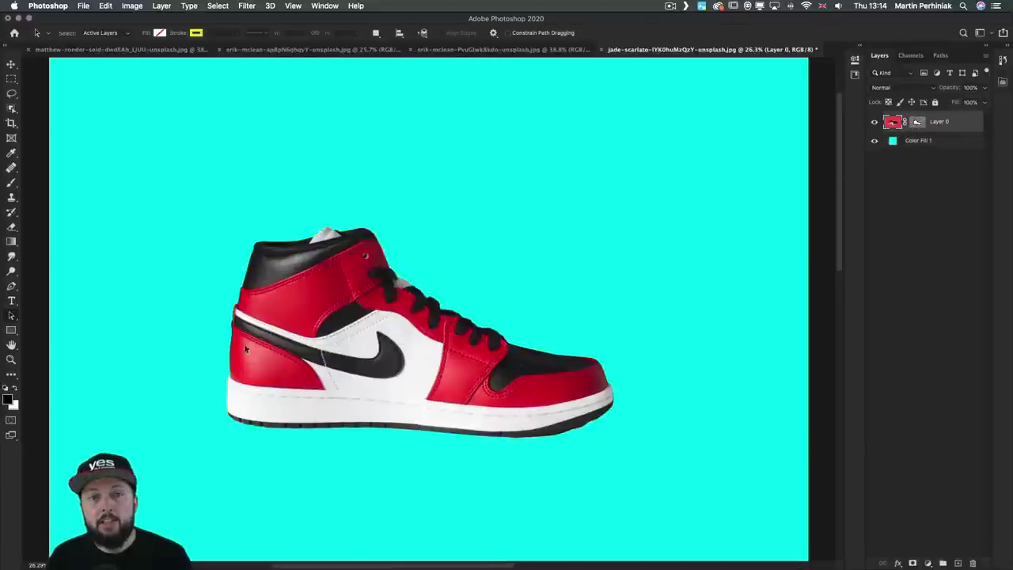
Inspect the collar and tongue edges, then activate Layer 0's vector mask and show its anchor points with Direct Selection
drag(239, 281, 308, 288)
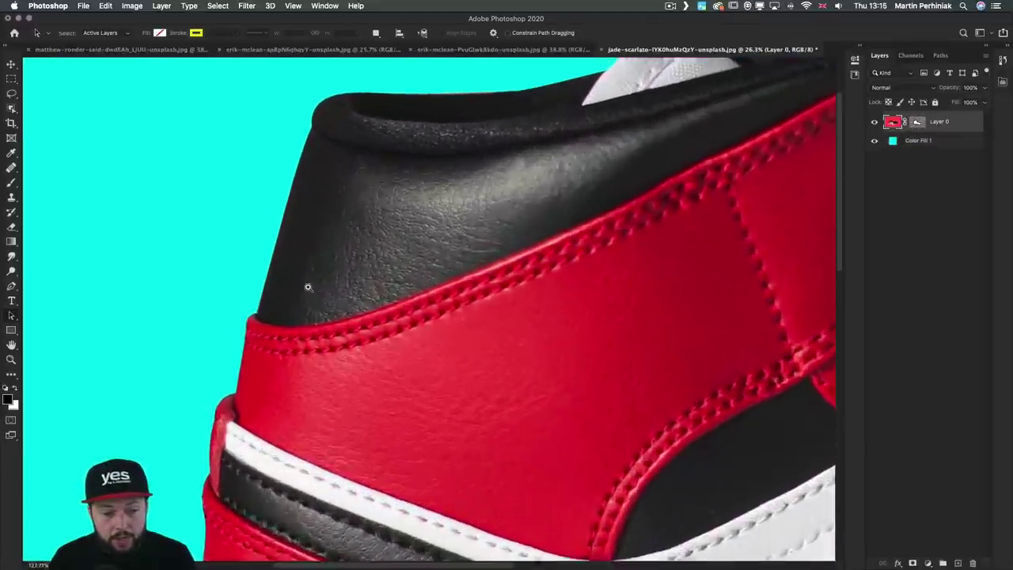
drag(308, 180, 309, 251)
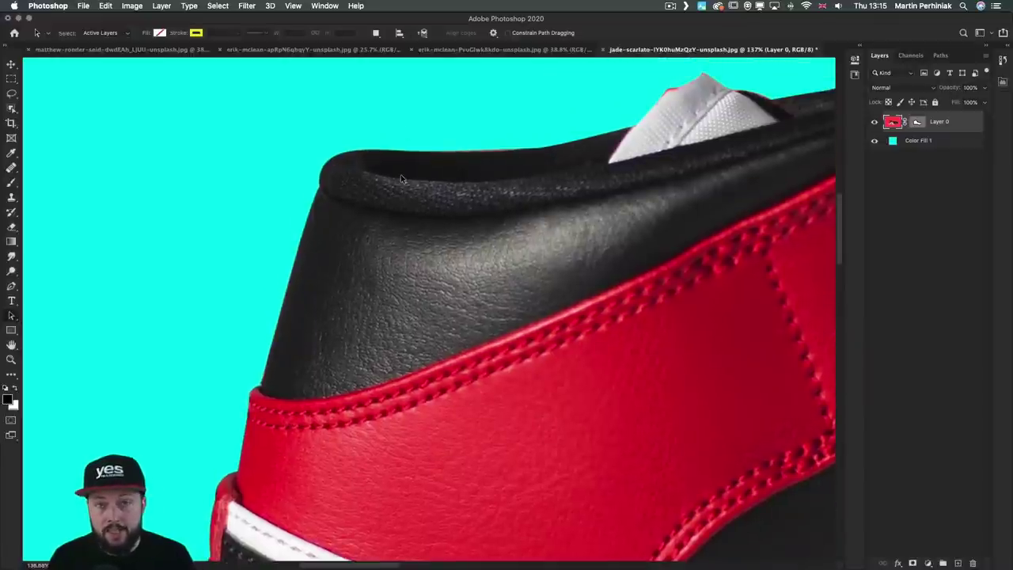
drag(457, 108, 429, 135)
drag(686, 91, 559, 148)
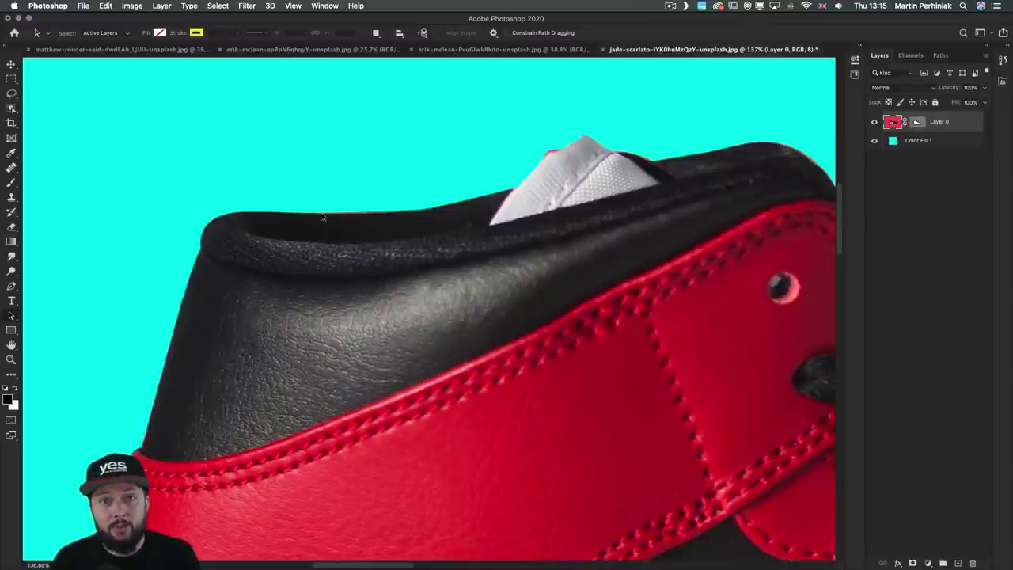
click(917, 122)
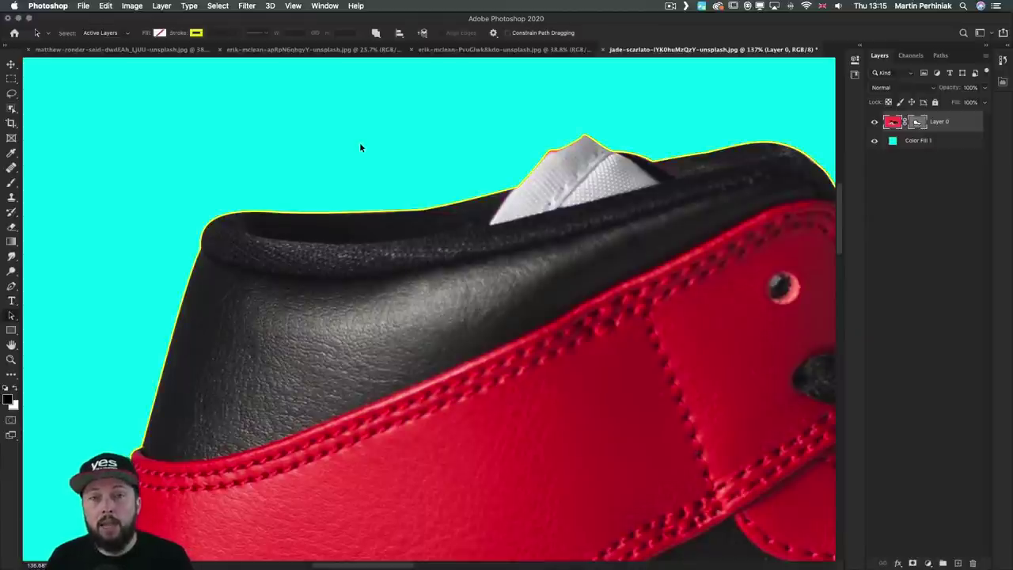
key(shift+a)
drag(354, 175, 442, 236)
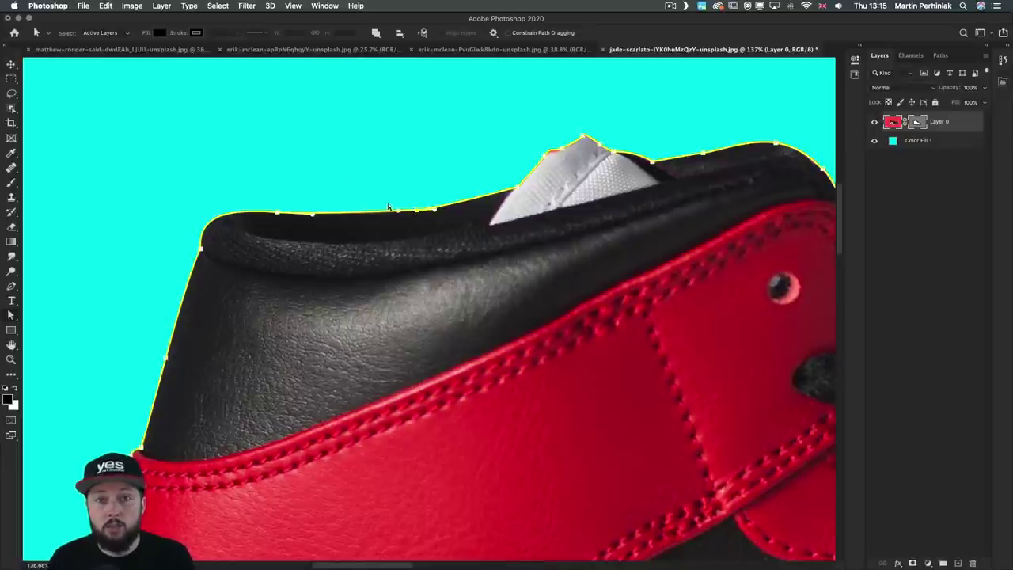
Reduce the display thickness of the path outline
click(494, 32)
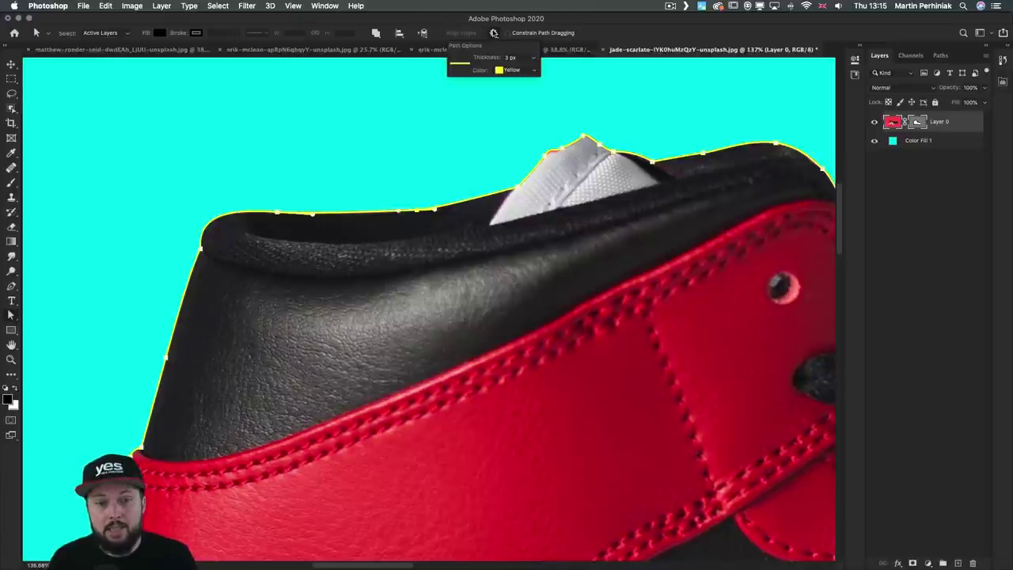
click(534, 58)
click(552, 76)
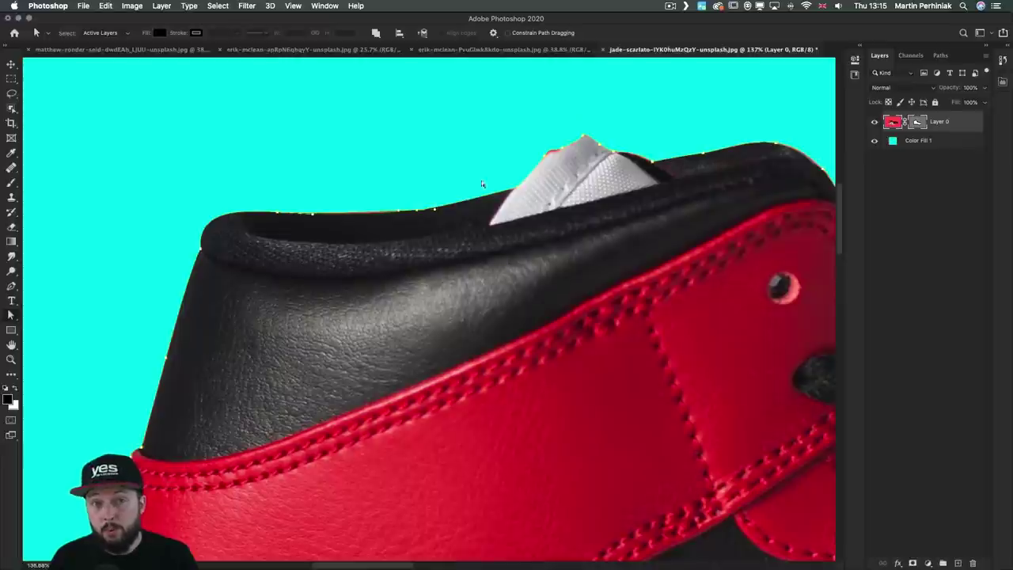
Move the anchor point on the collar's upper edge inward to cut off the red fringe
scroll(456, 209, up, 6)
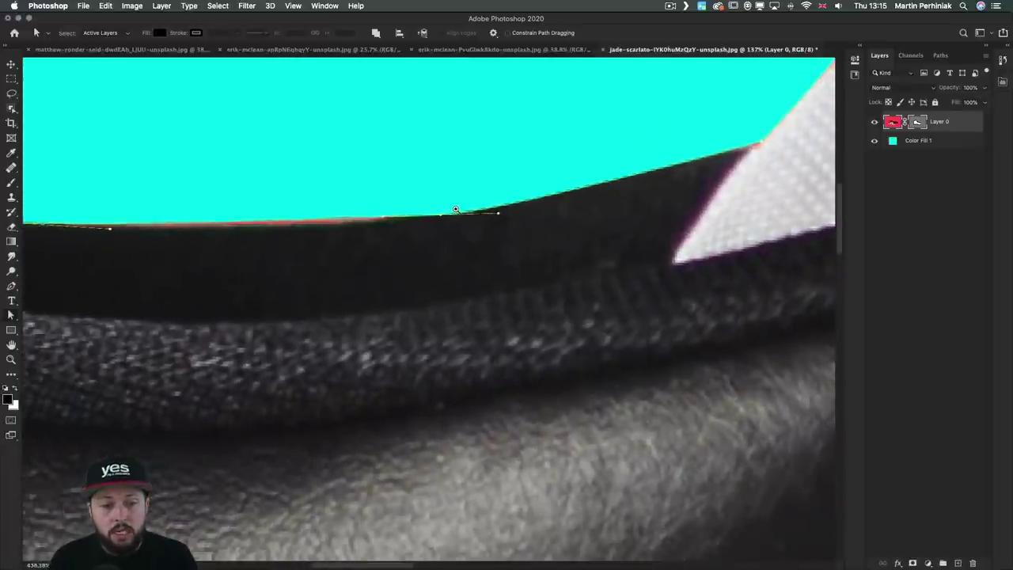
scroll(456, 209, left, 5)
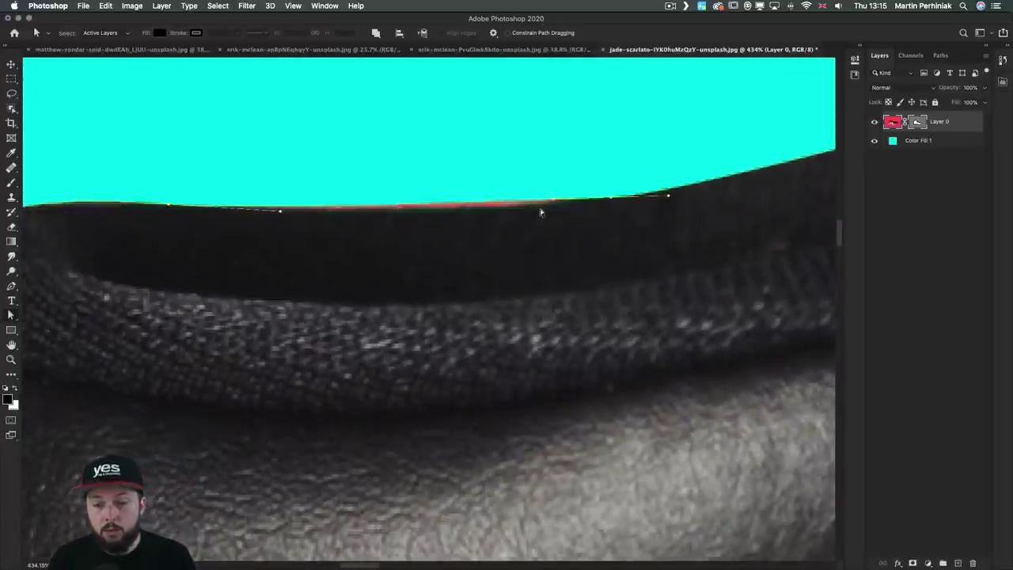
drag(553, 202, 532, 213)
Reshape the mask path around the white tongue's rear corner to trim the red fringe
drag(706, 135, 529, 195)
click(425, 142)
drag(446, 109, 428, 148)
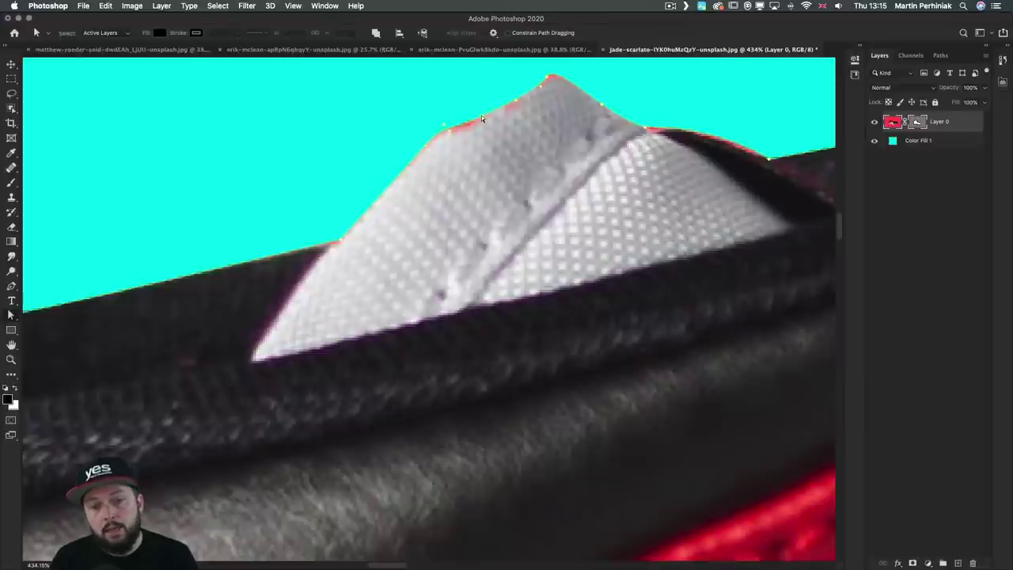
drag(484, 118, 483, 121)
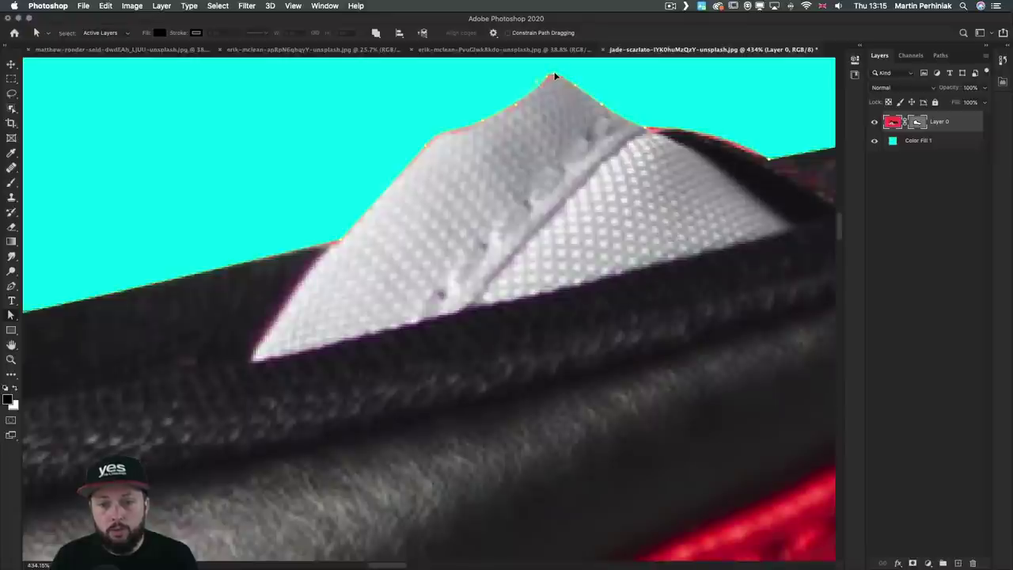
Nudge the anchor point at the tongue's peak slightly inward so the path follows the fabric edge
key(Down)
key(Down)
key(Left)
key(Up)
drag(402, 93, 501, 169)
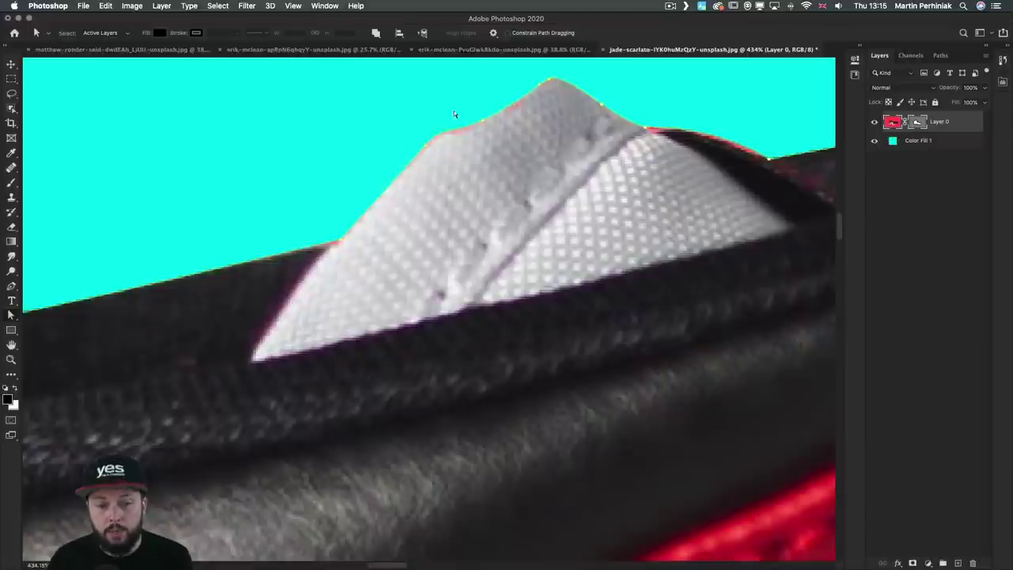
Fine-tune the anchor points along the tongue's rear edge in small nudges and hide the mask outline
drag(292, 100, 505, 260)
key(Down)
key(Up)
key(Up)
key(Left)
key(Up)
key(Down)
key(Down)
key(Down)
key(Down)
key(Down)
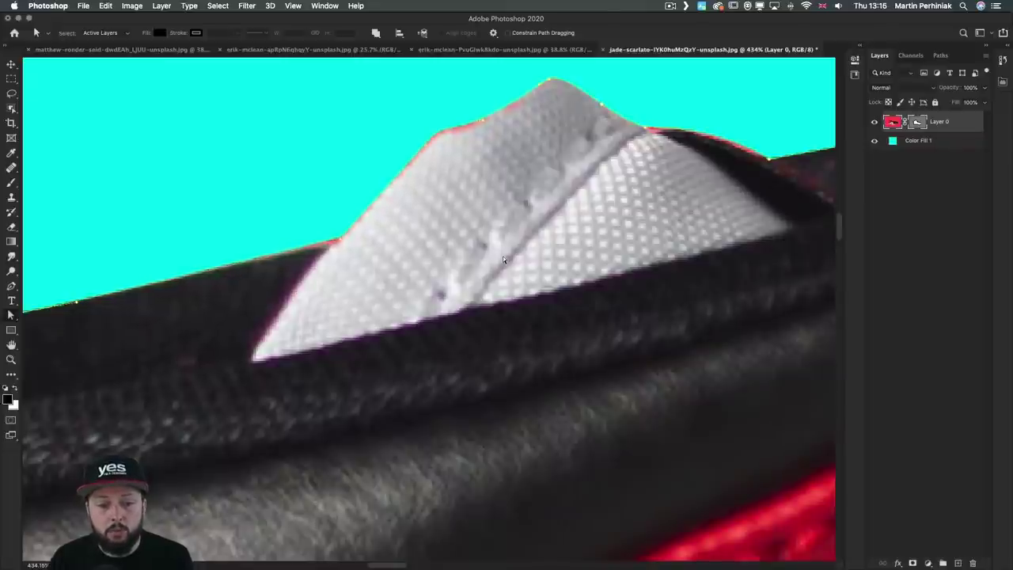
click(448, 109)
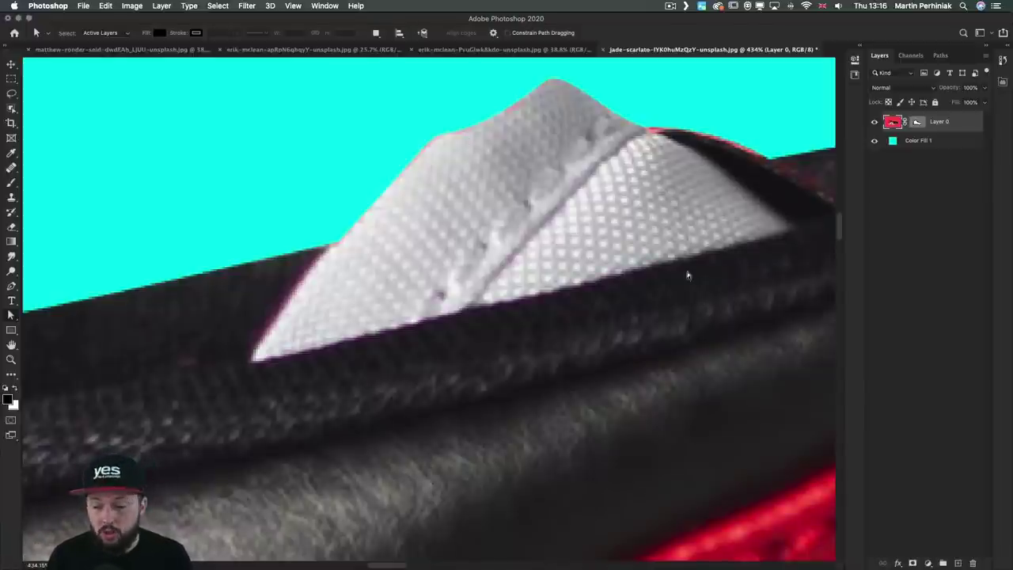
Add a new layer clipped to Layer 0 and sample the tongue's light grey as the Brush color
click(958, 563)
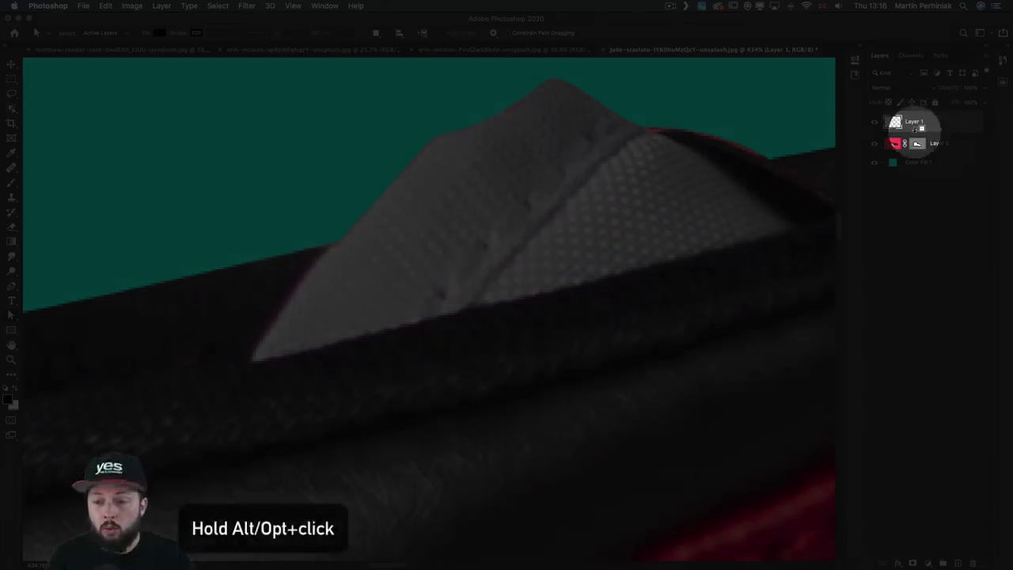
alt+click(914, 131)
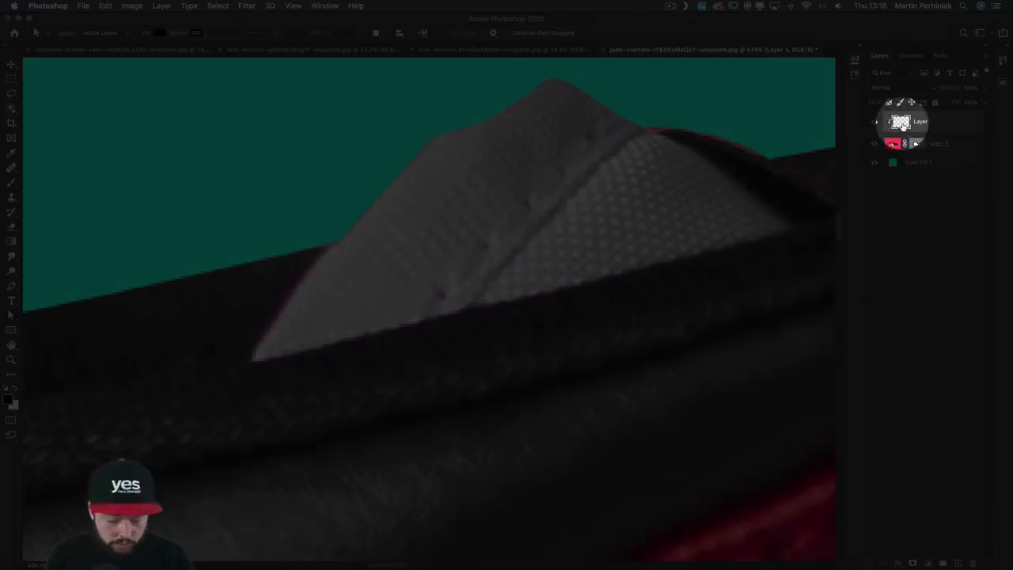
key(b)
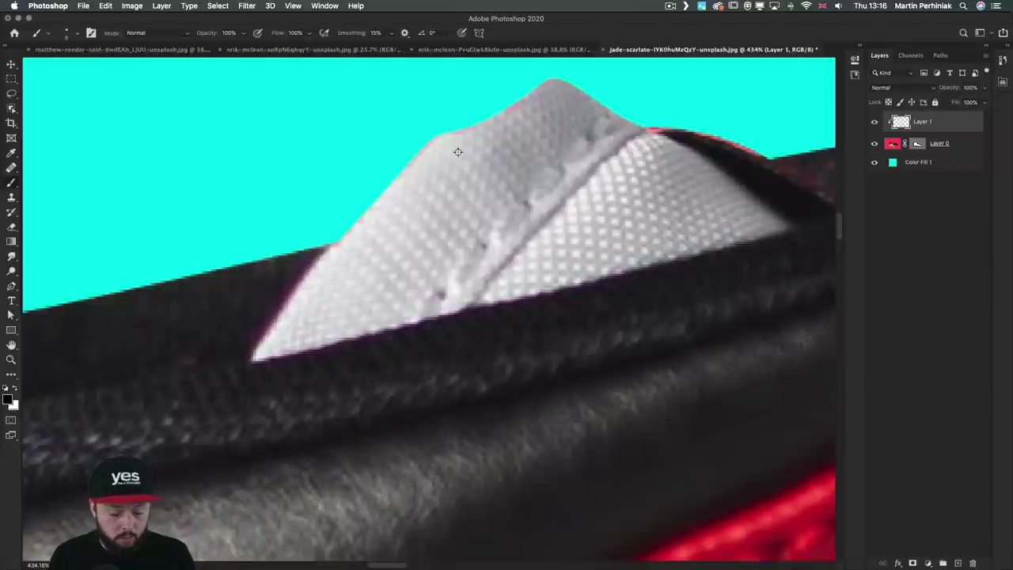
key(alt)
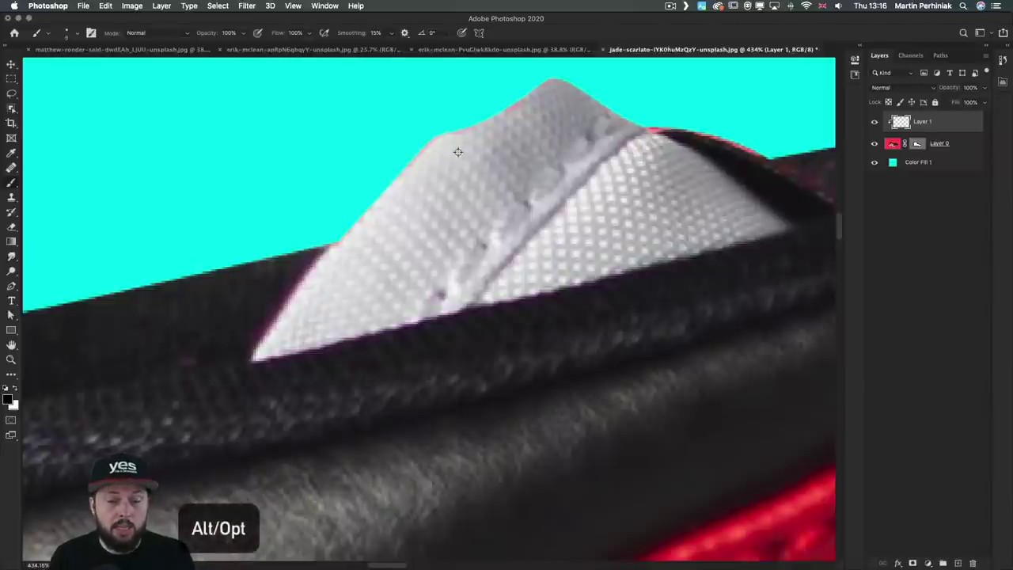
alt+click(457, 151)
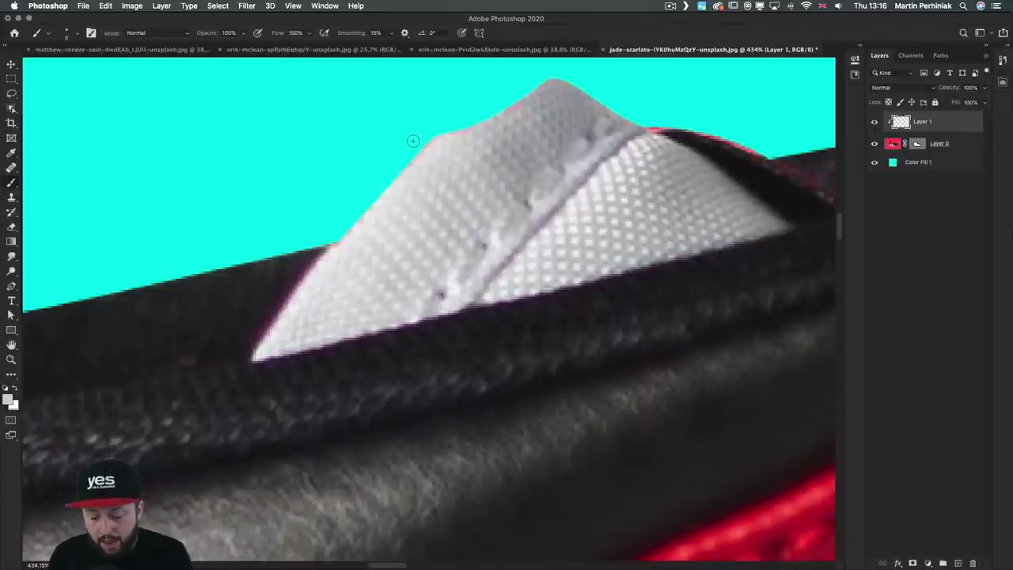
Set the brush to a size of 20 px with 0% hardness
key(bracketright)
key(bracketright)
key(bracketright)
key(bracketright)
key(bracketright)
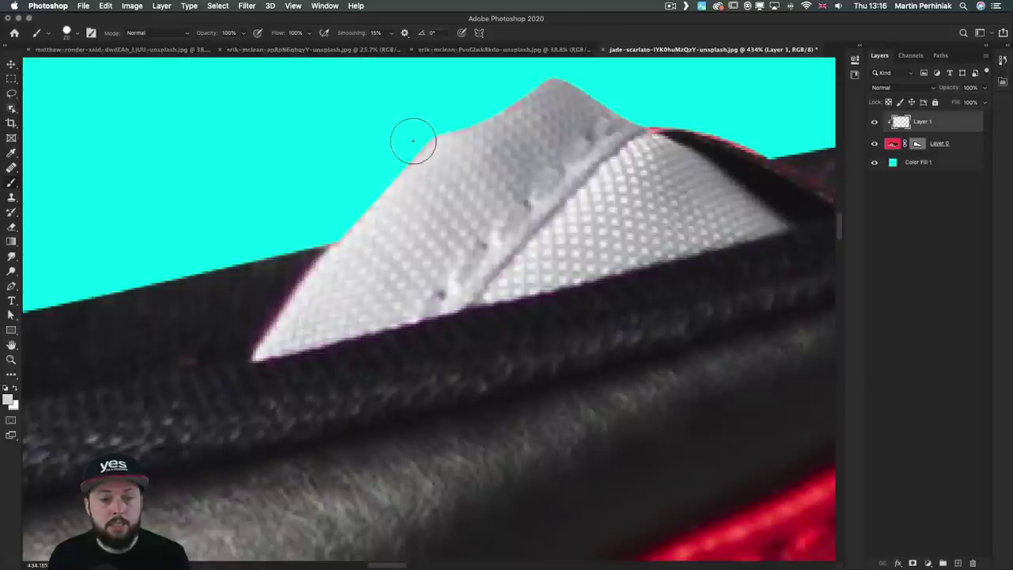
right_click(443, 165)
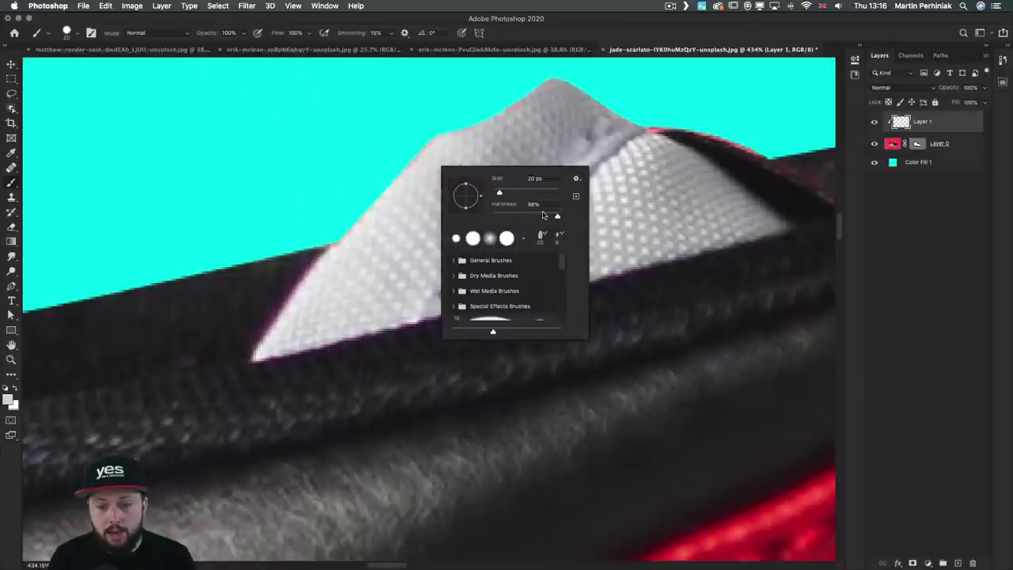
drag(520, 216, 482, 215)
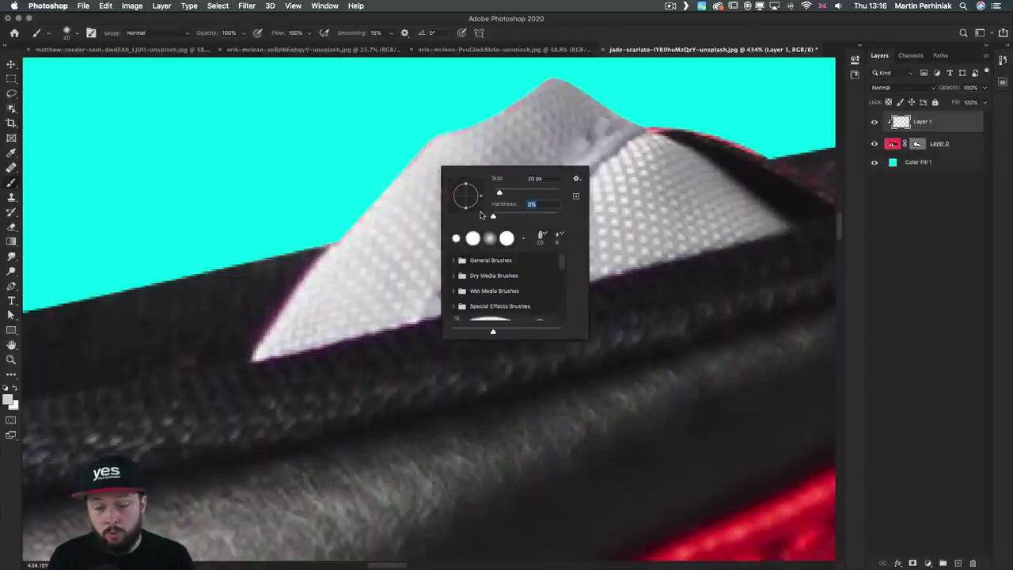
Paint light grey over the red fringe on the tongue's rear corner and upper edge, and set Layer 1's blend mode to Color
click(425, 133)
drag(418, 142, 410, 141)
drag(411, 140, 379, 165)
key(super+z)
drag(448, 121, 423, 133)
mouse_move(477, 109)
mouse_down()
mouse_move(456, 120)
mouse_move(510, 95)
mouse_up()
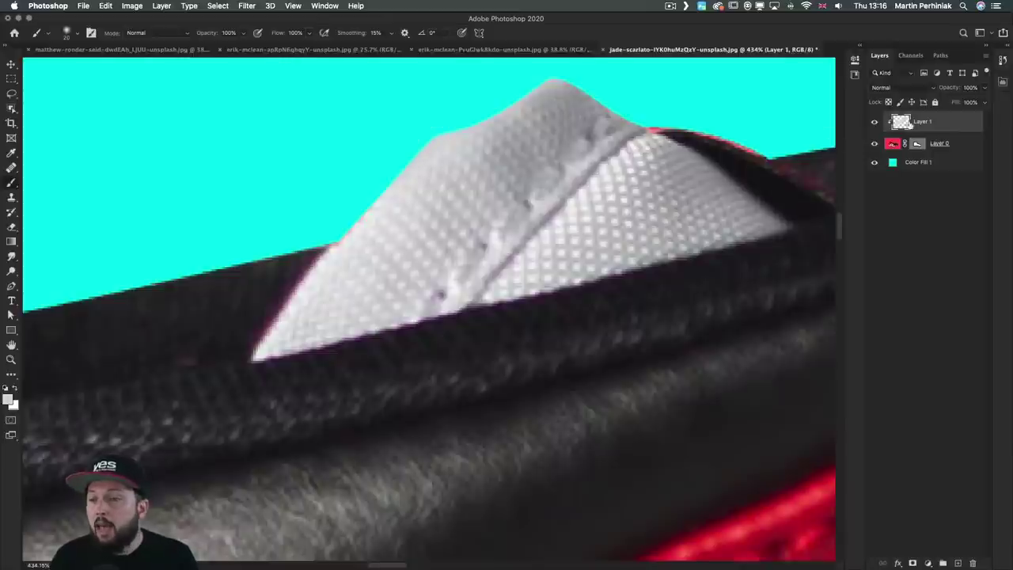
click(892, 88)
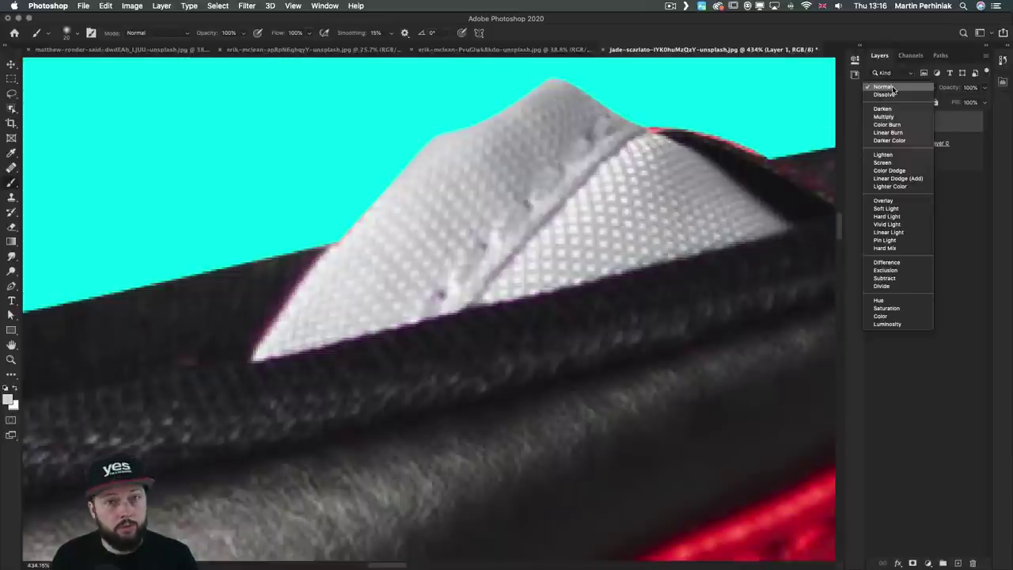
click(900, 319)
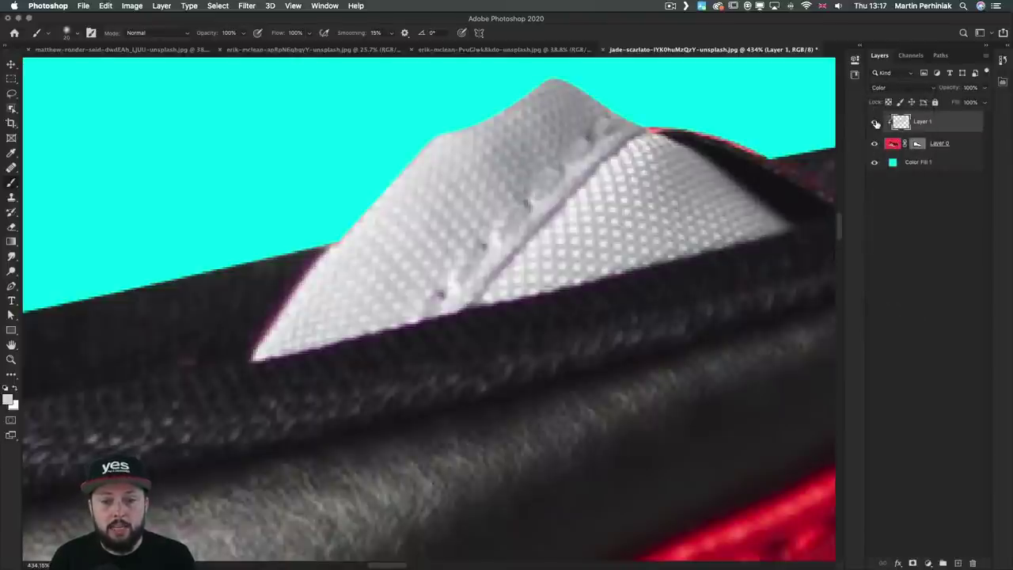
Paint over the remaining red fringe down the tongue's rear slope, and hide and show Layer 1 to compare
drag(356, 207, 344, 222)
drag(410, 144, 385, 192)
drag(385, 191, 440, 132)
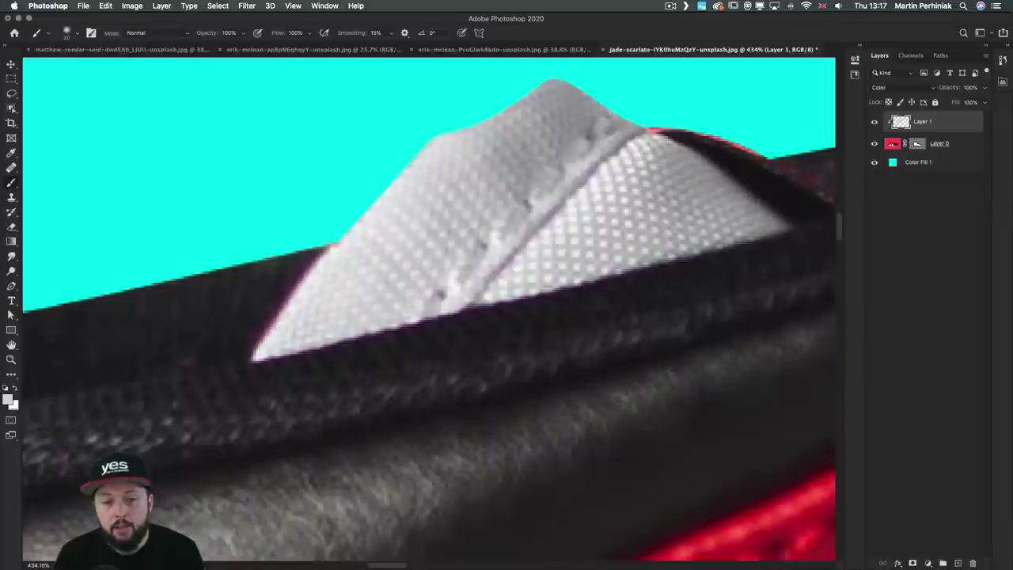
click(875, 124)
click(875, 123)
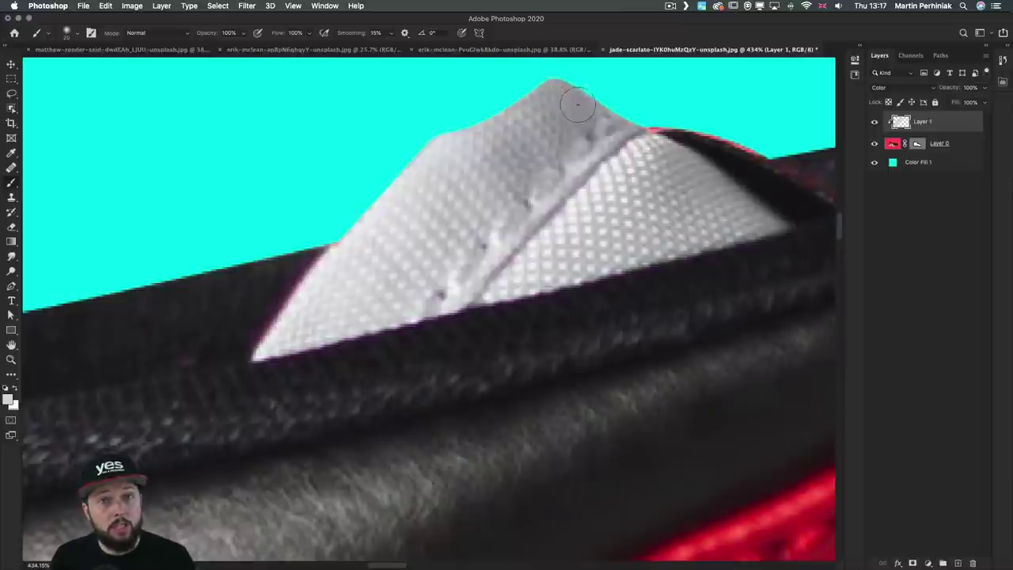
Reactivate Layer 0's vector mask and move the anchor point where the white tongue meets its black edge slightly inward
scroll(578, 123, right, 5)
click(918, 146)
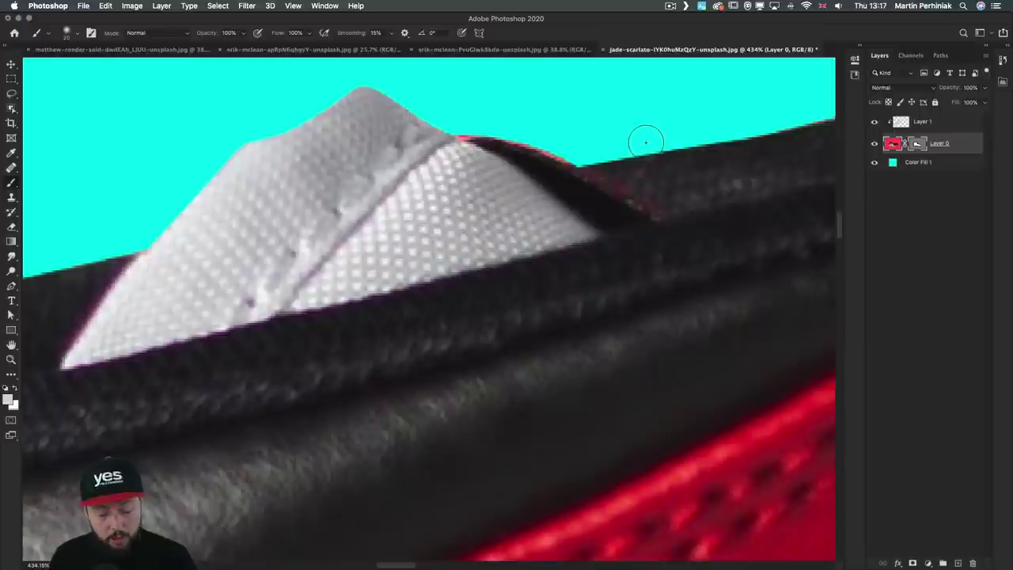
key(a)
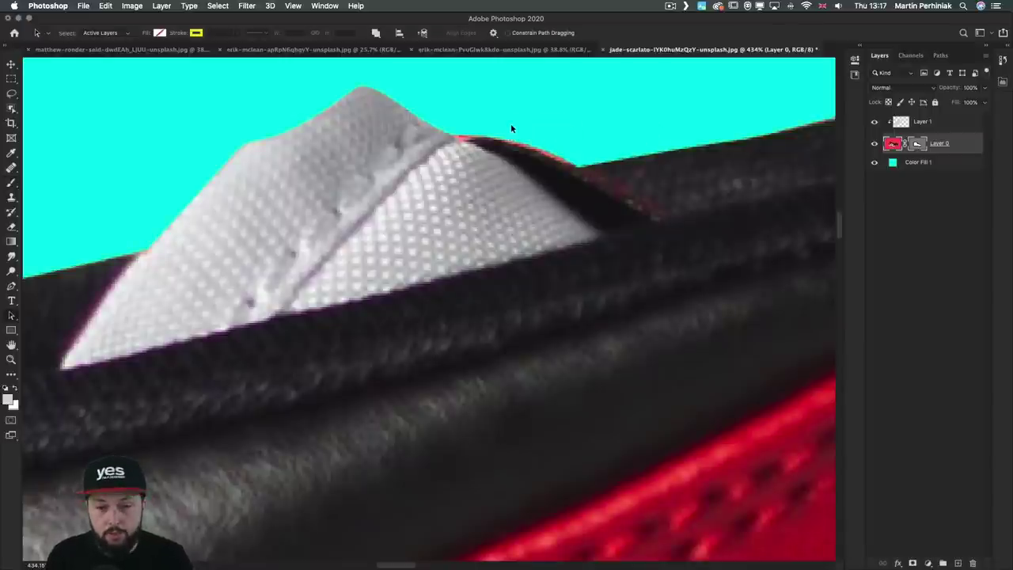
key(shift+a)
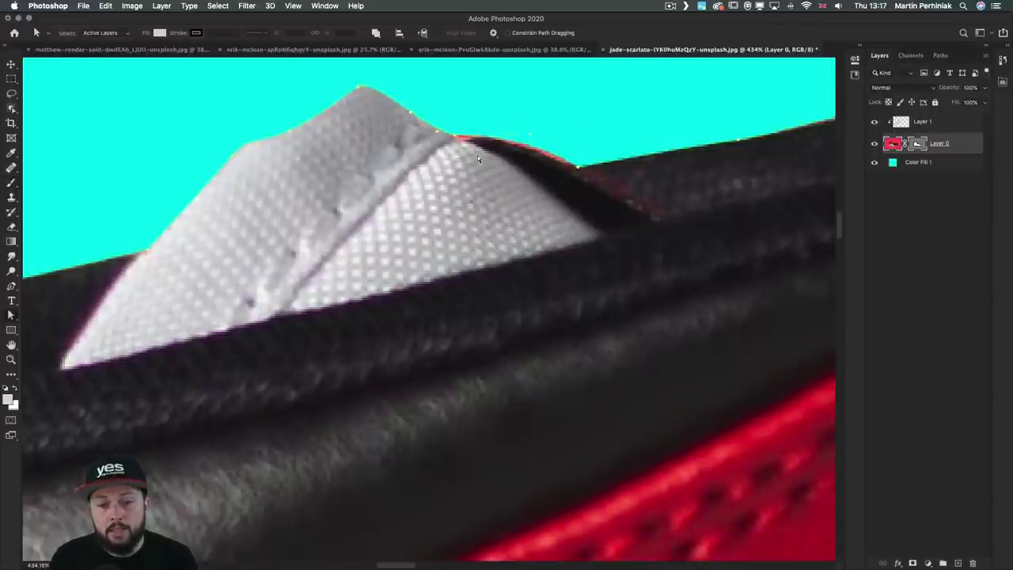
key(Down)
key(Down)
key(Right)
key(Right)
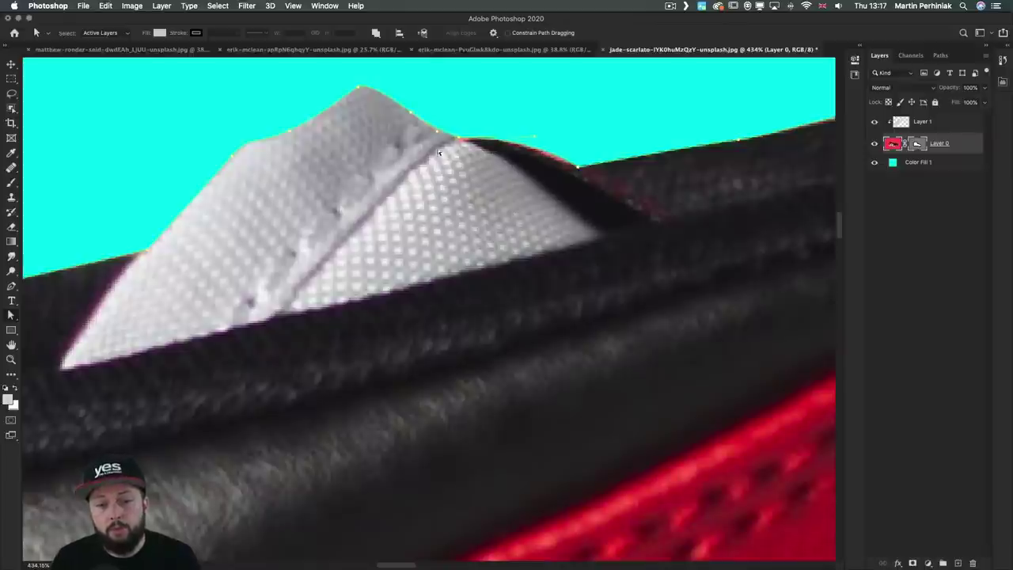
drag(459, 139, 462, 142)
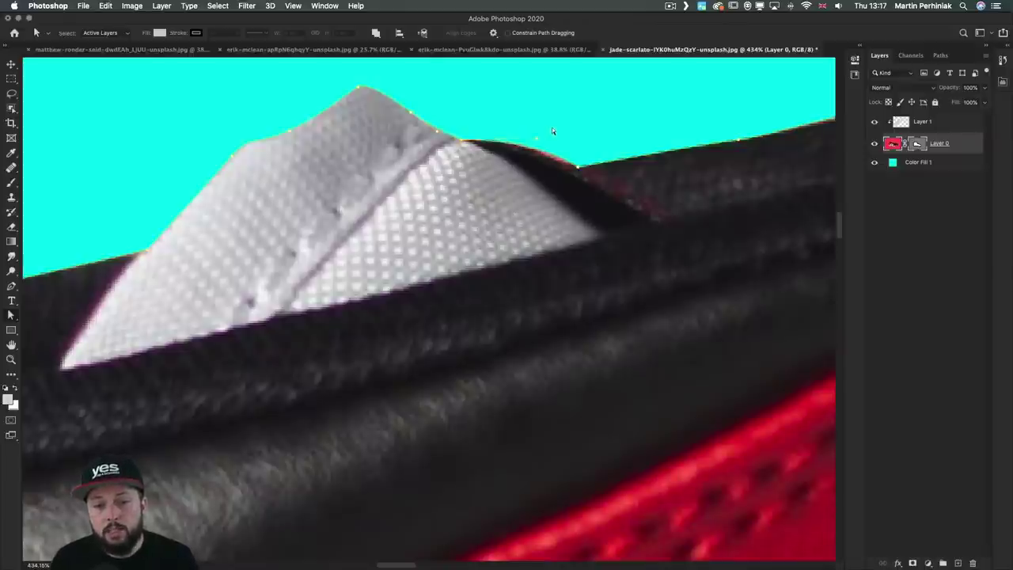
Reshape Layer 0's vector mask curve along the tongue's black edge and nudge the anchor at its junction with the collar inward
drag(538, 138, 508, 134)
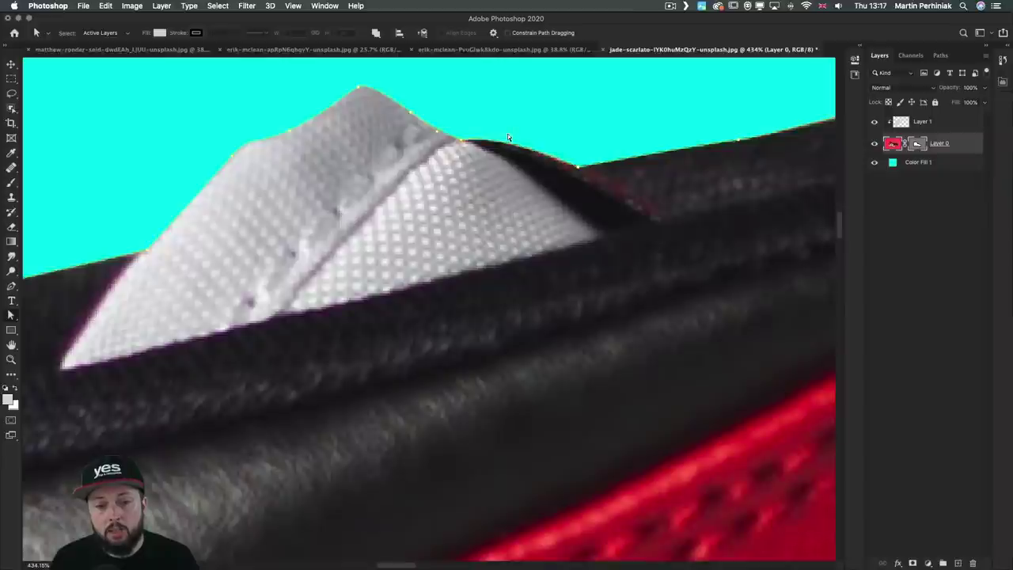
drag(578, 167, 576, 170)
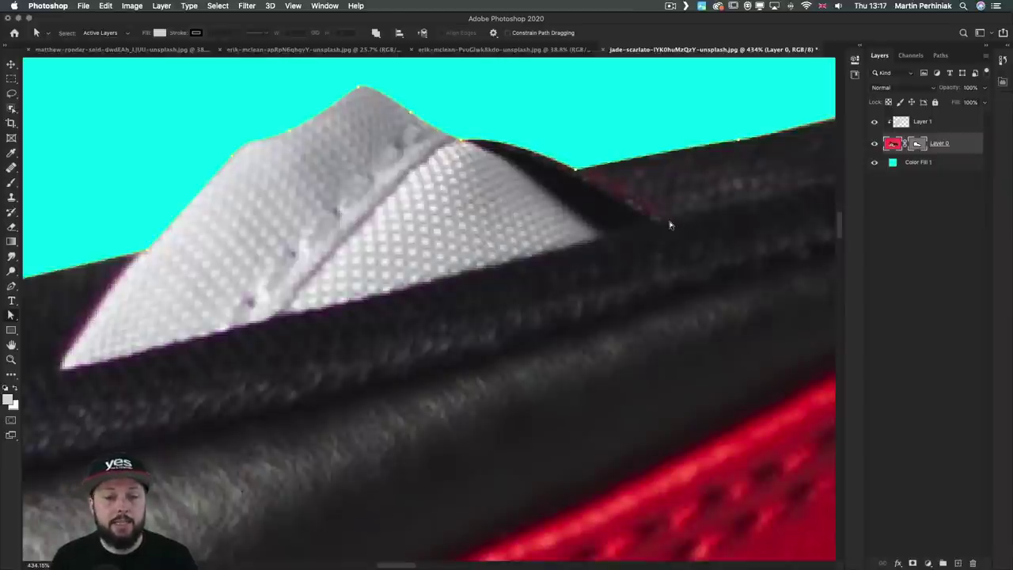
key(super+0)
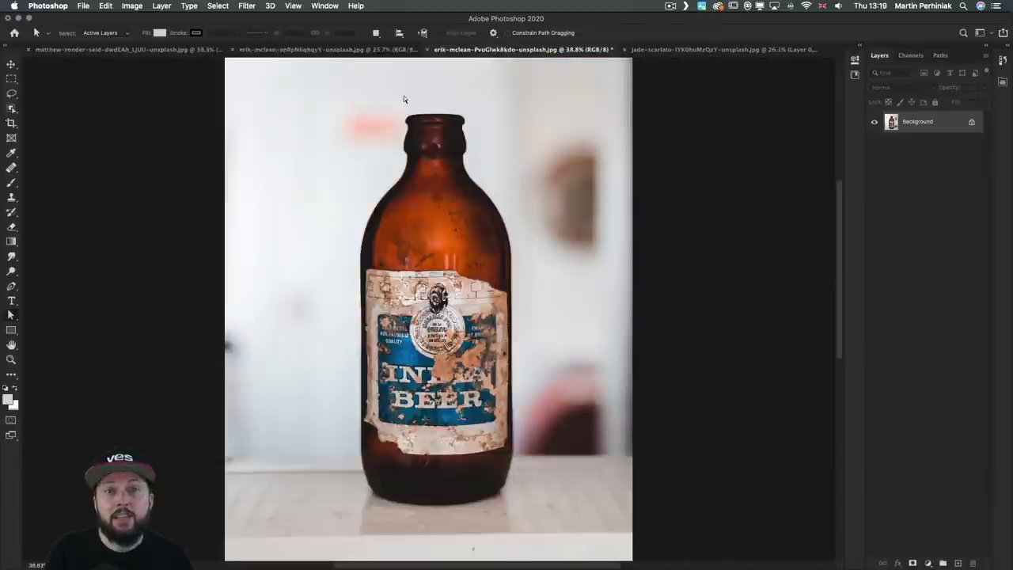
Switch to the beer bottle photo and activate the Curvature Pen tool for tracing the bottle
super+drag(412, 126, 444, 124)
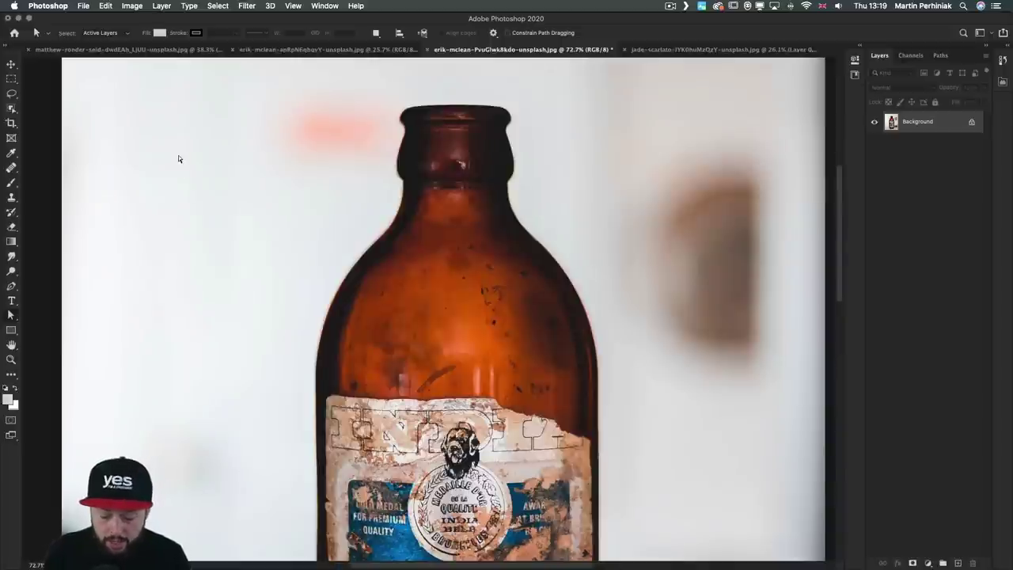
key(p)
right_click(13, 286)
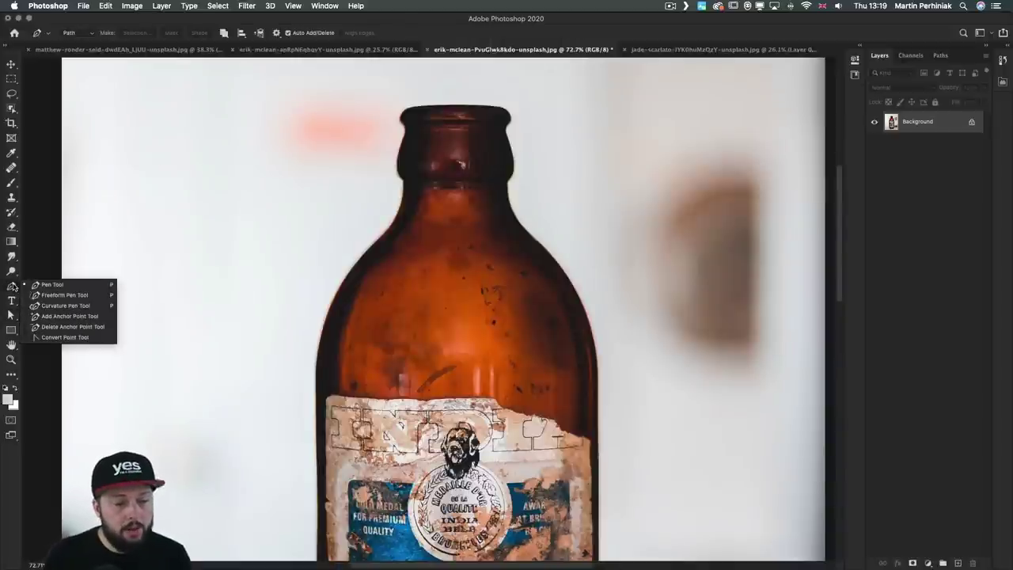
click(64, 306)
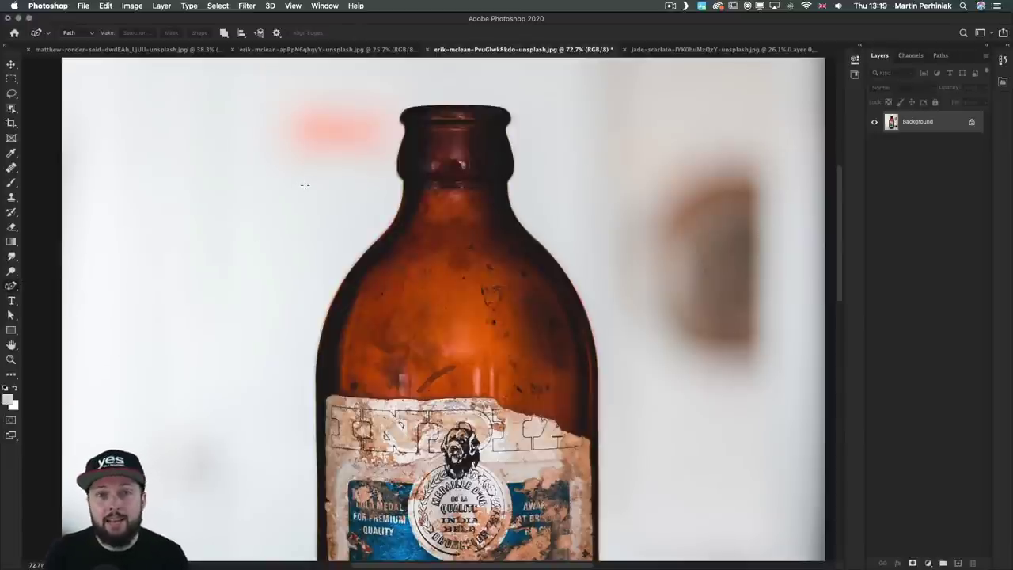
Draw a wavy seven-point practice path on the background beside the bottle's neck and delete it
click(366, 140)
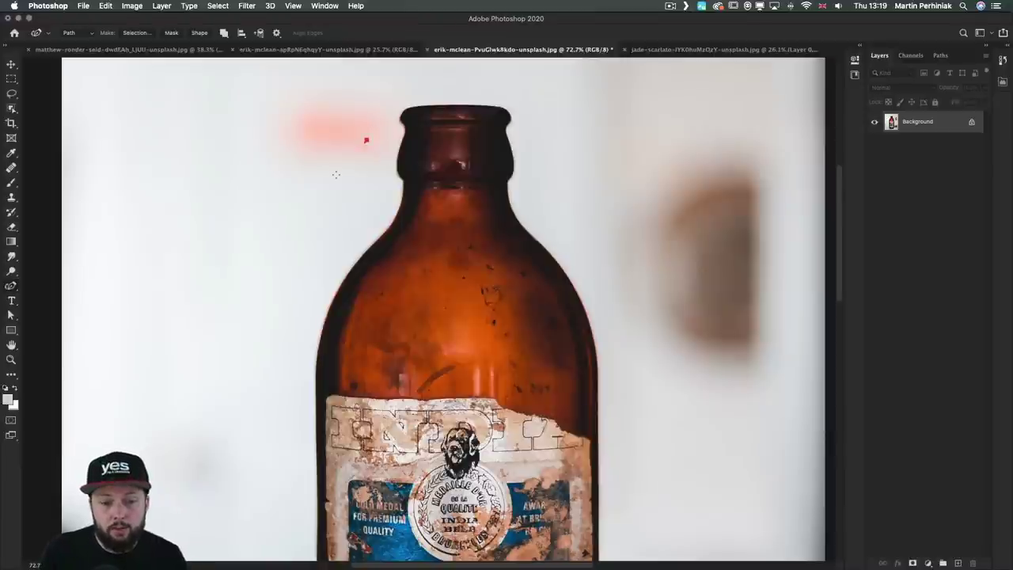
click(332, 168)
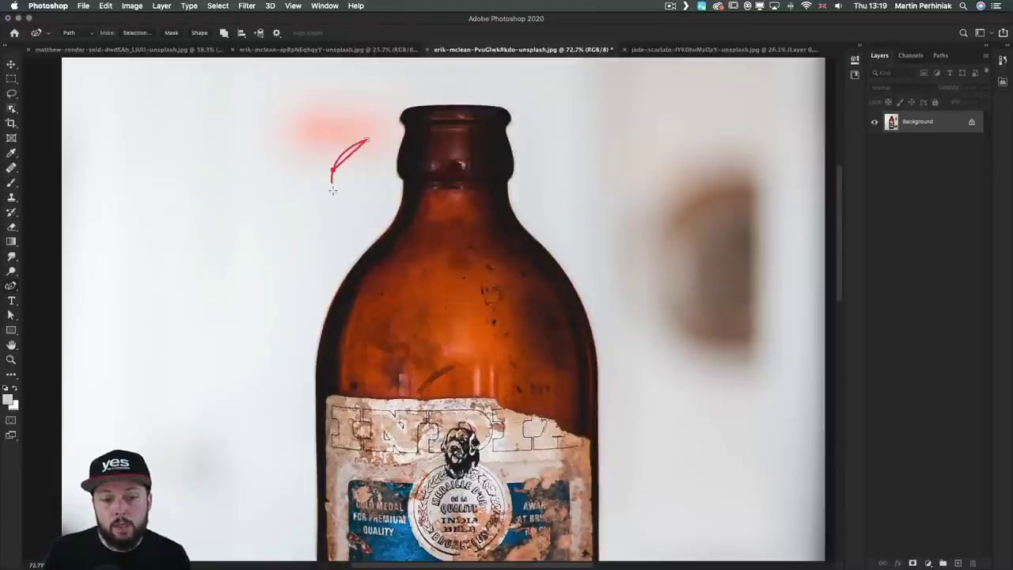
click(335, 208)
click(302, 226)
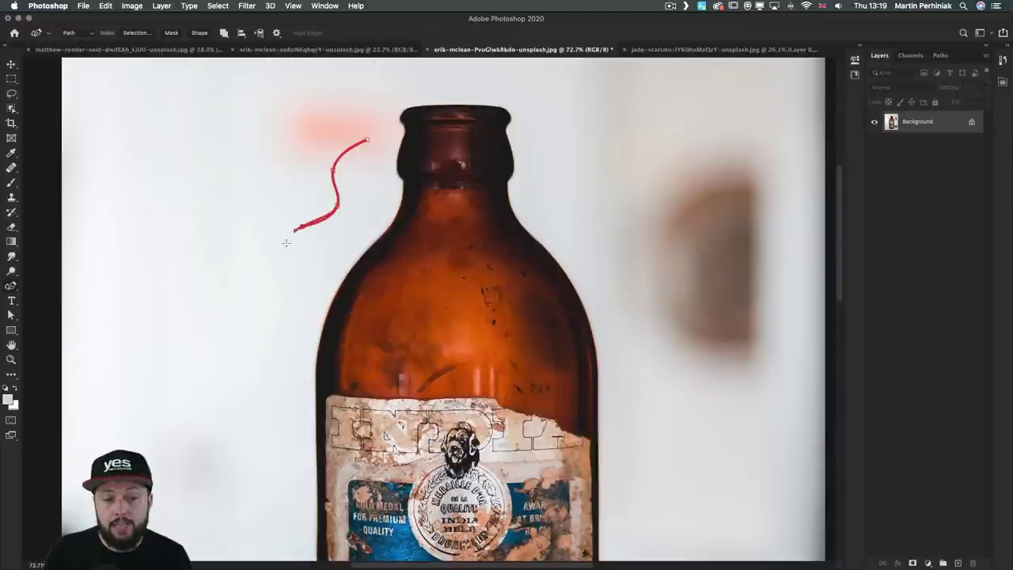
click(287, 258)
click(309, 290)
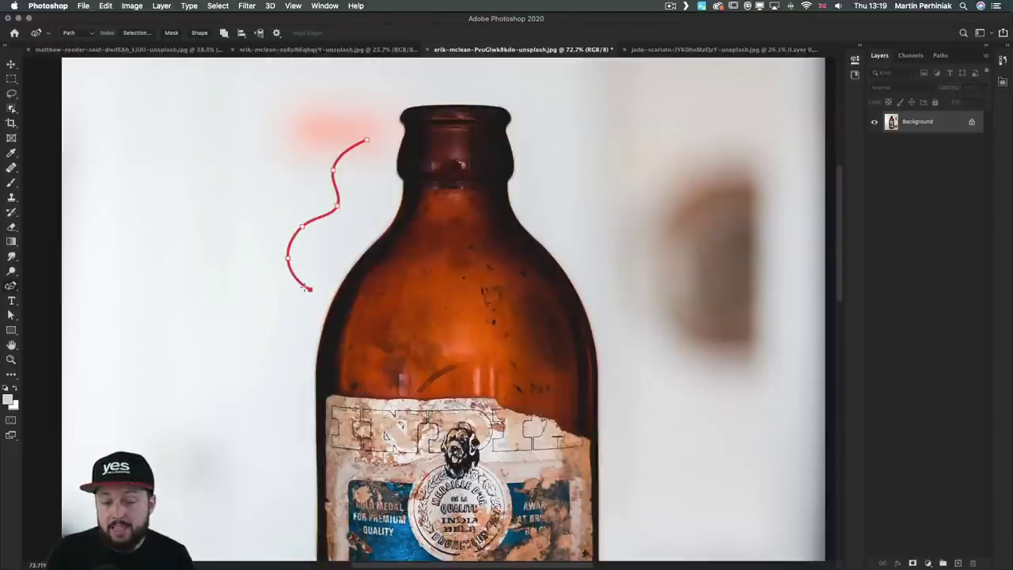
click(286, 319)
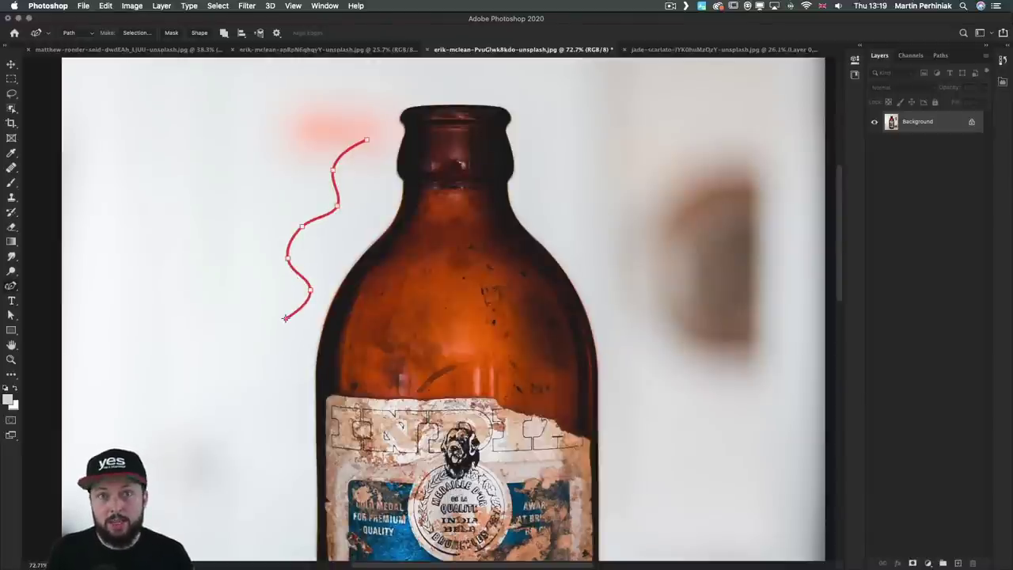
key(BackSpace)
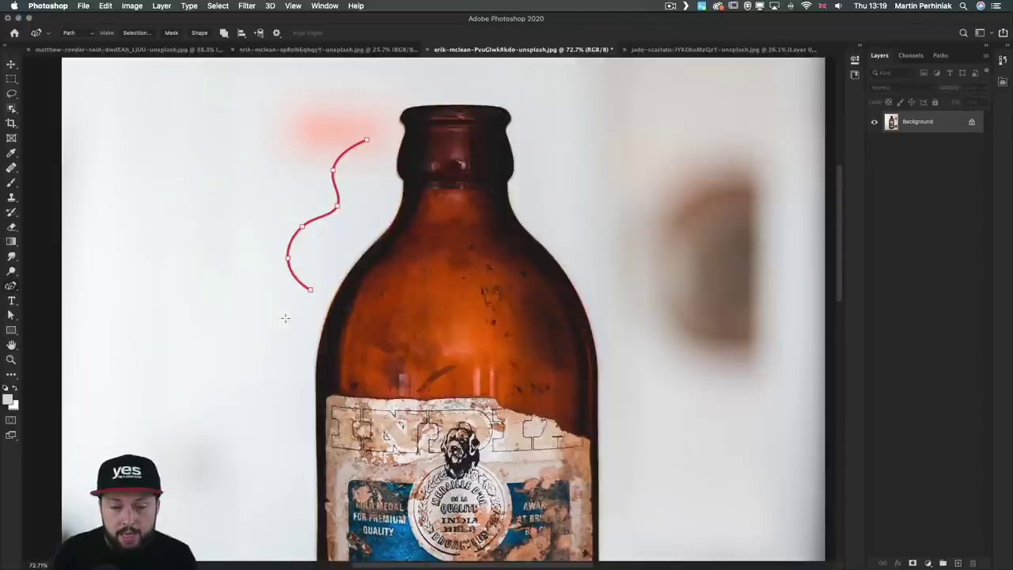
key(BackSpace)
Start a curved path at the left end of the bottle's lip and trace down the neck to the upper shoulder
scroll(418, 112, up, 5)
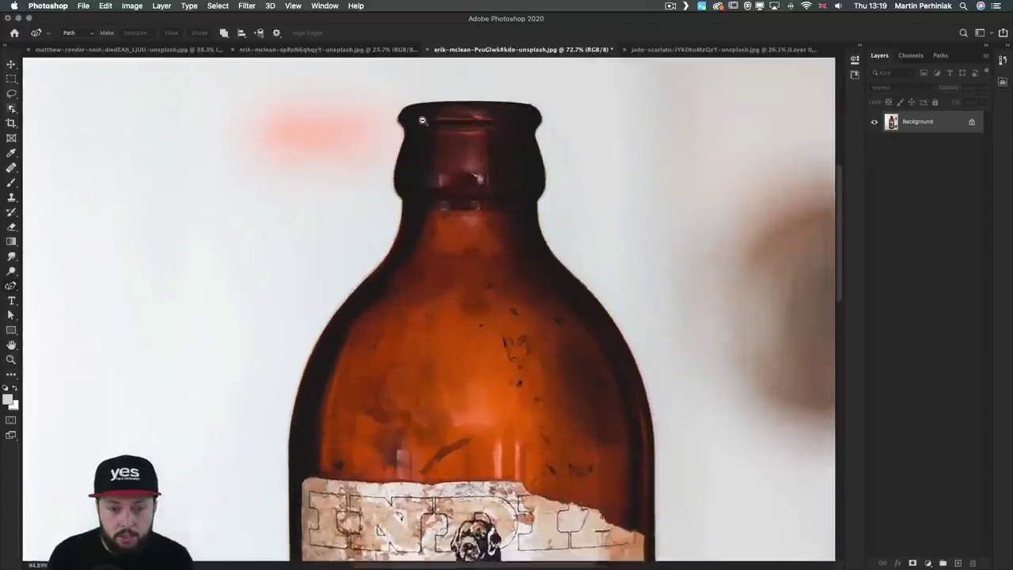
click(388, 146)
click(398, 160)
click(385, 212)
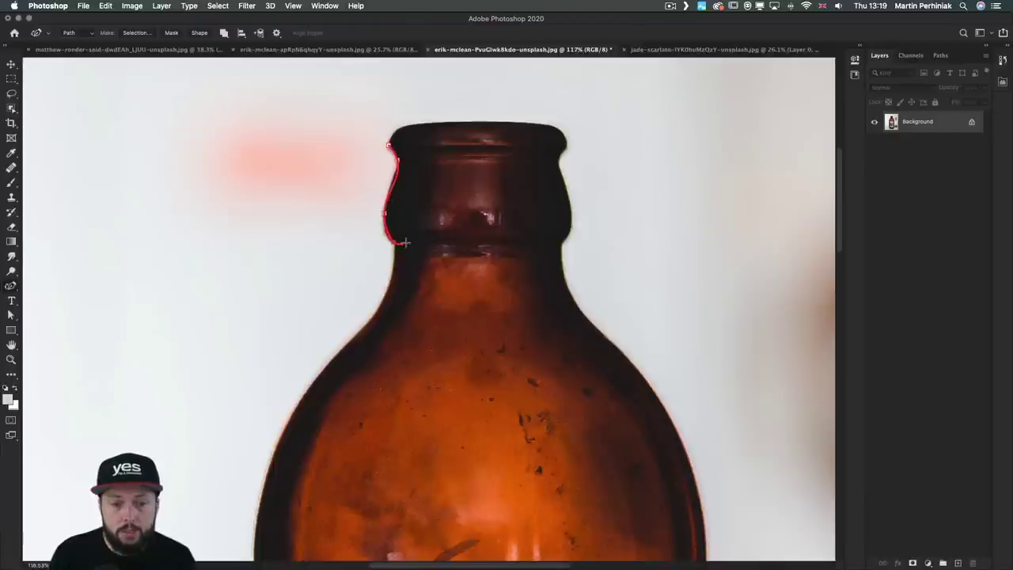
click(395, 252)
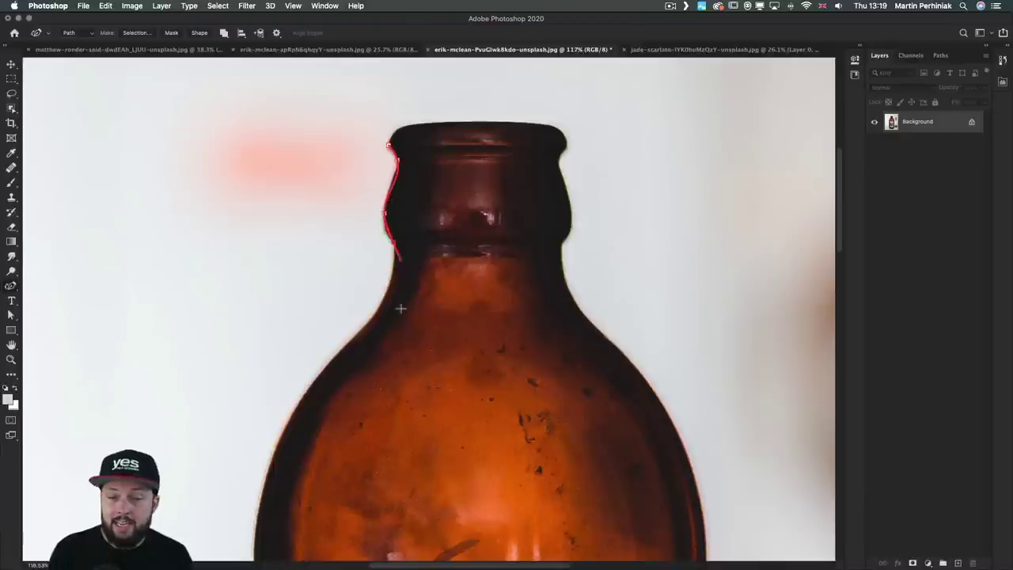
click(357, 334)
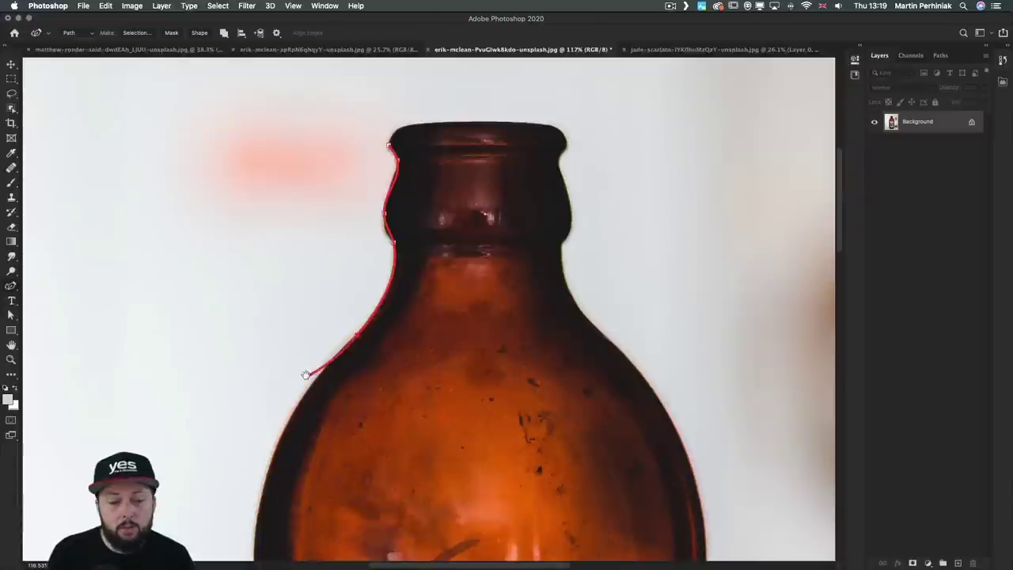
Continue the path around the left shoulder and down the bottle's straight side past the label
scroll(309, 299, down, 3)
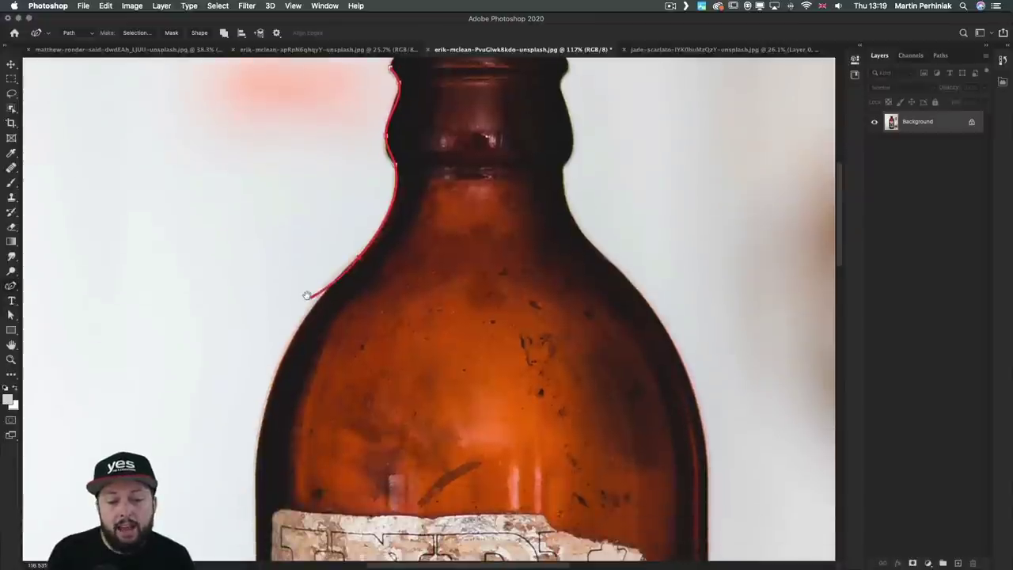
click(270, 390)
drag(260, 495, 266, 350)
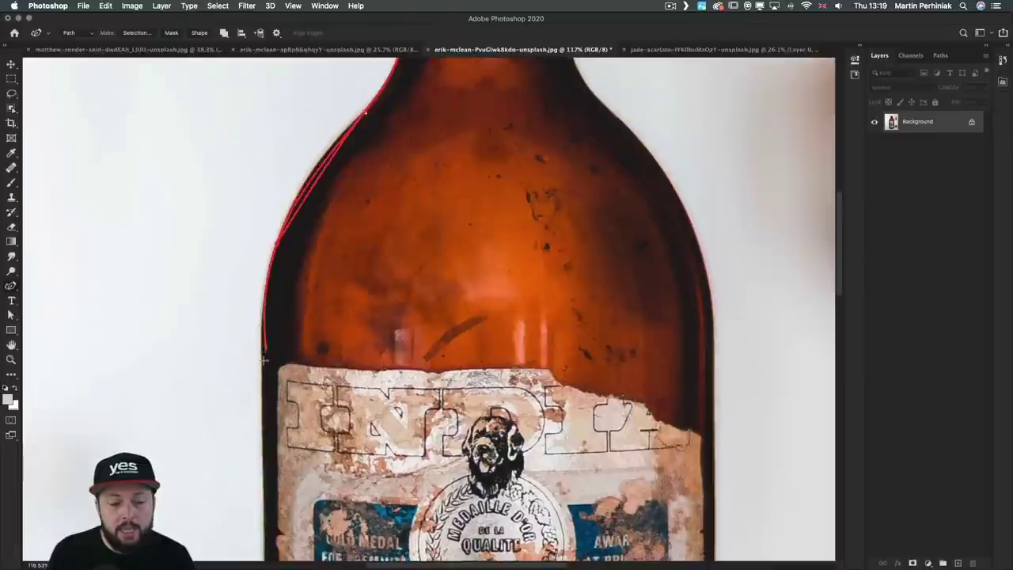
click(263, 378)
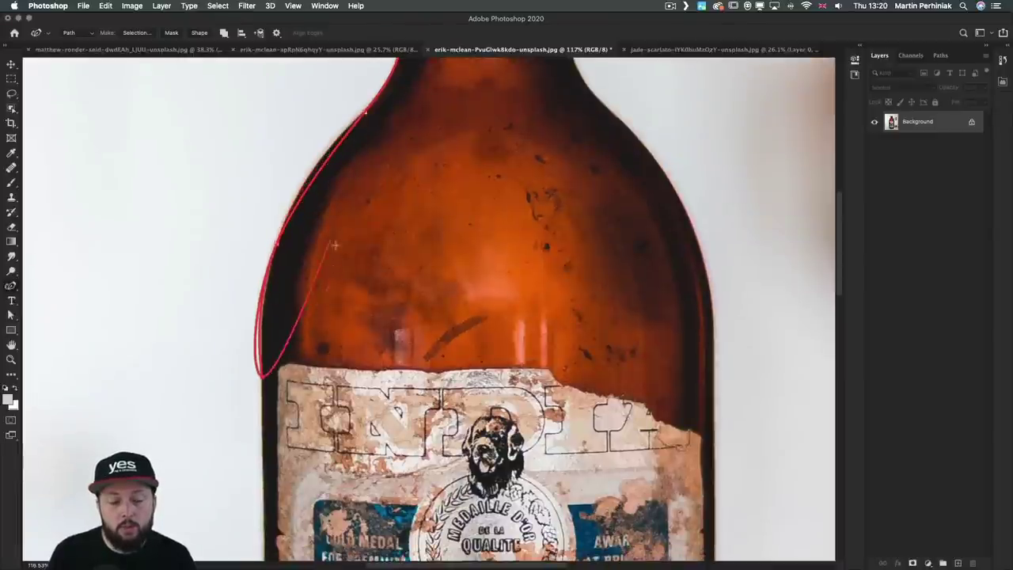
drag(271, 502, 274, 227)
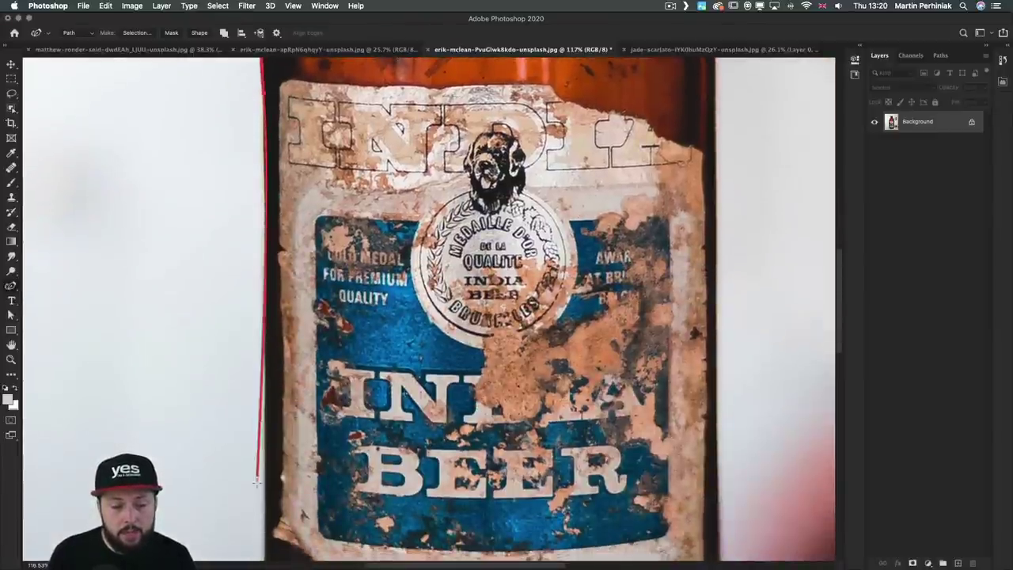
drag(257, 488, 264, 239)
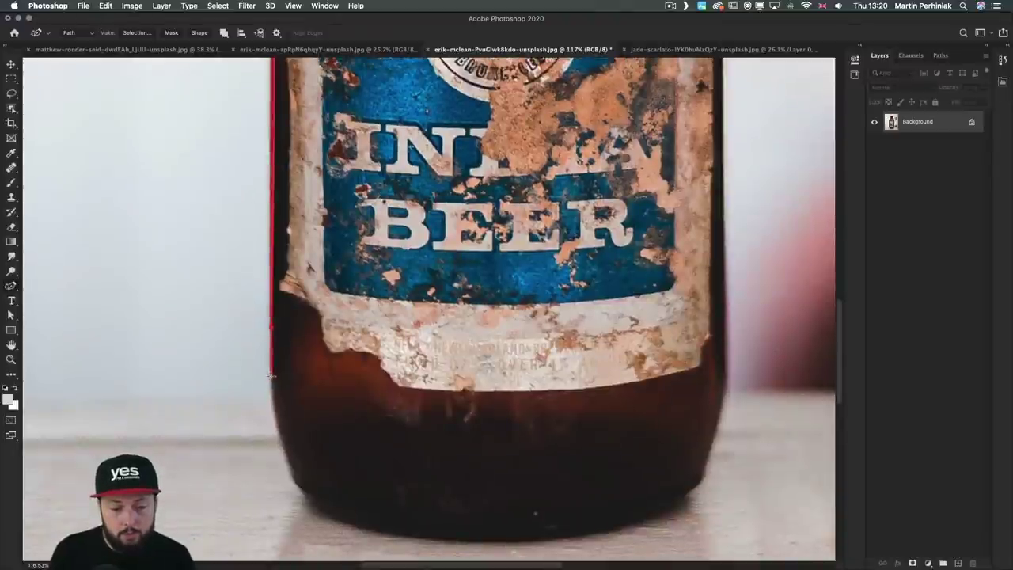
Trace the path around the bottle's lower left corner and along the base to about its middle
click(272, 326)
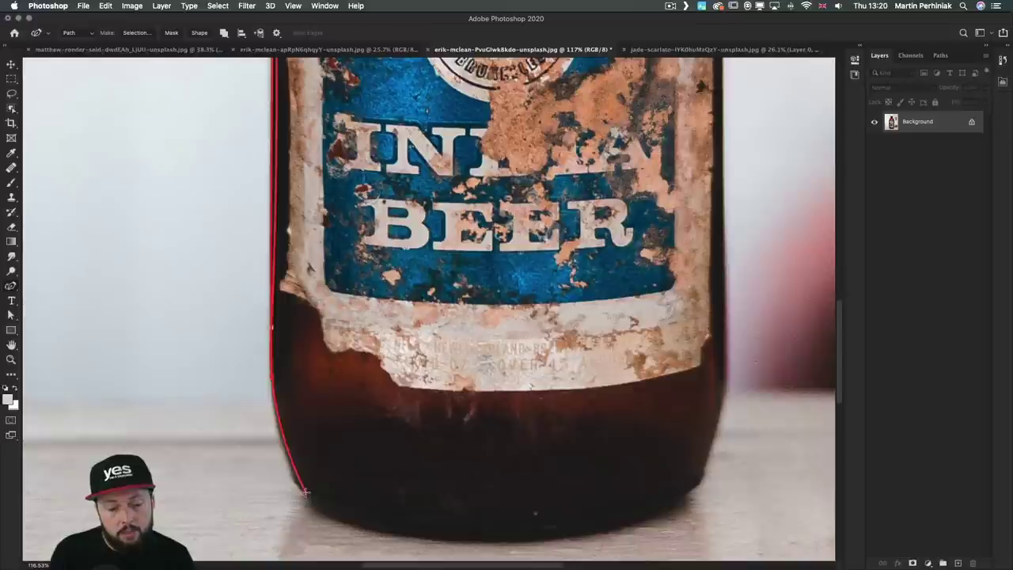
click(400, 527)
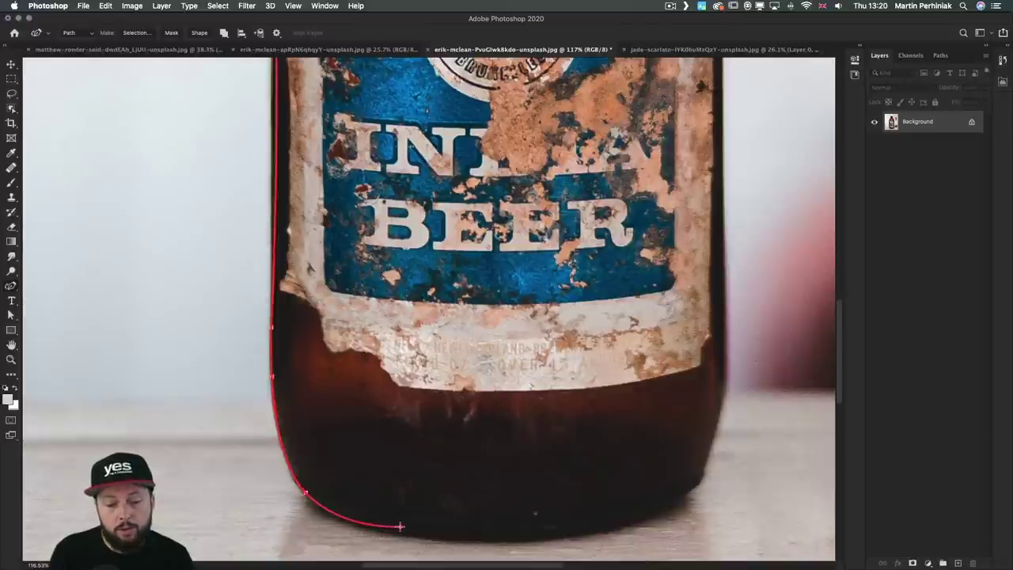
click(511, 528)
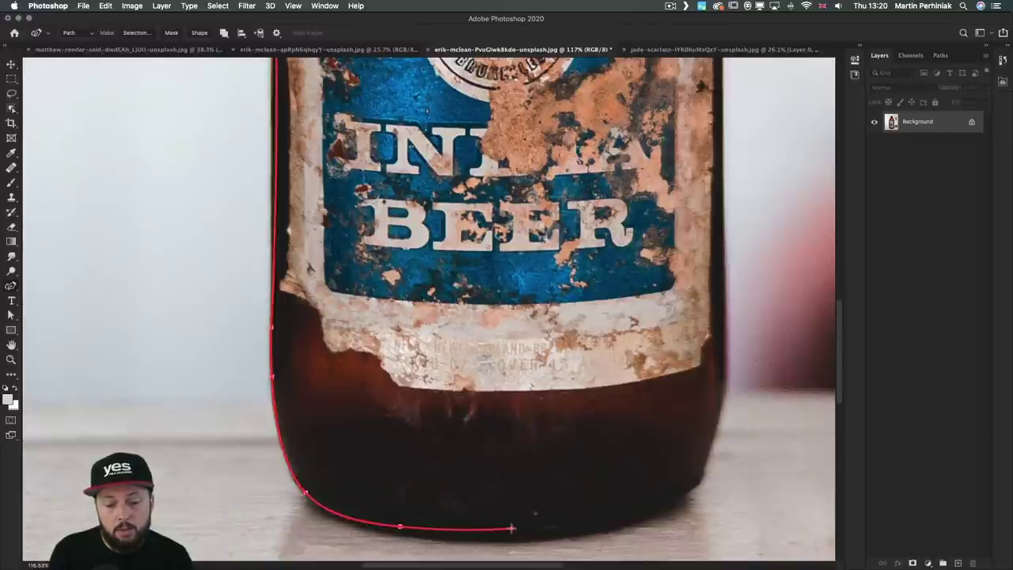
Reposition the two path anchors on the left shoulder to follow the glass, and add another anchor between them
key(super+0)
drag(363, 165, 396, 170)
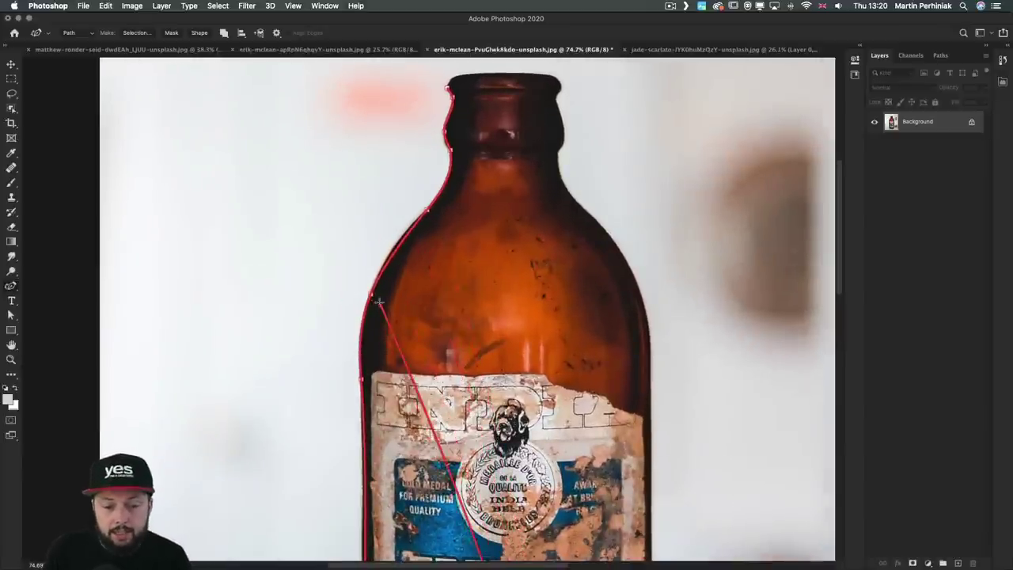
mouse_move(369, 294)
mouse_down()
mouse_move(383, 268)
mouse_move(375, 283)
mouse_up()
drag(425, 209, 426, 208)
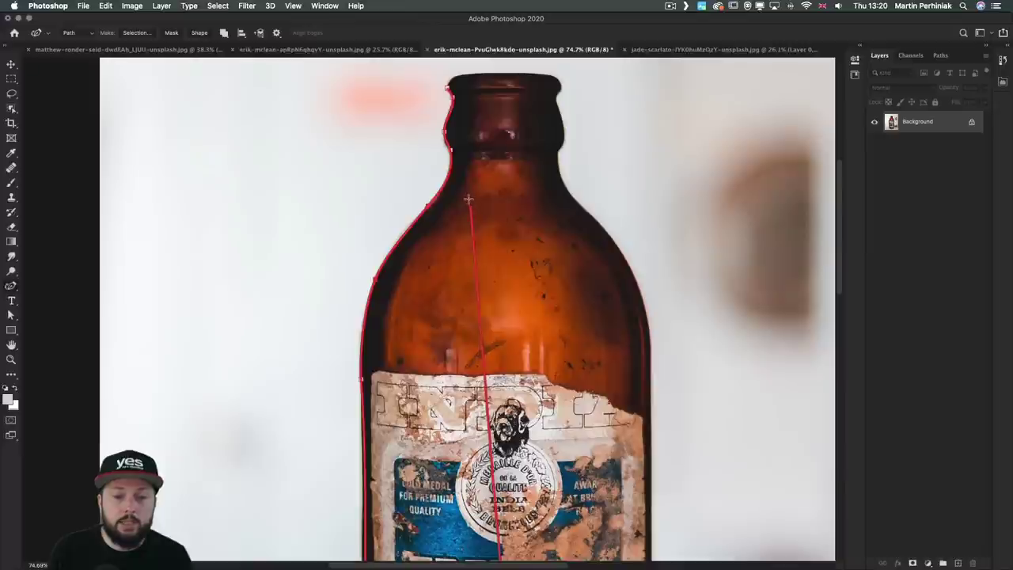
click(402, 244)
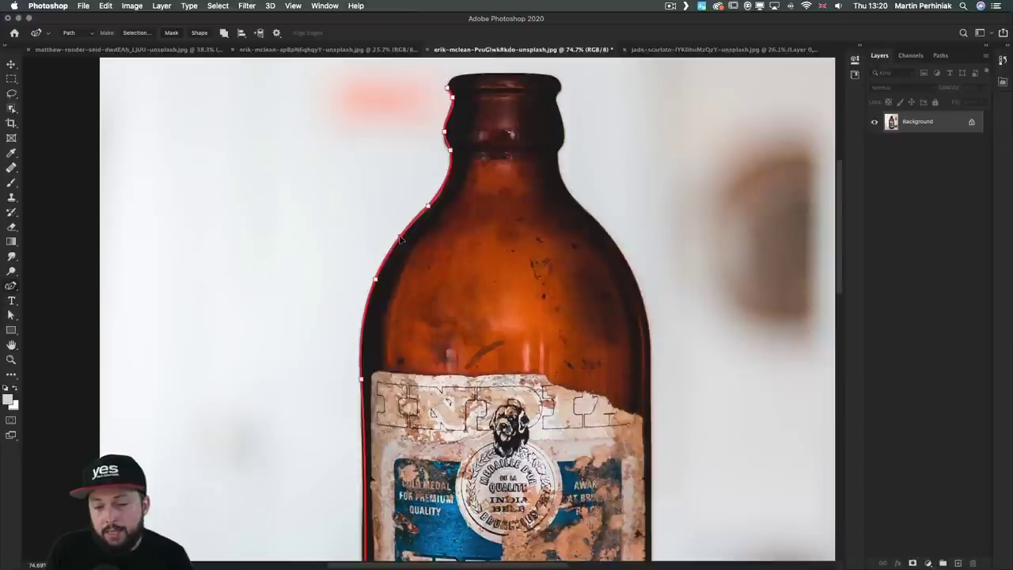
Adjust the path anchors along the left edge of the bottle's neck ring and add one just below the lip
scroll(455, 133, up, 4)
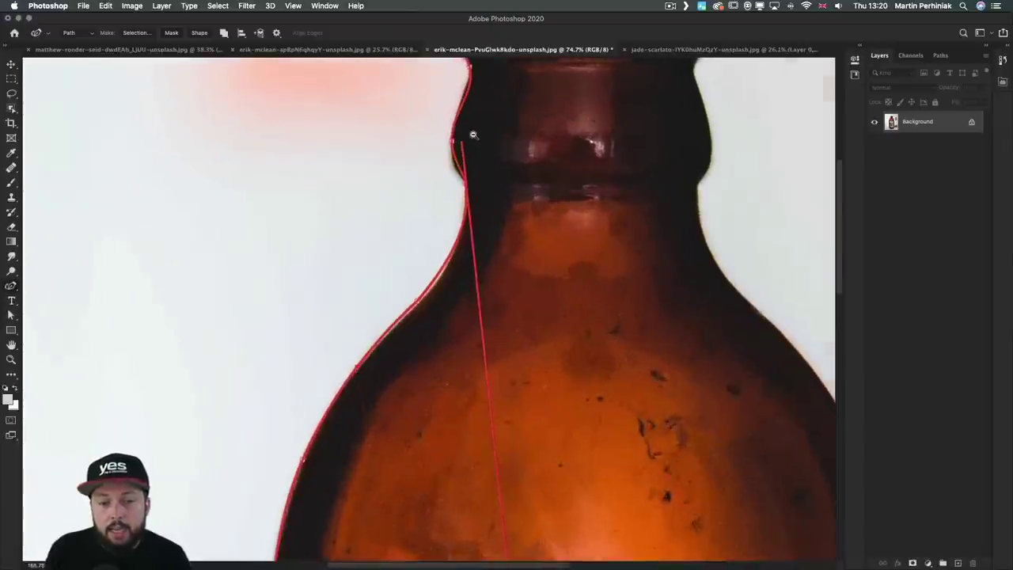
drag(454, 139, 455, 158)
drag(482, 122, 481, 163)
click(462, 143)
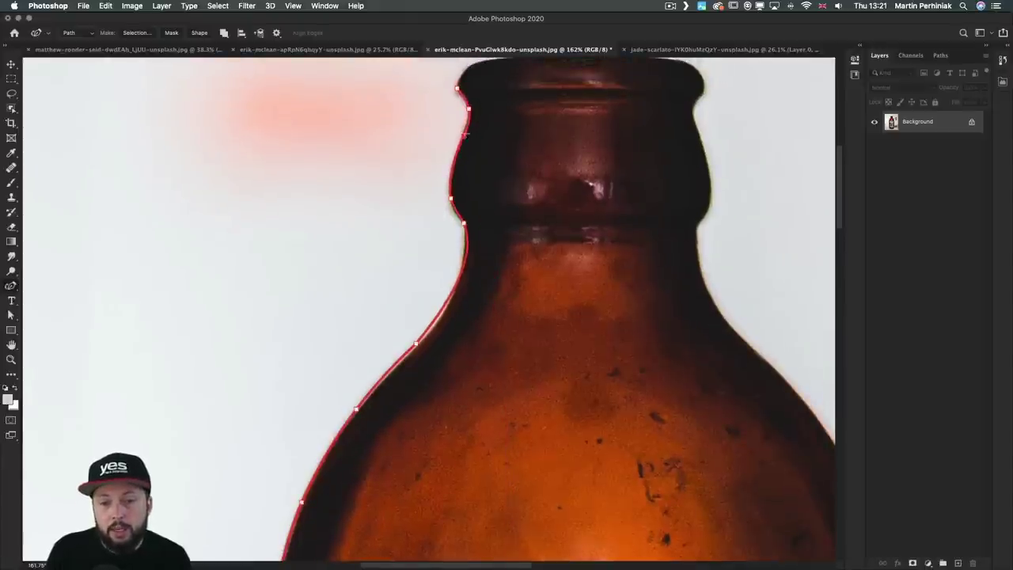
drag(468, 110, 468, 111)
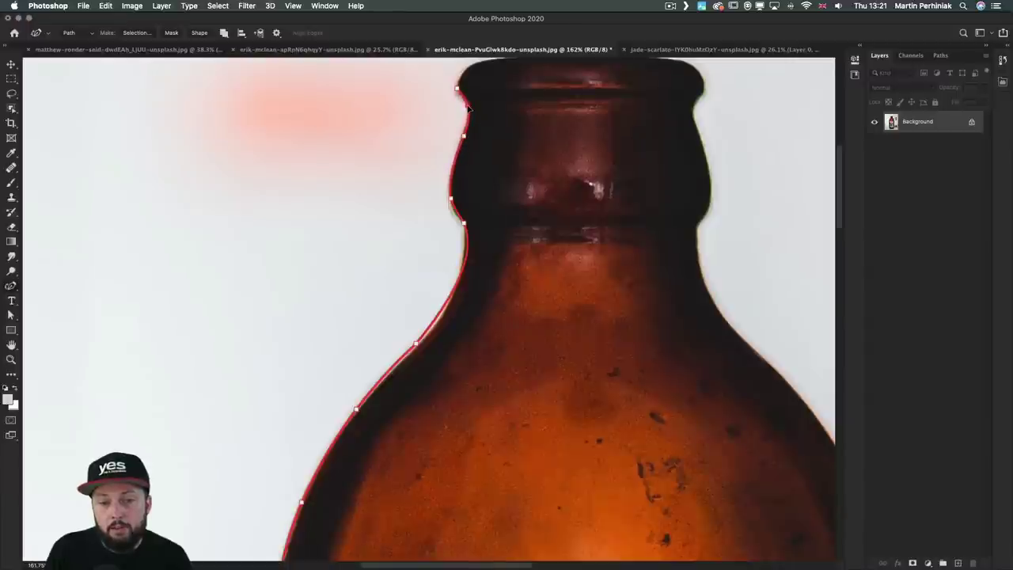
Toggle the anchor at the neck ring's widest point between corner and smooth, and nudge it slightly upward
double_click(450, 198)
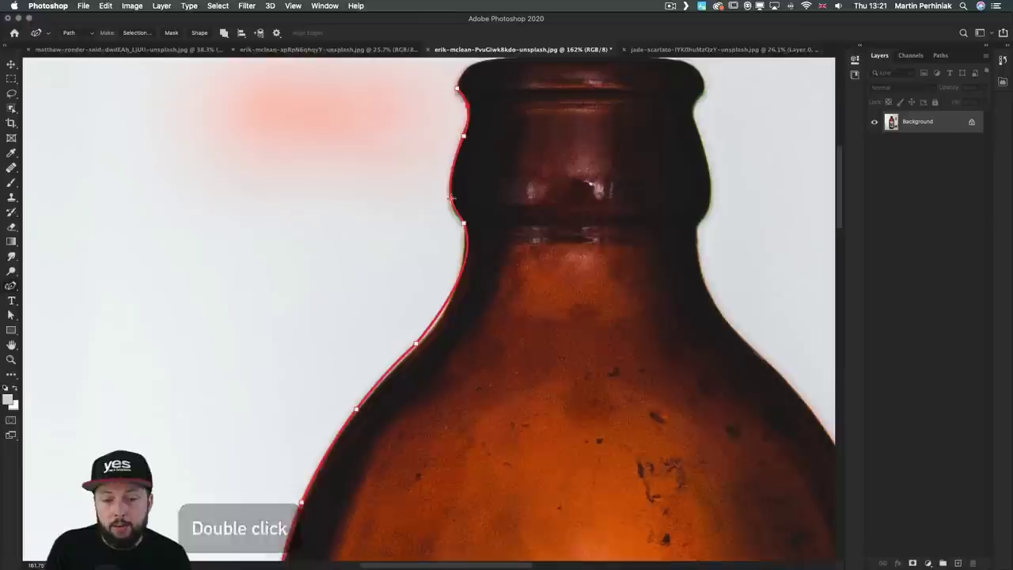
mouse_move(451, 198)
mouse_down()
mouse_move(430, 200)
mouse_move(451, 198)
mouse_up()
double_click(438, 196)
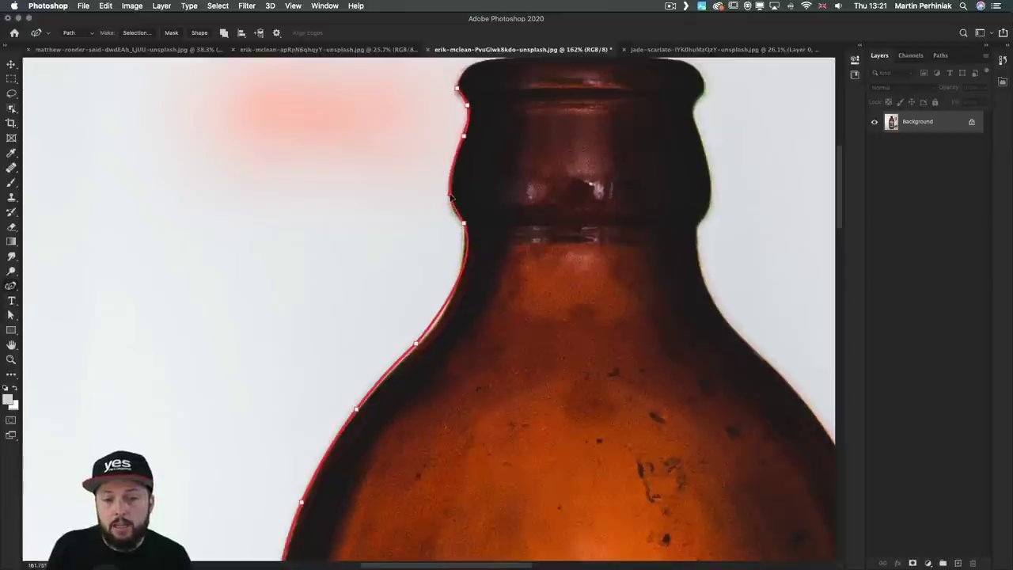
Convert the anchor just beneath the neck ring to a corner and add an anchor to bend the segment down to the left shoulder
click(464, 223)
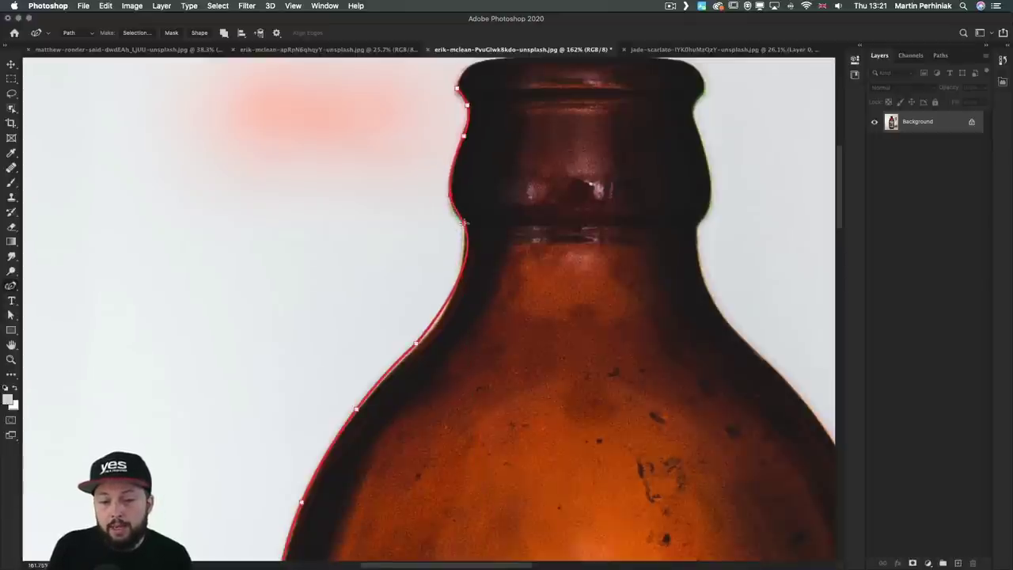
drag(464, 224, 476, 416)
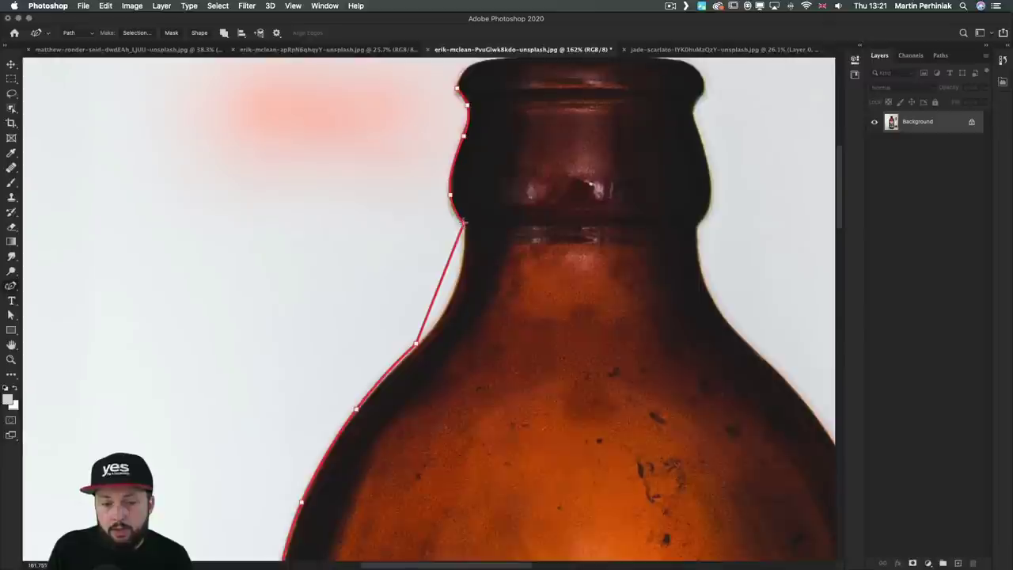
click(441, 273)
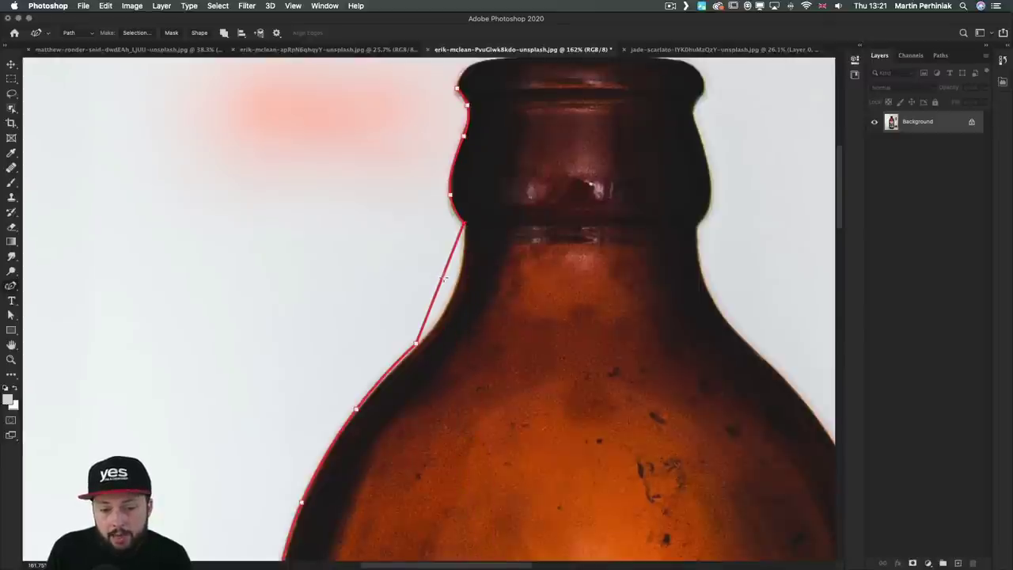
drag(440, 279, 451, 291)
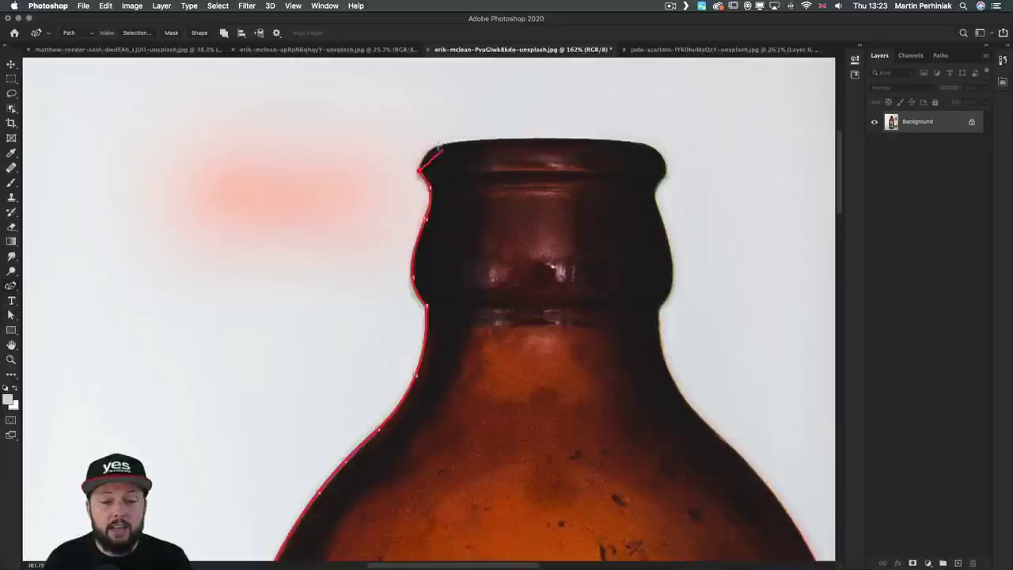
Extend the path around the lip's left corner to the middle of the rim and reshape the top segment to follow the glass
click(440, 144)
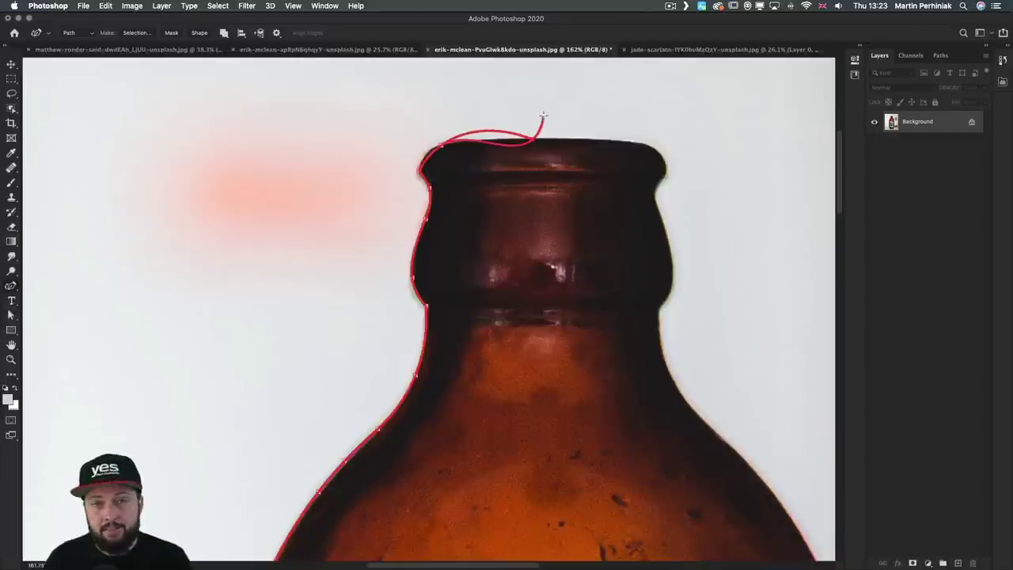
click(535, 139)
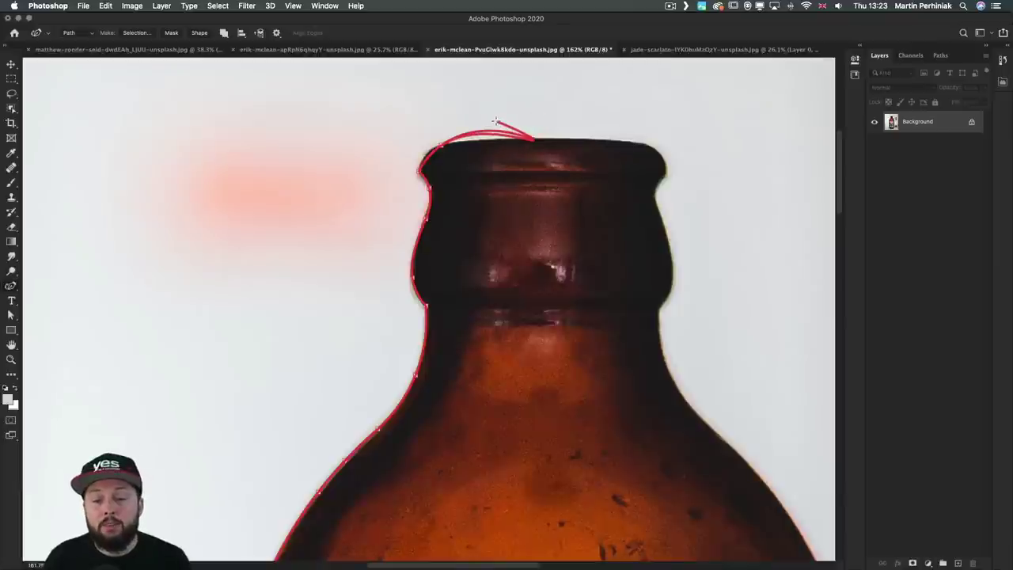
key(super)
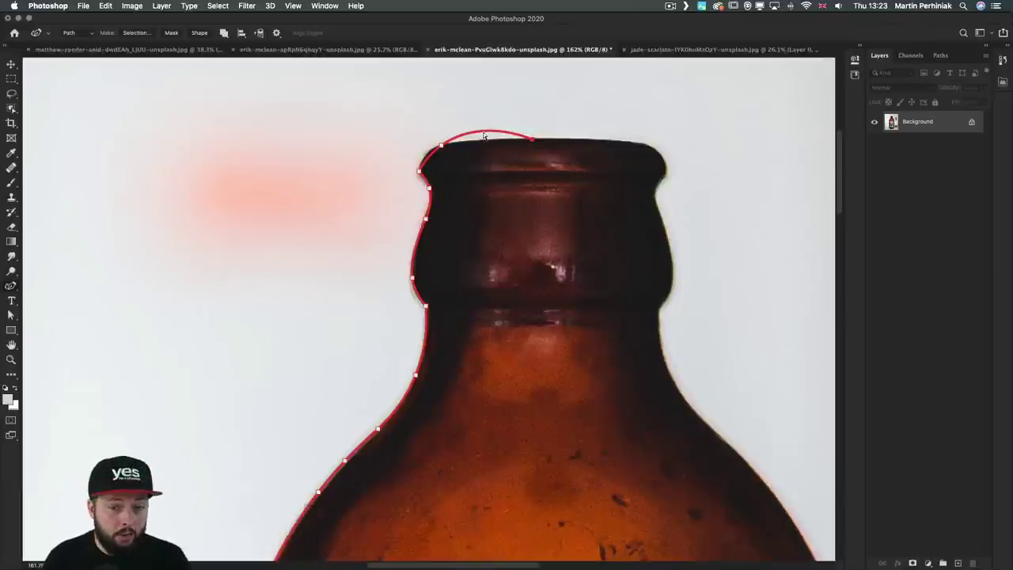
drag(485, 133, 484, 143)
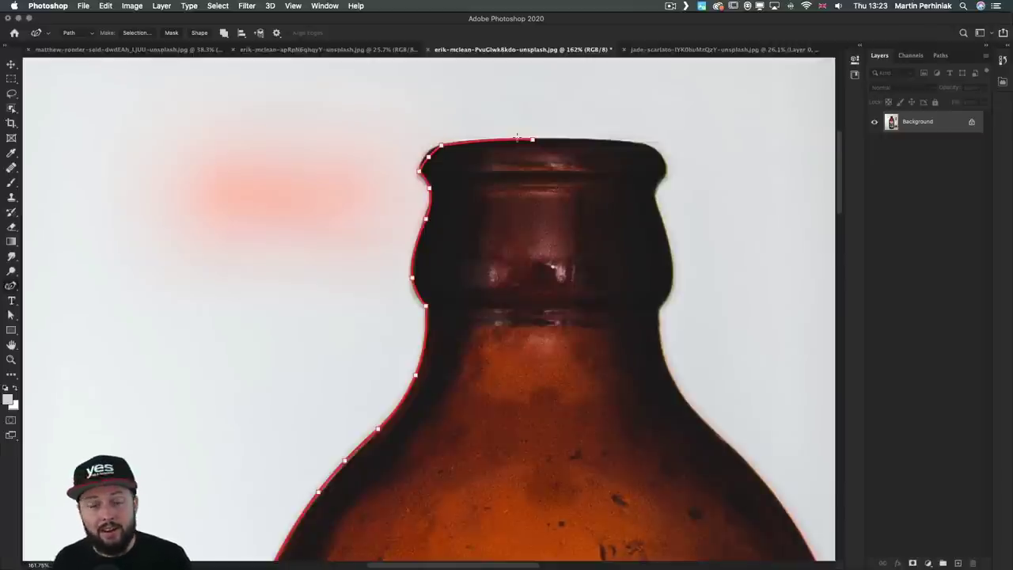
key(a)
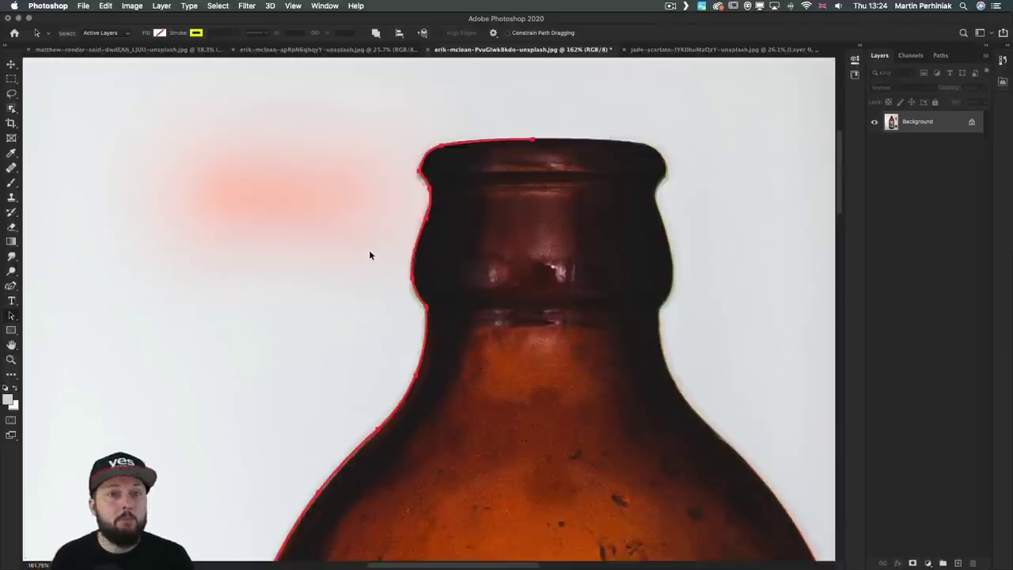
click(11, 285)
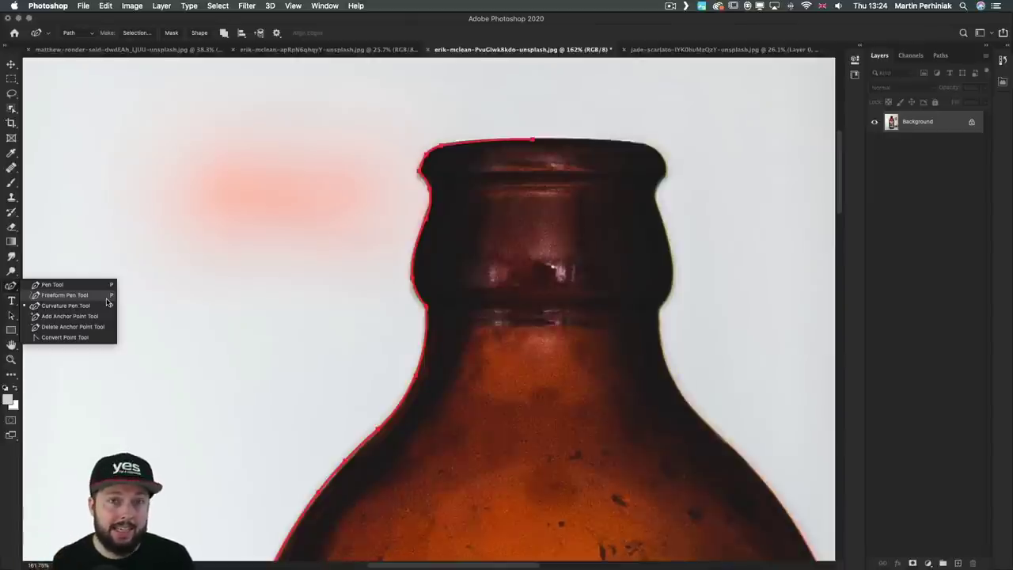
click(274, 292)
Move the path's end anchor at the middle of the base down onto the bottle's bottom edge
key(super+minus)
key(super+minus)
key(super+minus)
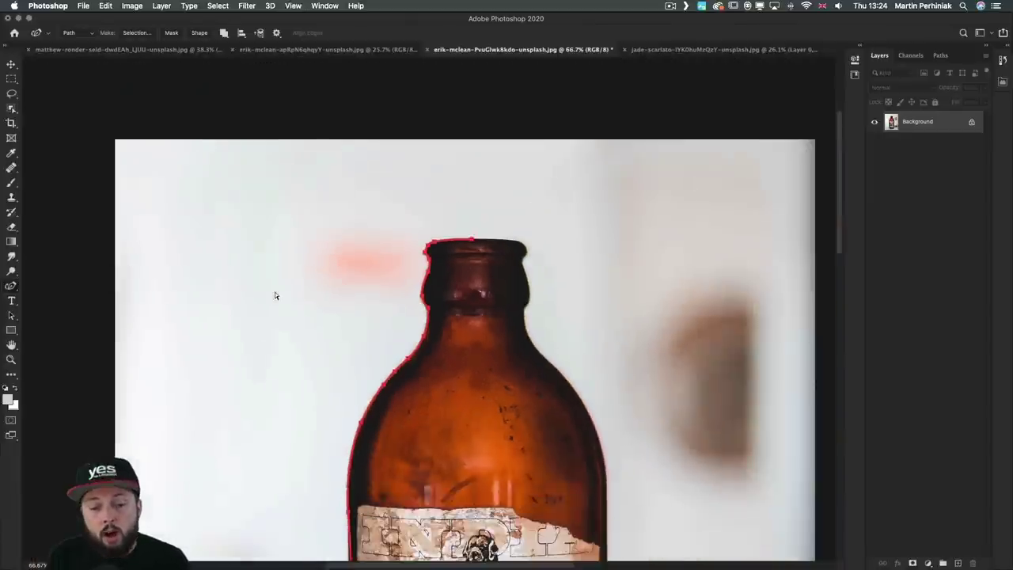
drag(398, 283, 385, 140)
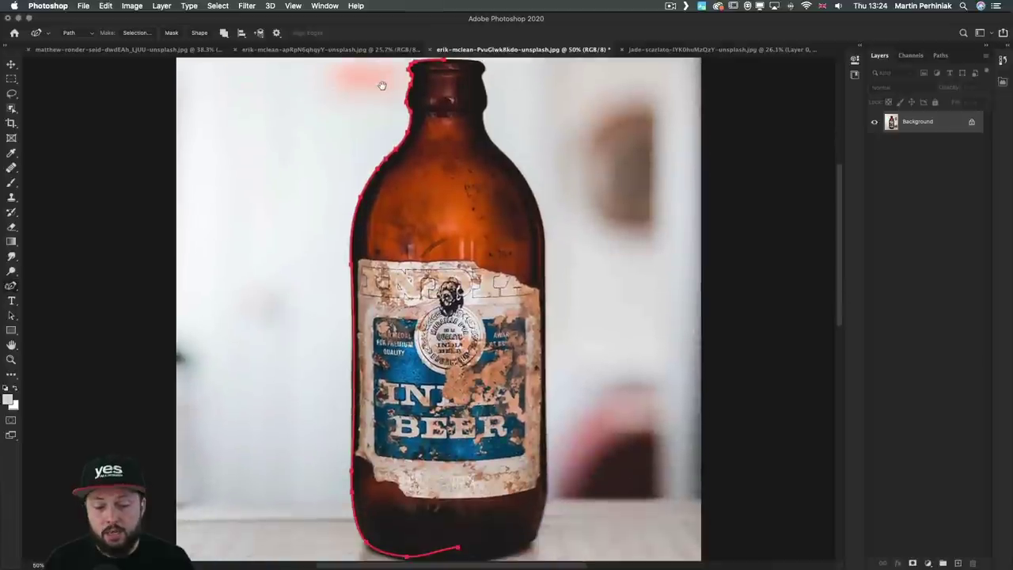
scroll(460, 341, down, 4)
key(a)
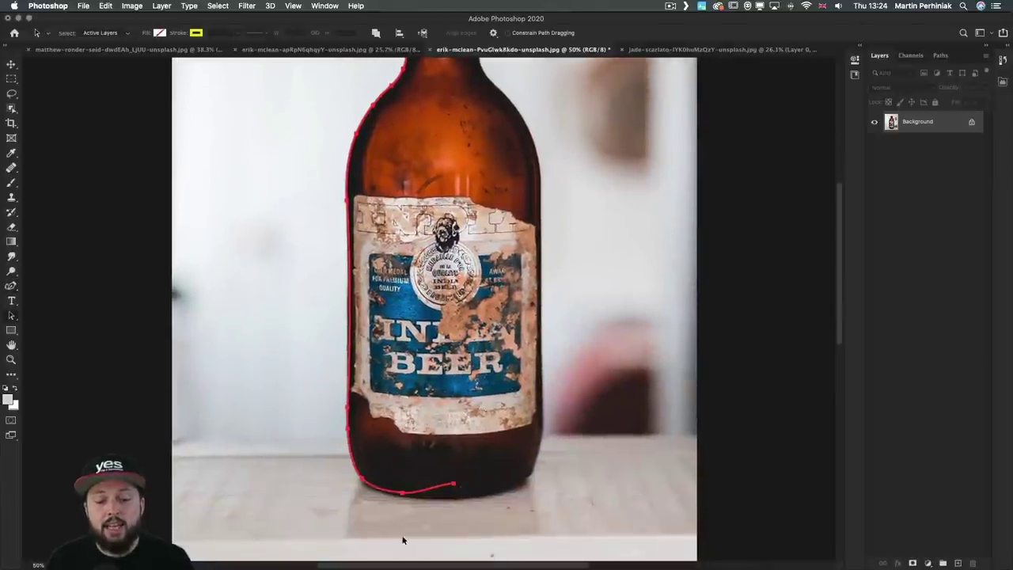
click(455, 485)
drag(455, 485, 455, 494)
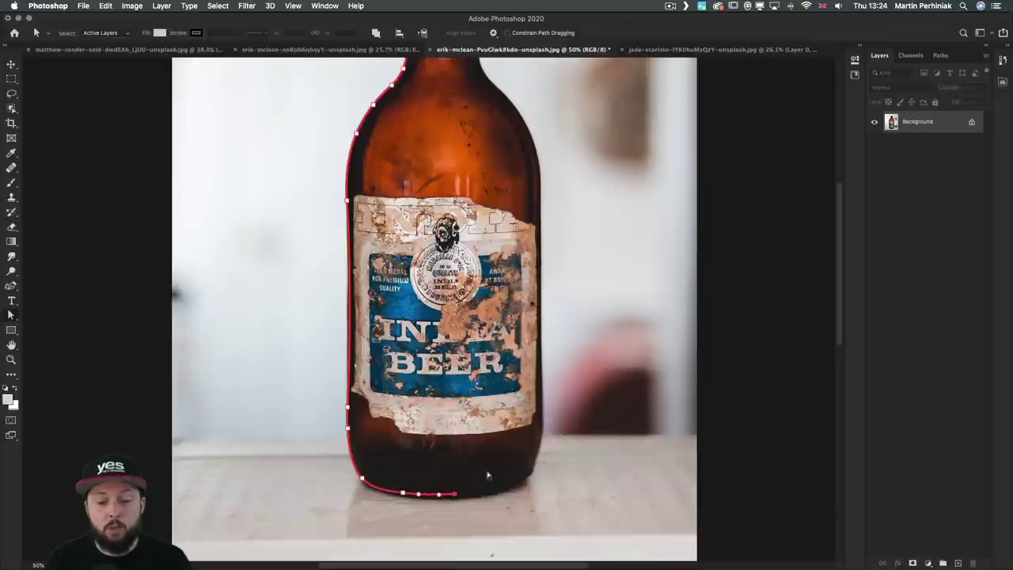
Select the whole half-bottle path with the Path Selection tool and duplicate it over to the right side of the bottle
drag(500, 282, 482, 308)
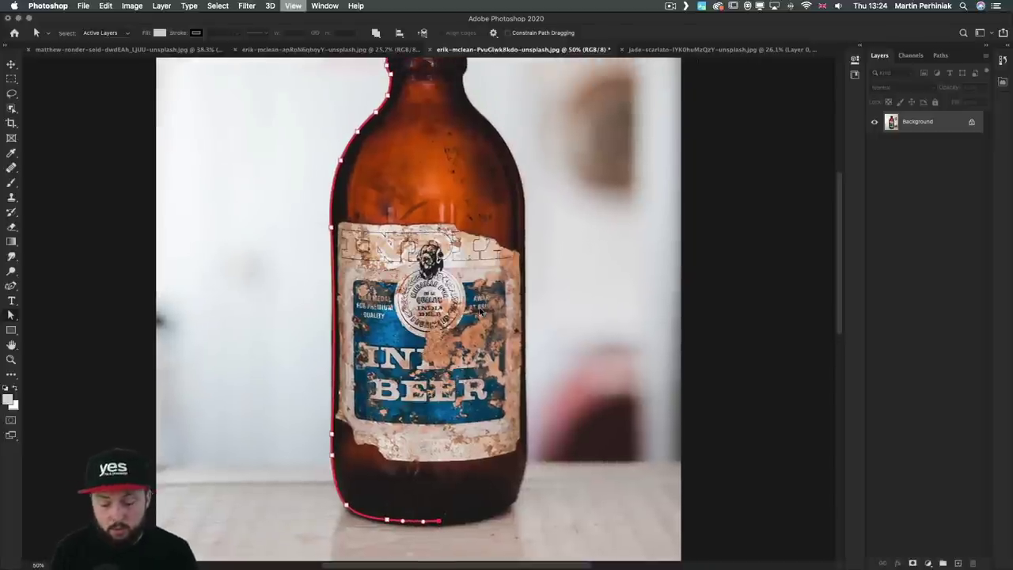
key(super+minus)
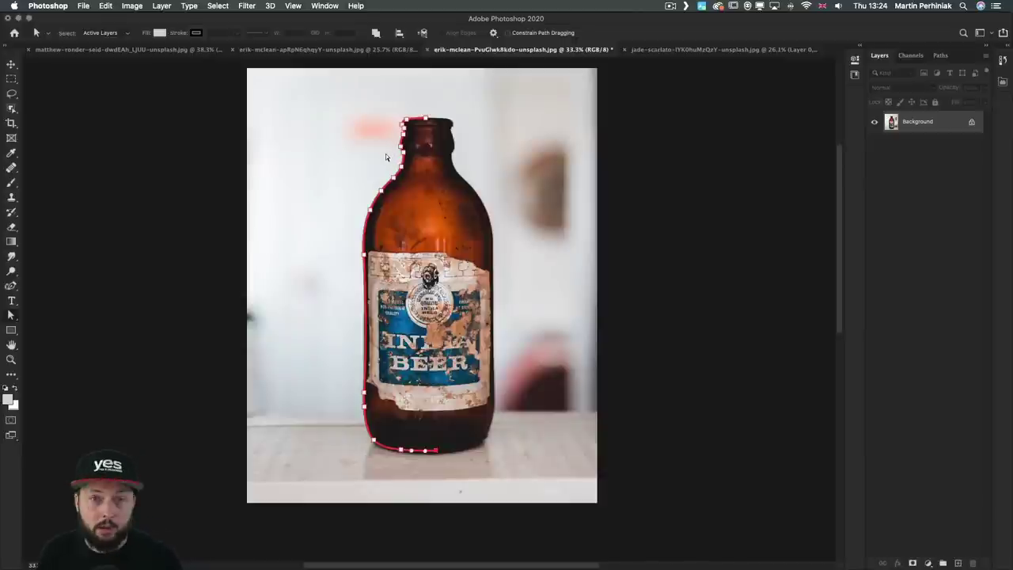
key(shift+a)
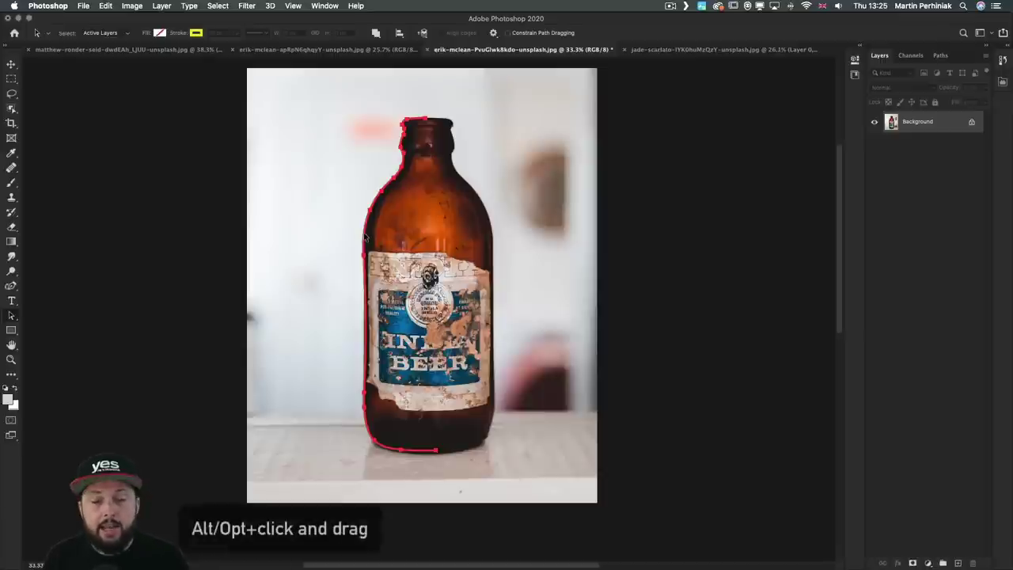
drag(365, 236, 482, 236)
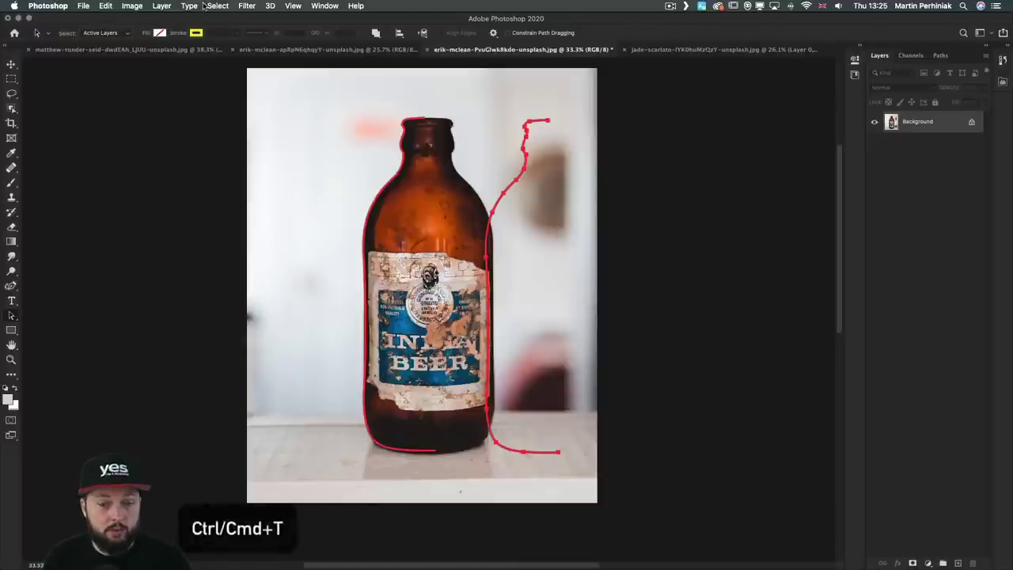
Flip the duplicated path horizontally with a -100% width scale and align it with the bottle's right edge
key(super+t)
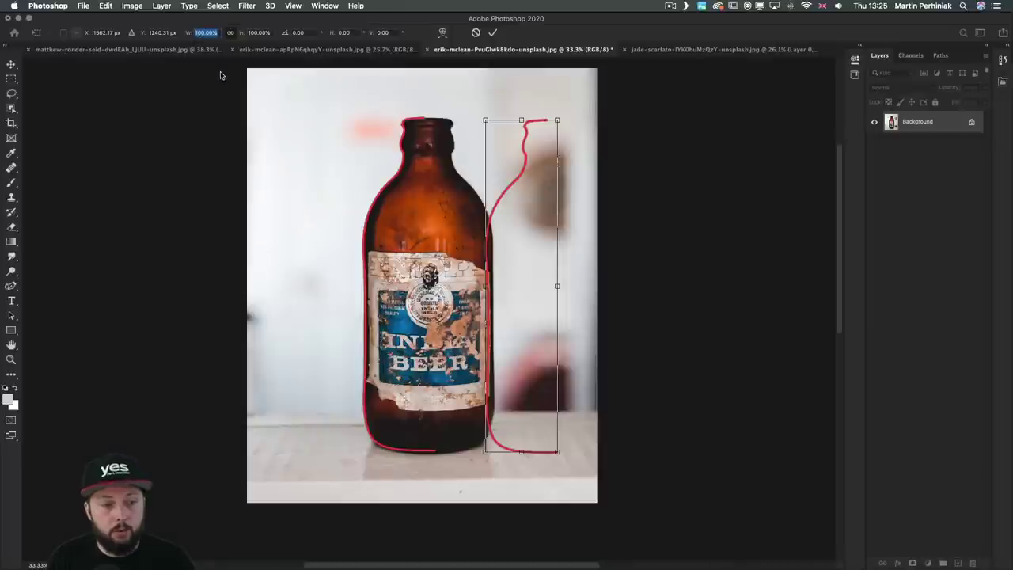
click(196, 32)
text(-)
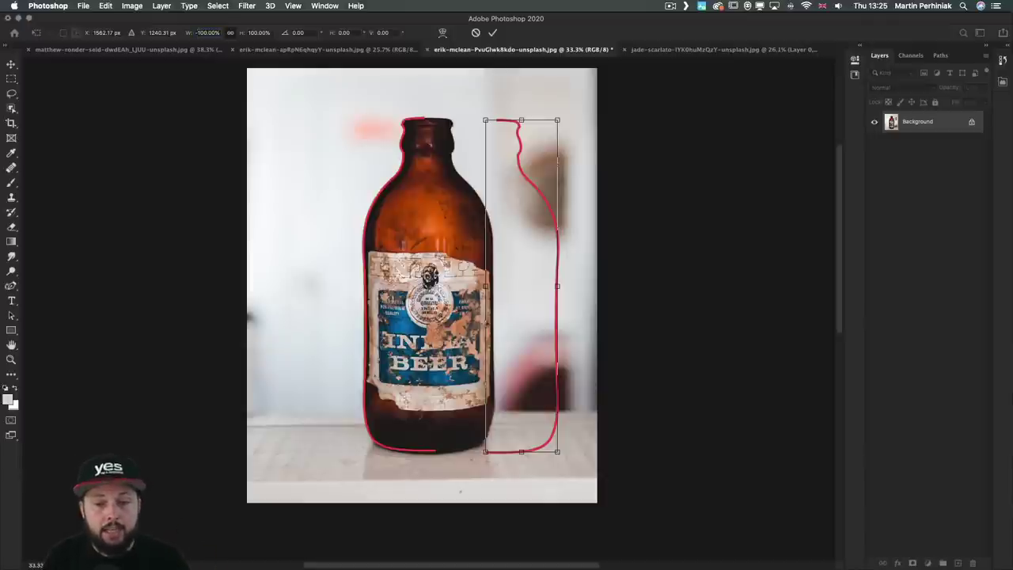
key(Return)
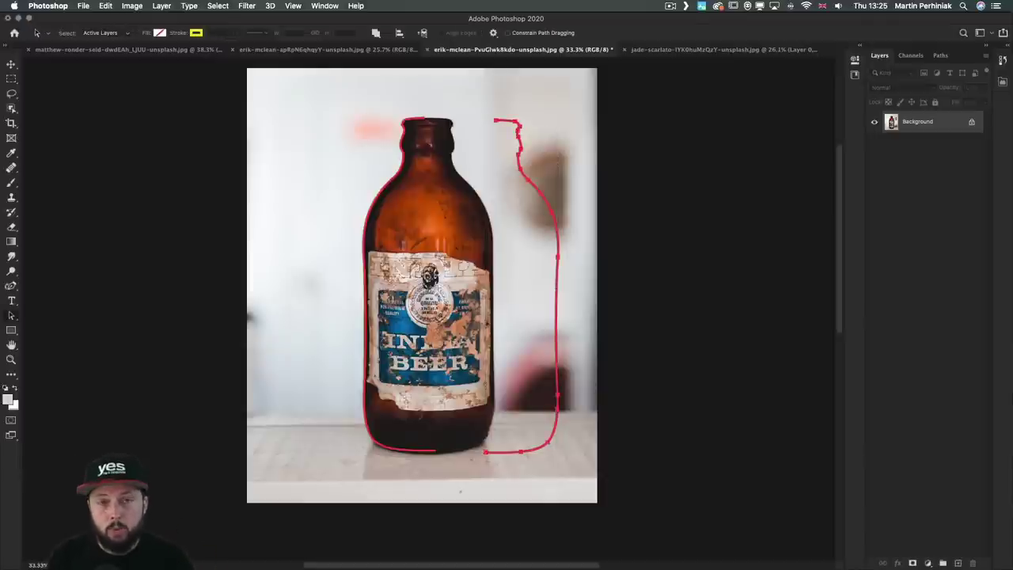
drag(575, 188, 460, 175)
drag(433, 110, 498, 123)
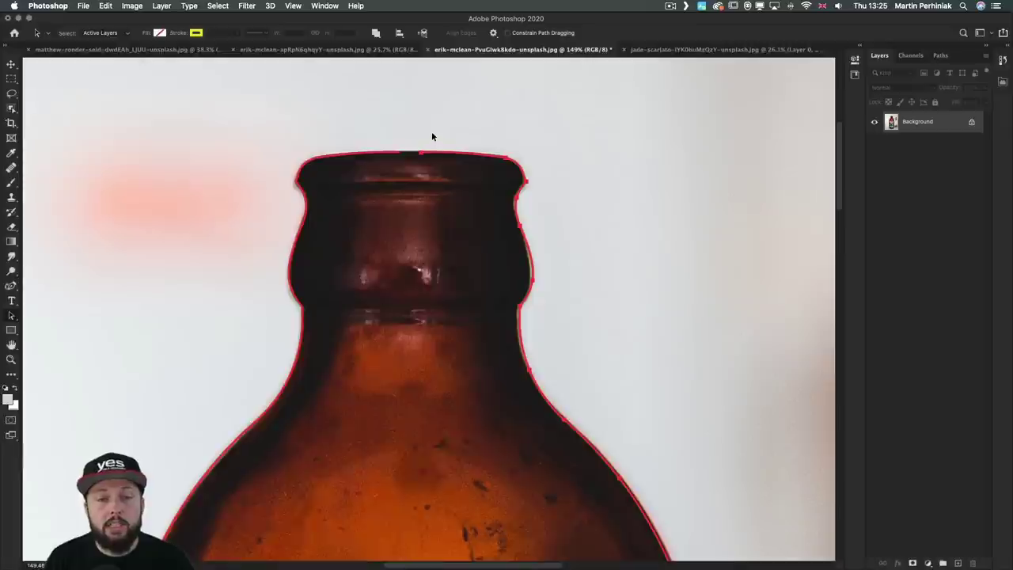
Join the two half paths at the middle of the rim with the Pen tool and reshape the connecting segment along the lip
key(p)
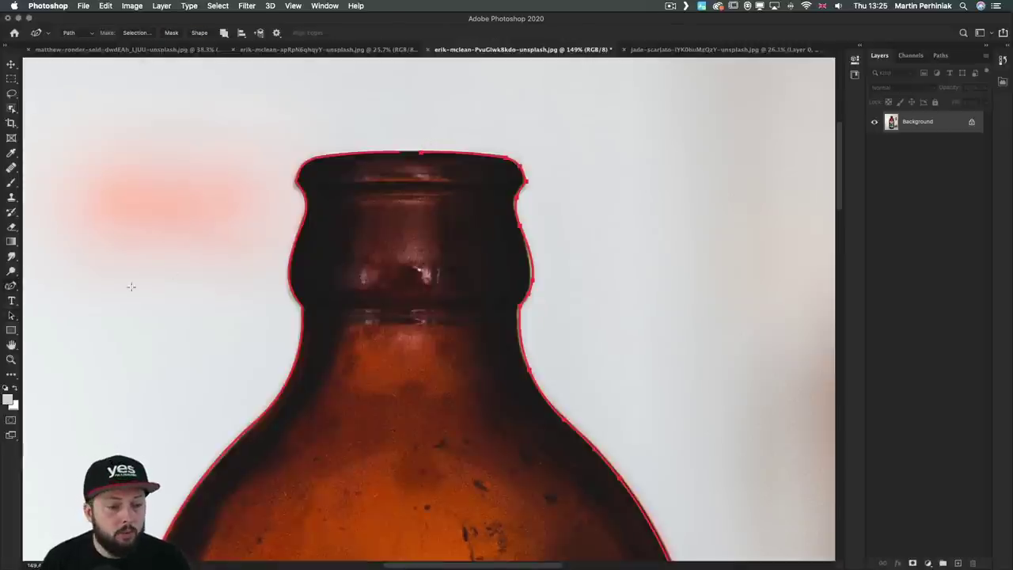
click(13, 285)
click(59, 283)
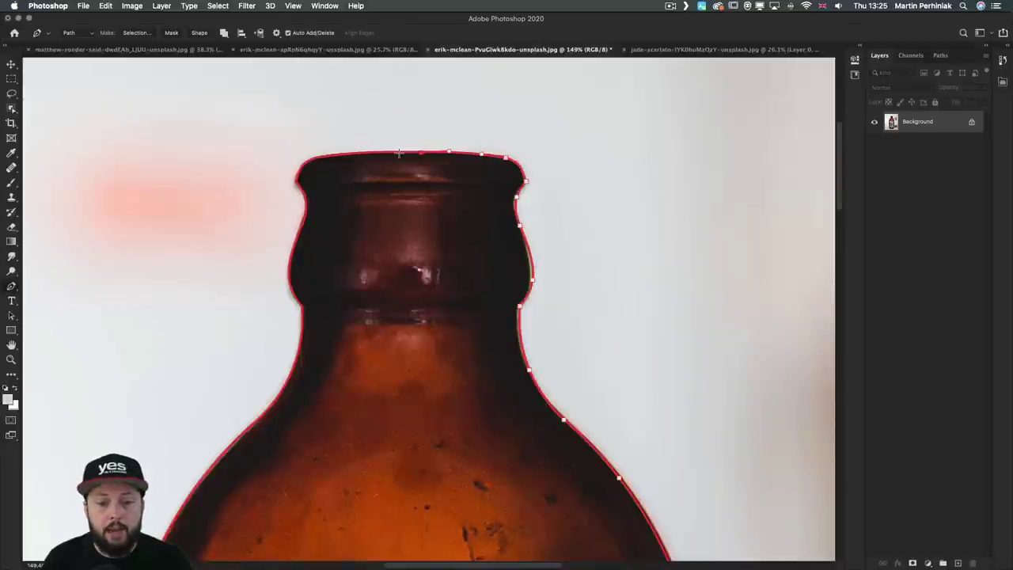
key(a)
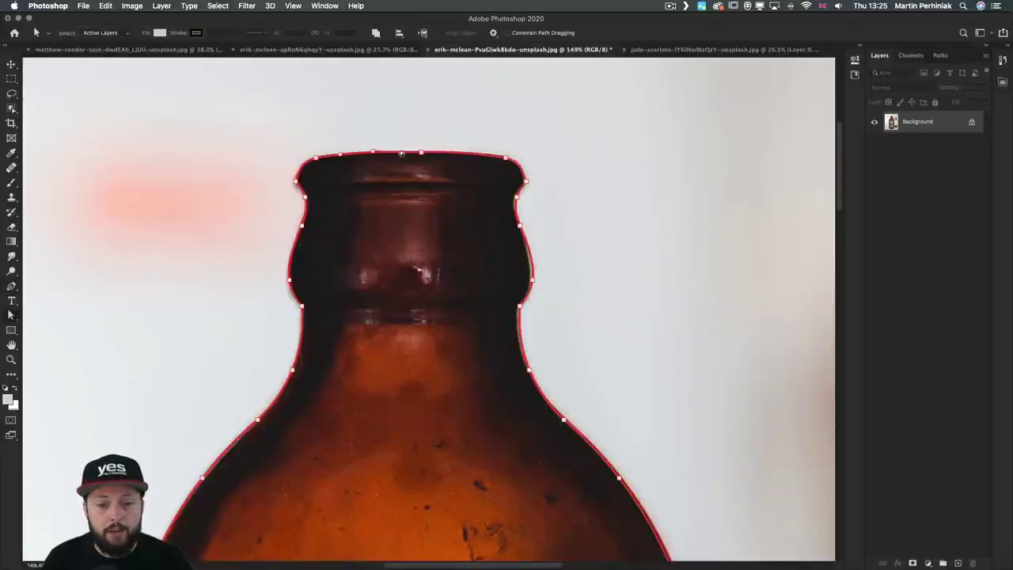
drag(400, 153, 427, 153)
key(p)
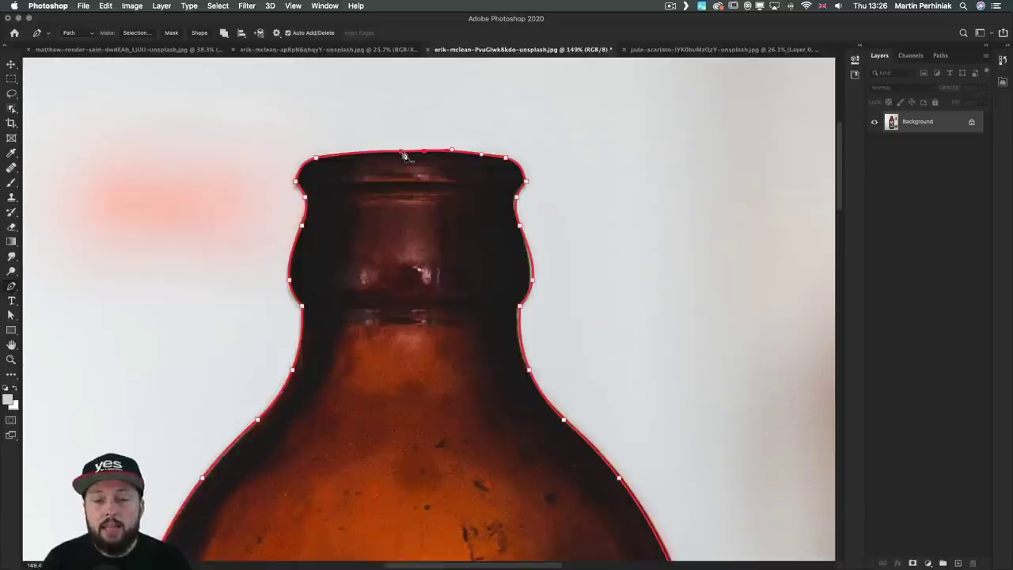
click(403, 152)
click(423, 152)
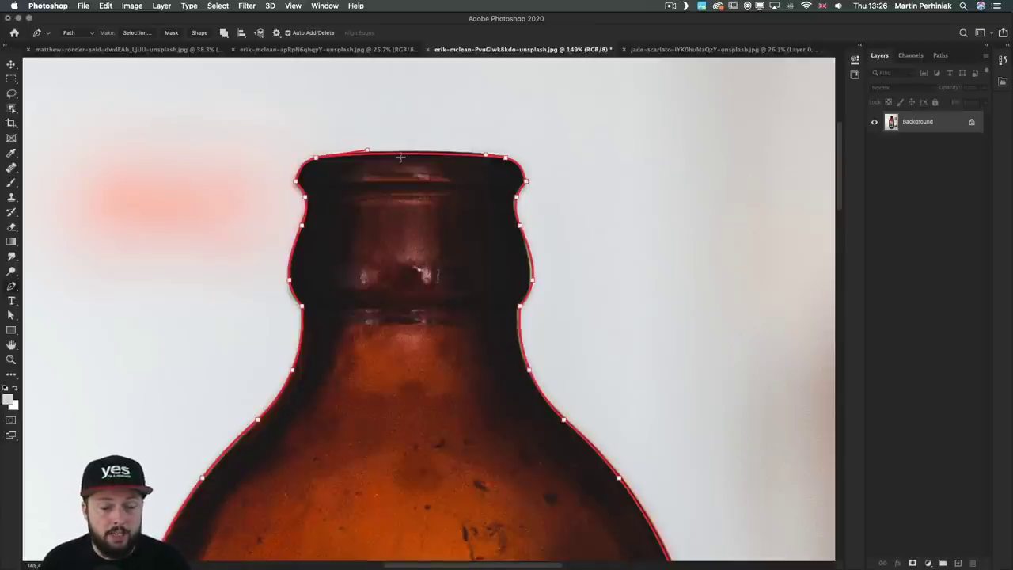
drag(372, 150, 402, 144)
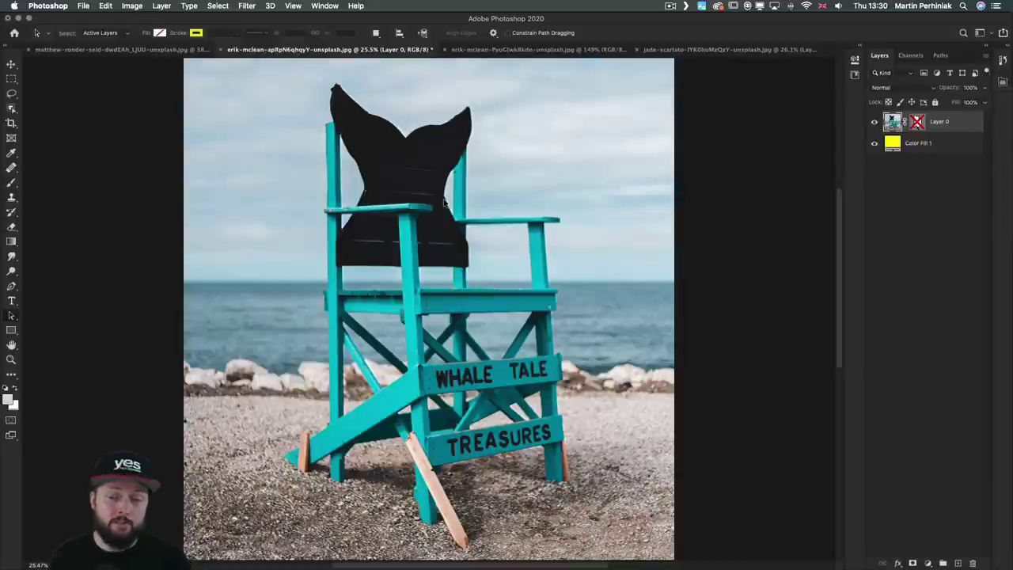
Re-enable Layer 0's vector mask in the chair image and deselect the layer
shift+click(916, 123)
click(949, 383)
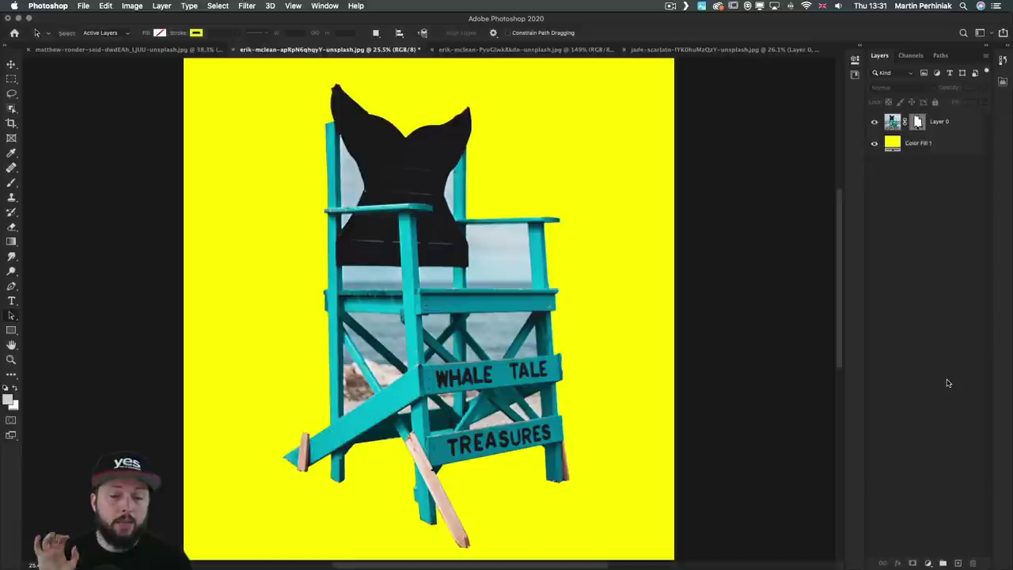
scroll(382, 269, up, 4)
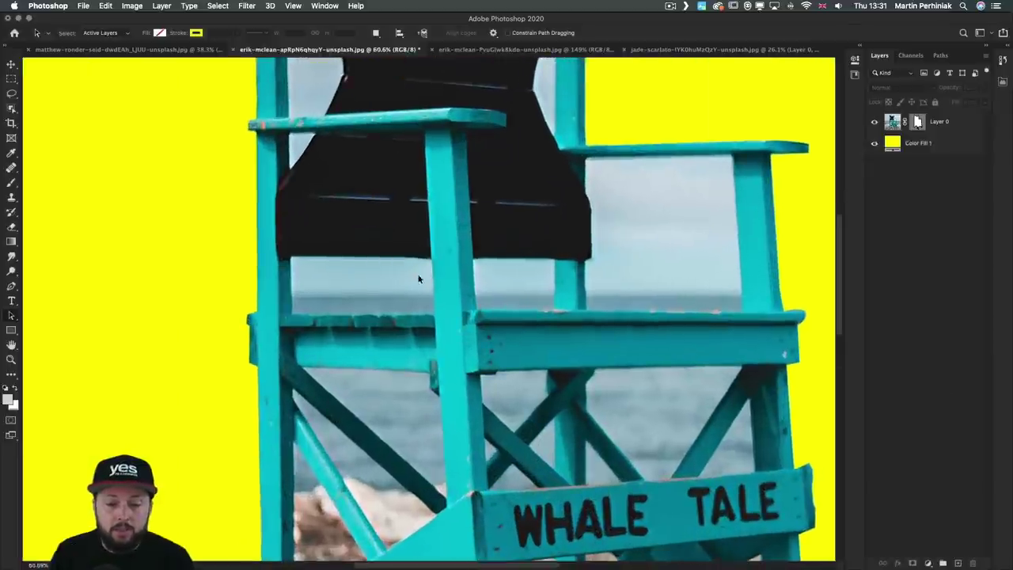
scroll(305, 206, up, 5)
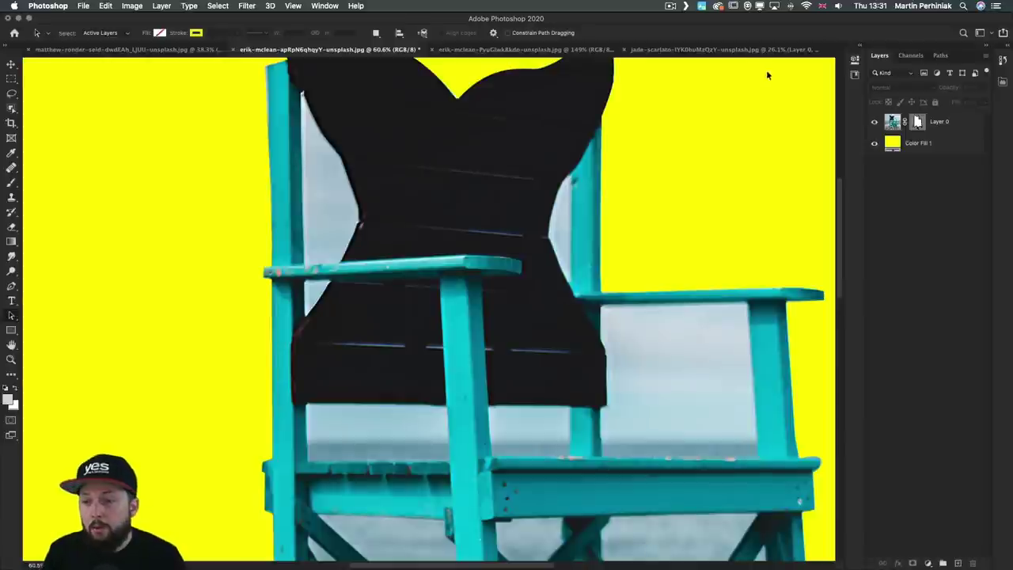
Select Layer 0's vector mask and set the Pen tool's path operation to Subtract Front Shape
click(918, 121)
key(p)
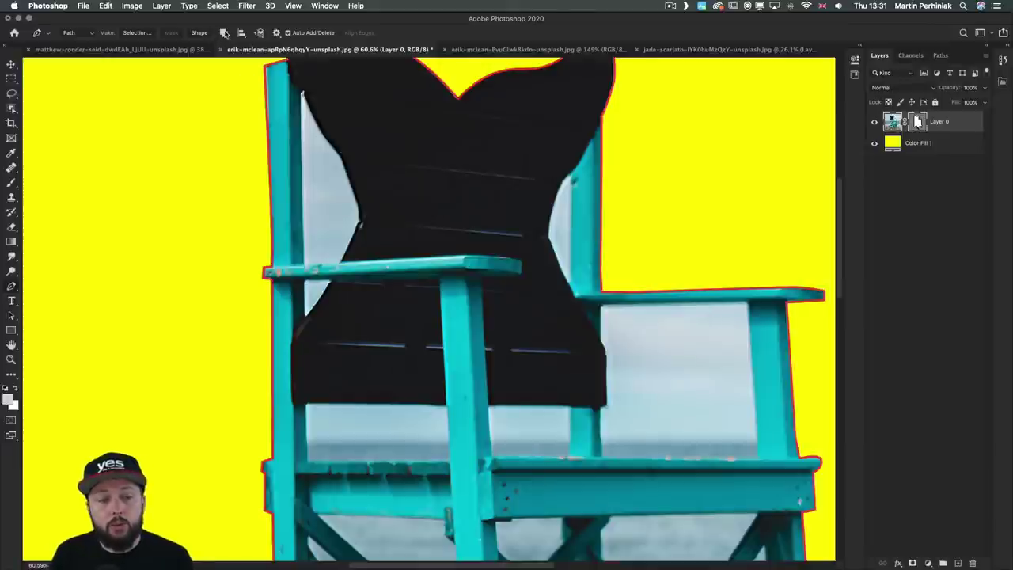
click(225, 34)
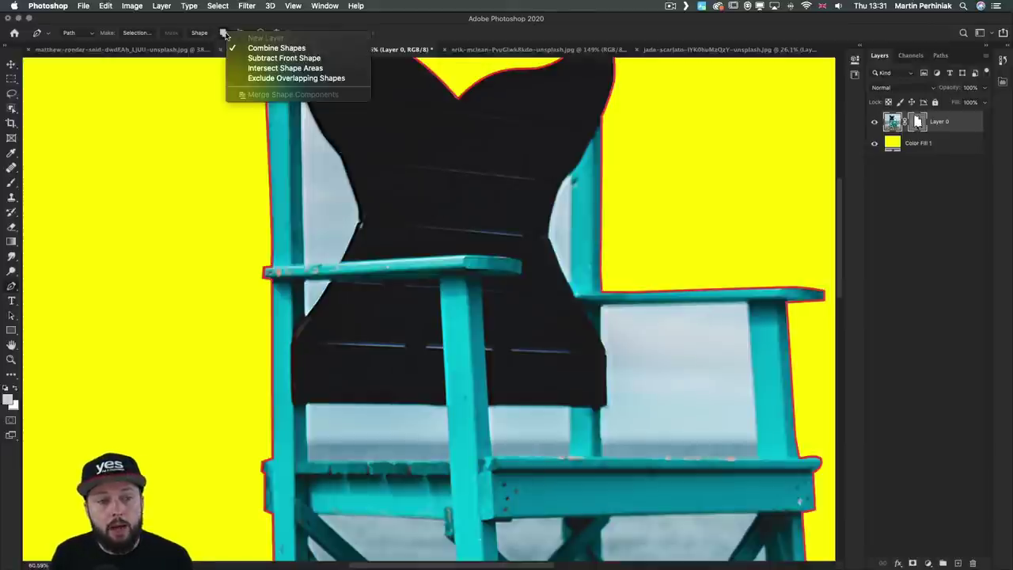
click(284, 58)
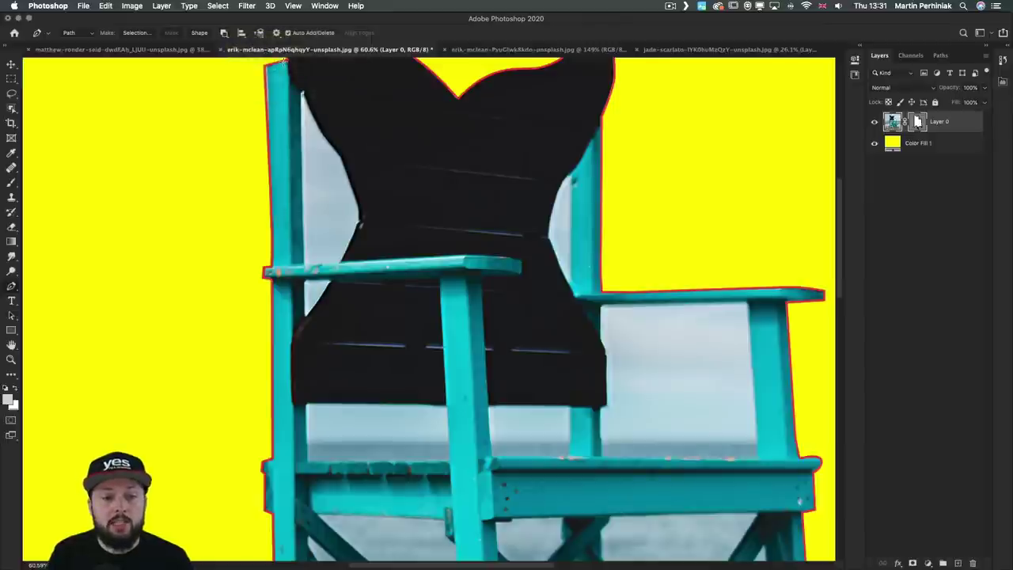
drag(271, 116, 299, 164)
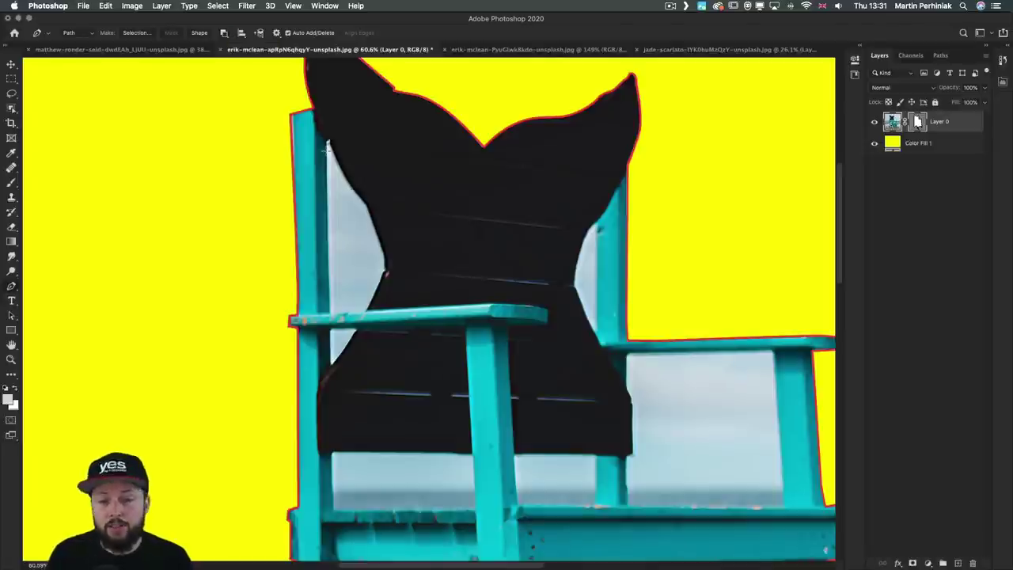
Cut the gap between the chair's back post and the whale tail, above the armrest, out of the vector mask with the Pen tool
click(343, 183)
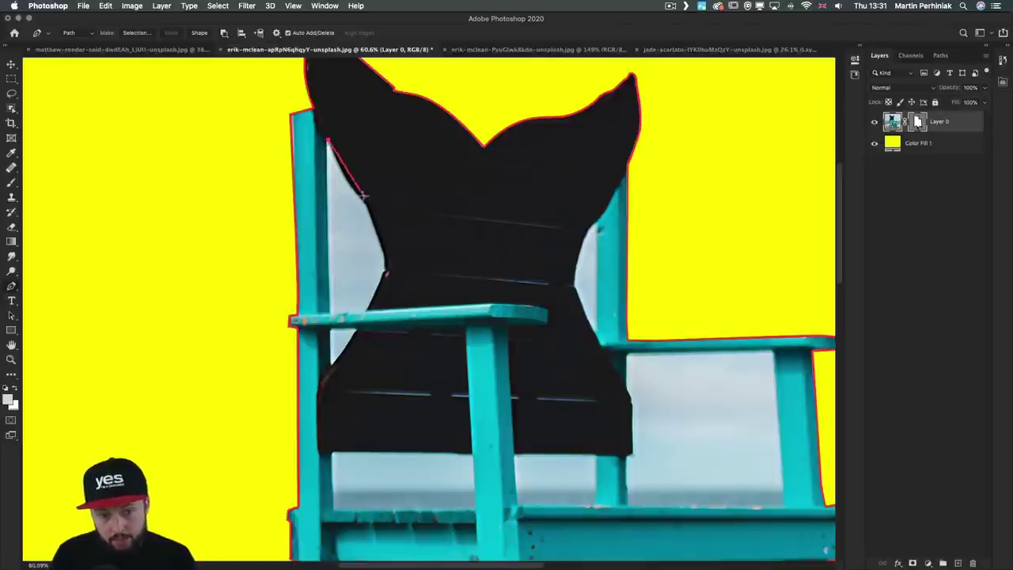
click(387, 222)
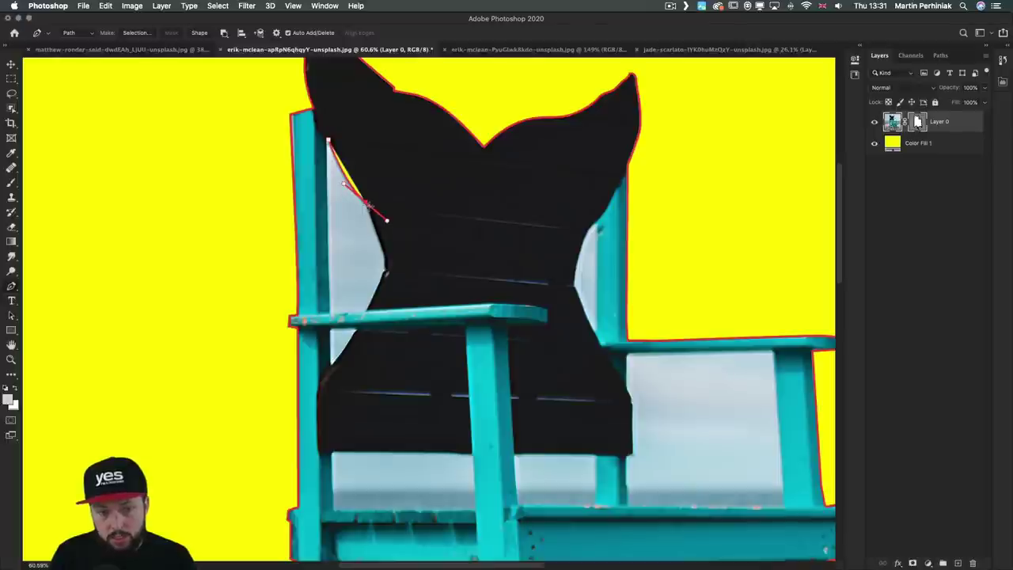
click(364, 201)
click(376, 238)
click(383, 272)
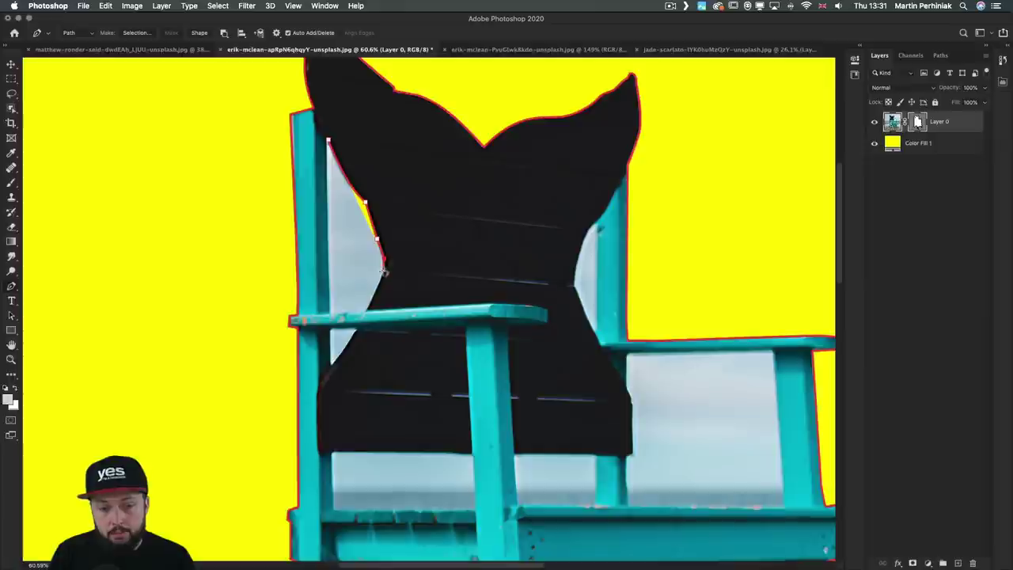
click(373, 291)
click(365, 313)
click(331, 314)
click(327, 141)
key(ctrl+Return)
key(Delete)
Select the new gap cutout's top corner anchor with Direct Selection and the chair's outer outline with Path Selection
key(a)
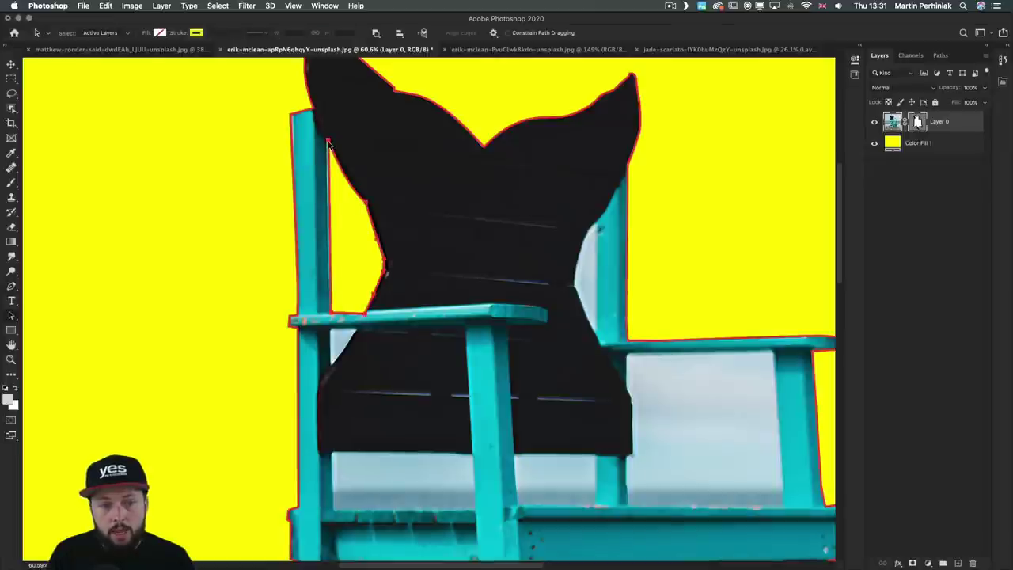
click(326, 141)
click(368, 142)
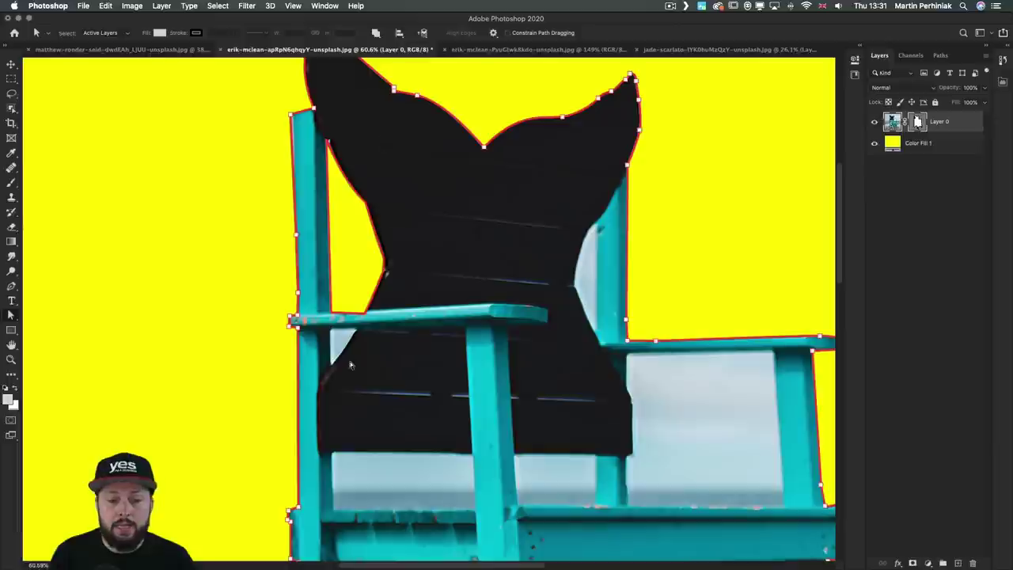
Cut the small triangular gap below the armrest, beside the back post, out of the vector mask with a closed Pen path
scroll(331, 348, up, 5)
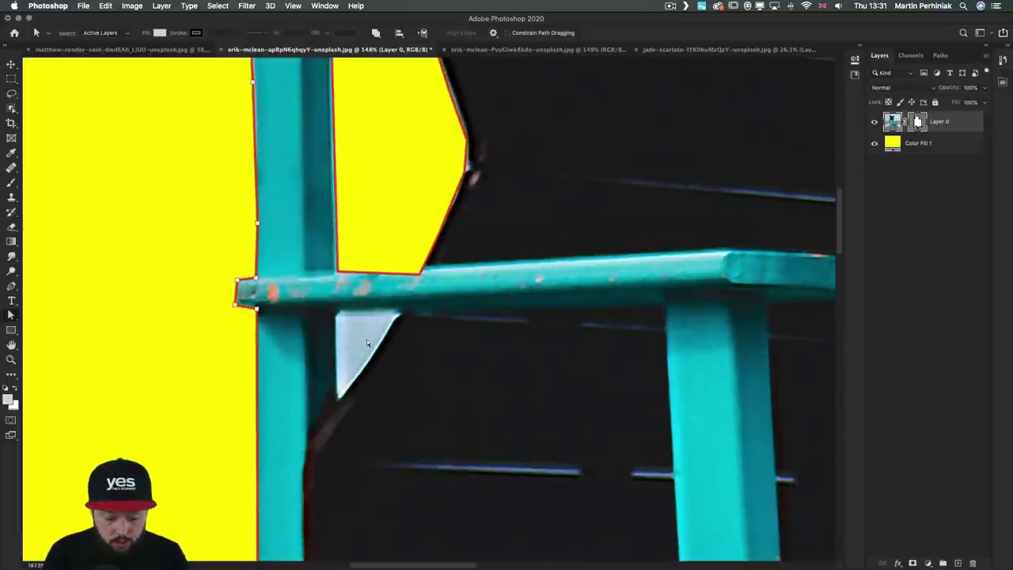
key(p)
click(337, 312)
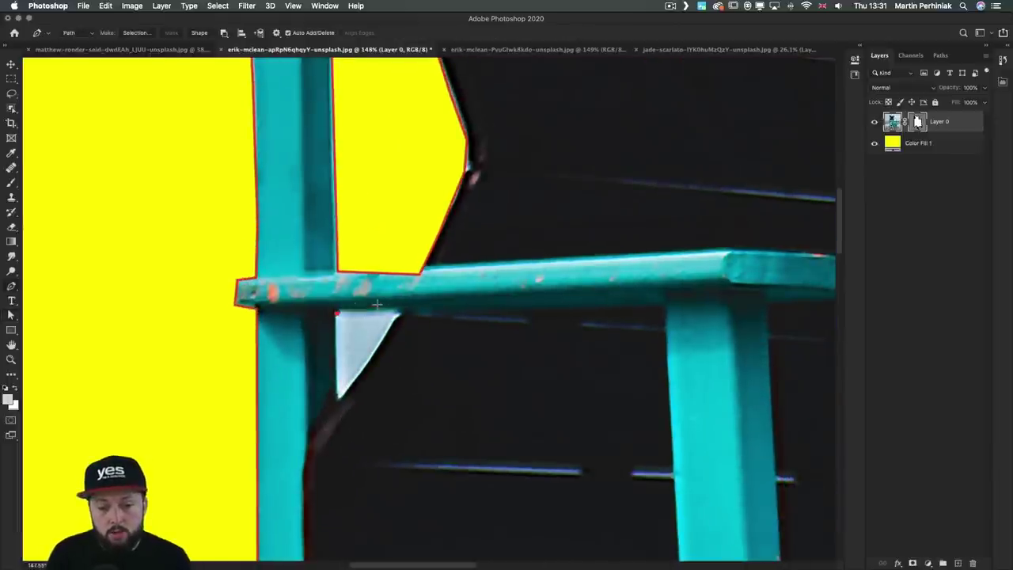
click(372, 308)
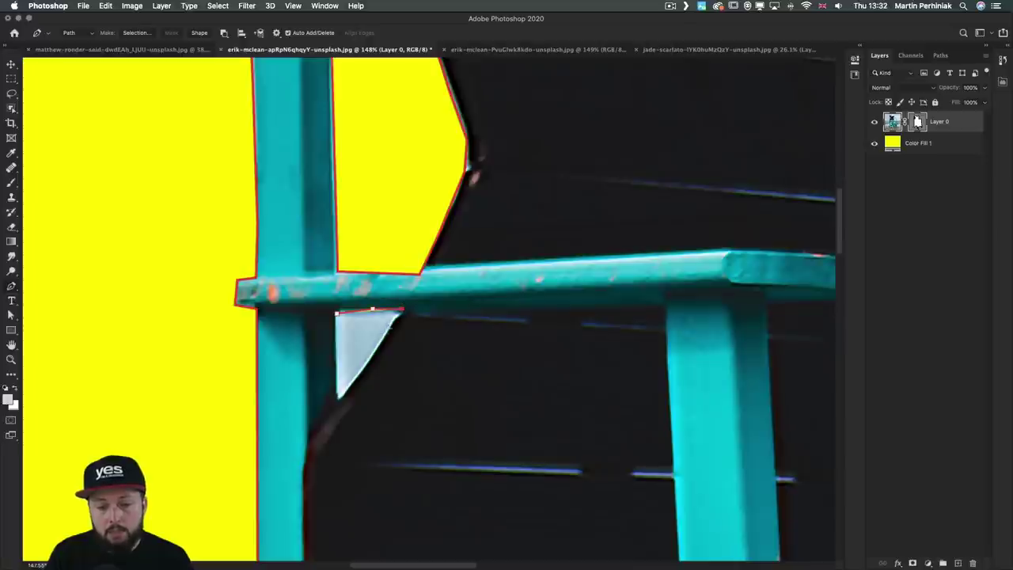
click(402, 311)
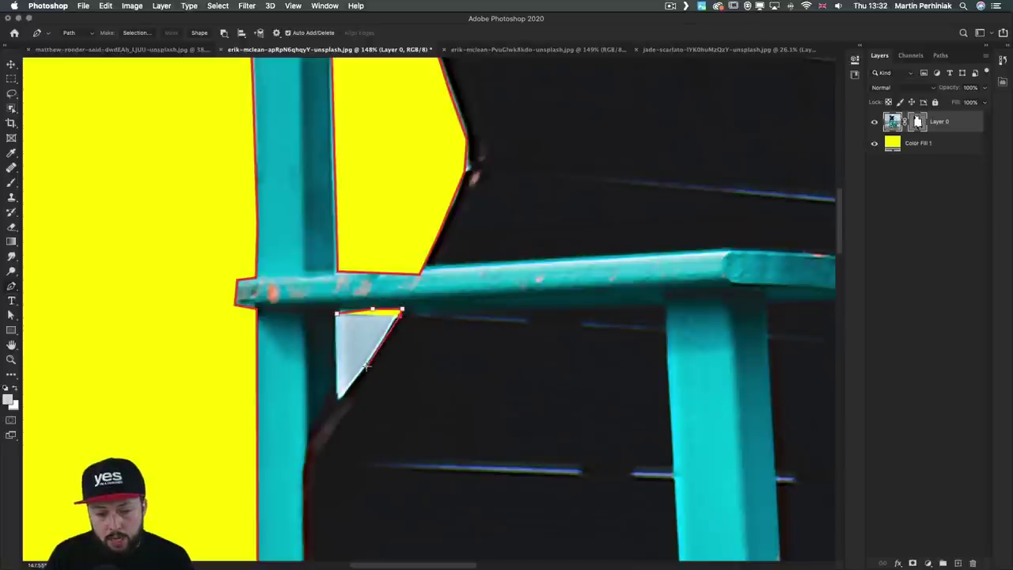
click(412, 294)
key(super+z)
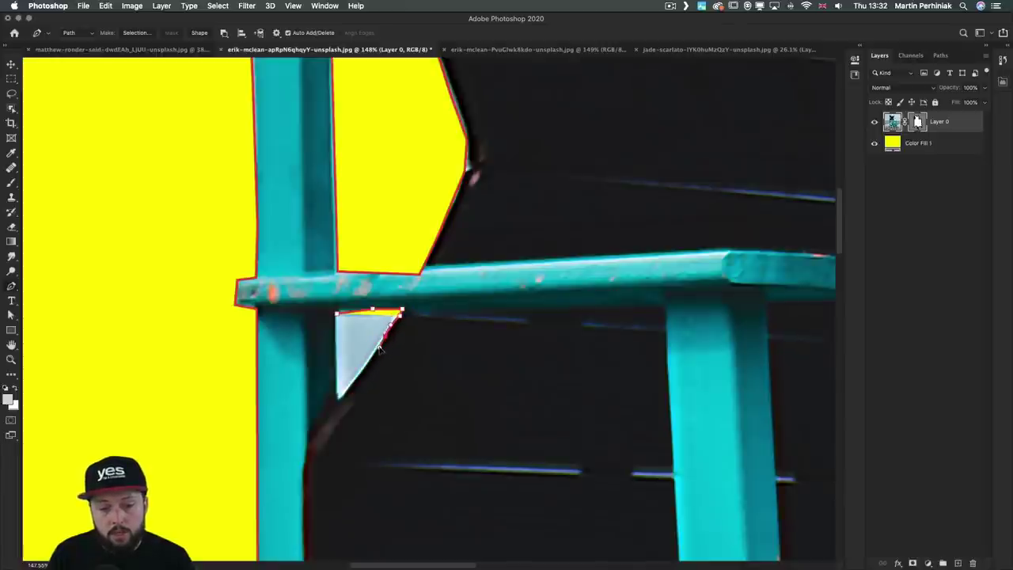
click(383, 343)
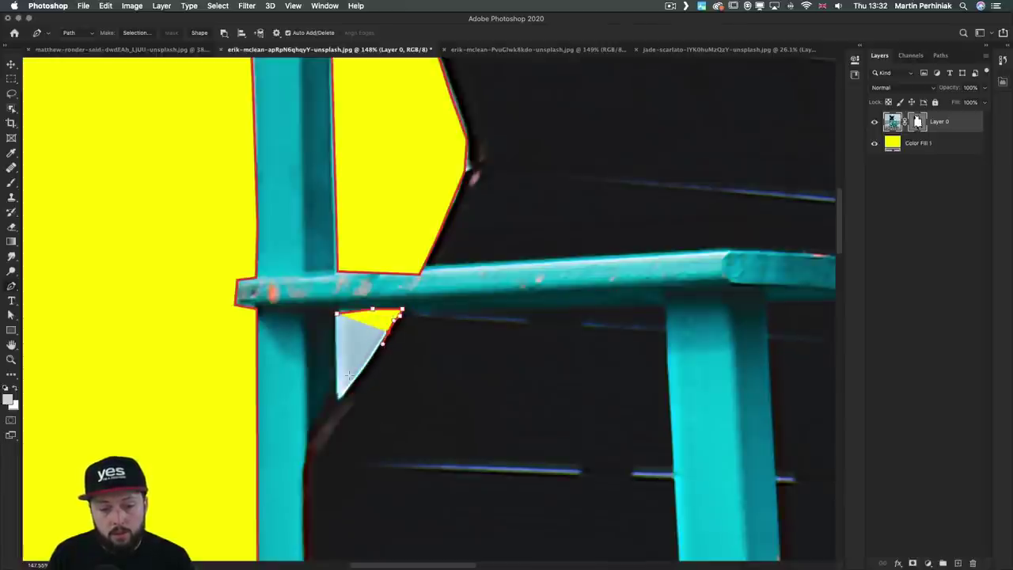
click(356, 380)
click(338, 400)
click(338, 315)
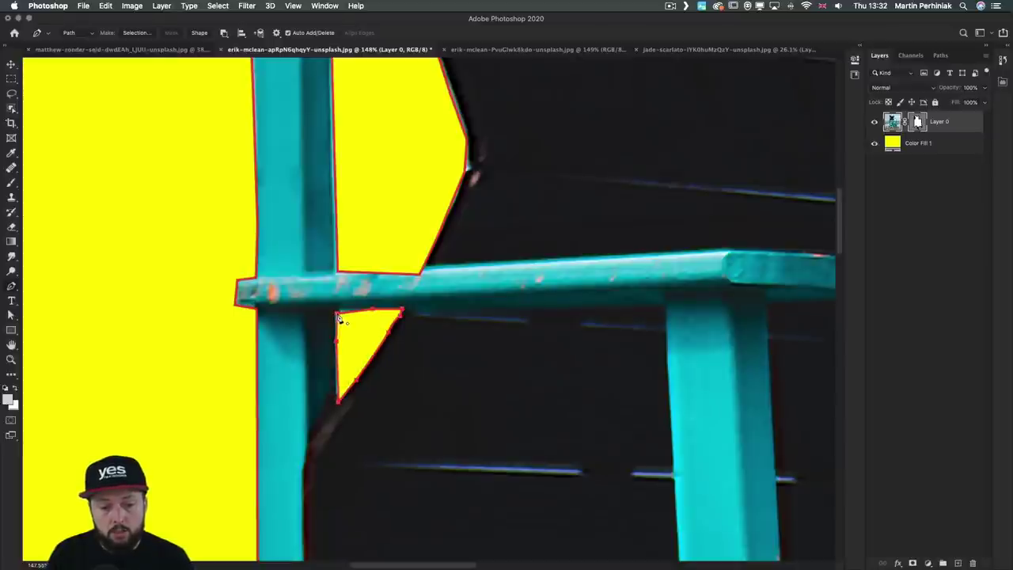
Deselect the vector mask's path and examine the chair cutout against the yellow background
key(a)
key(super+minus)
key(super+minus)
key(super+minus)
key(super+minus)
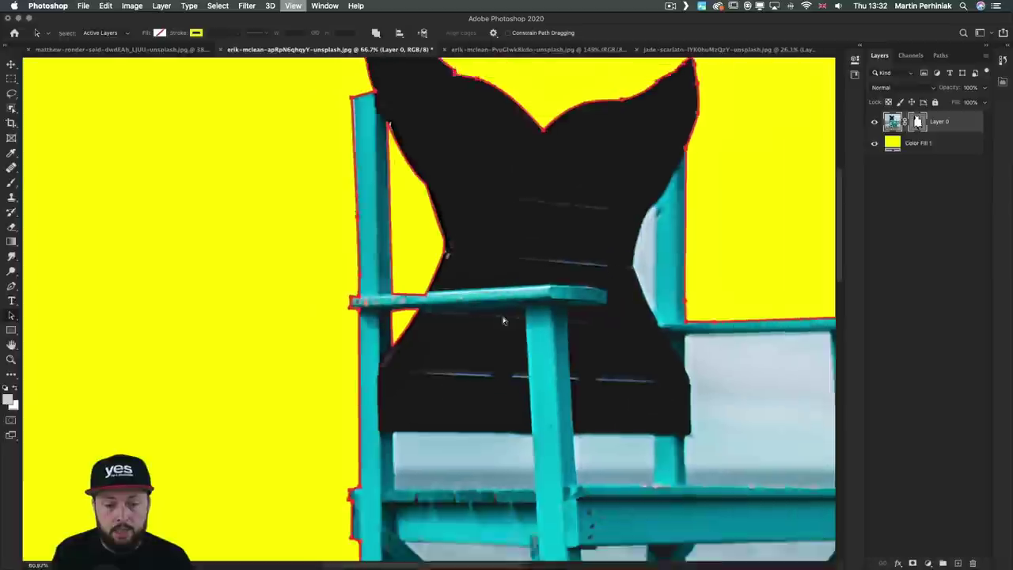
click(698, 269)
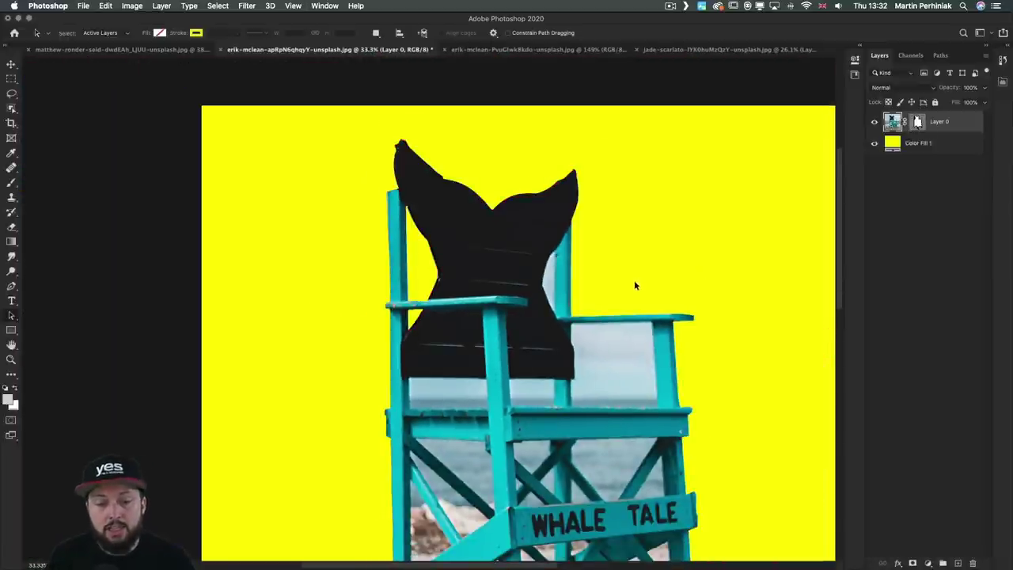
Select the triangular gap's subpath in Layer 0's vector mask and check which path operation it uses
click(920, 125)
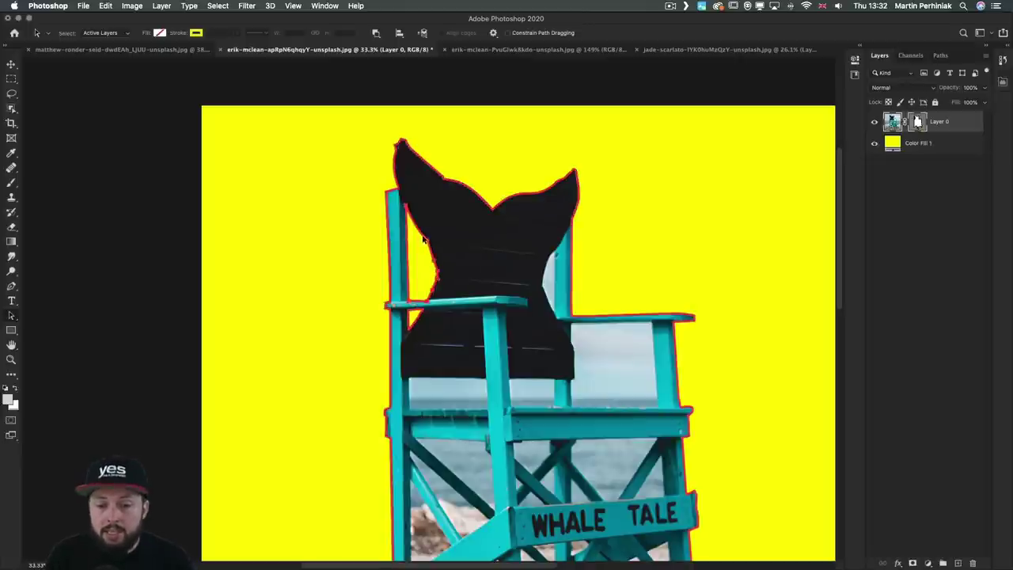
click(412, 321)
click(390, 279)
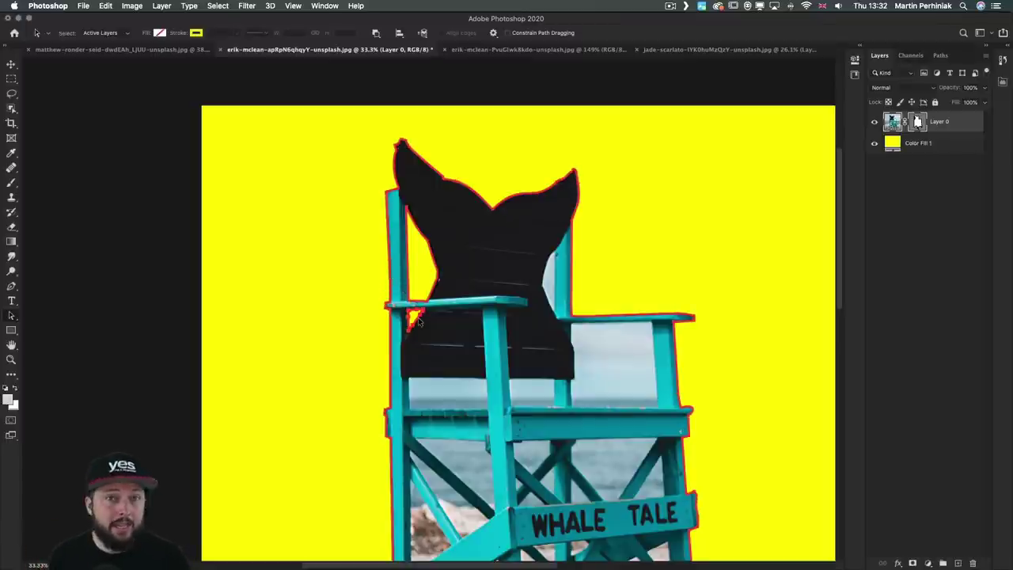
click(377, 35)
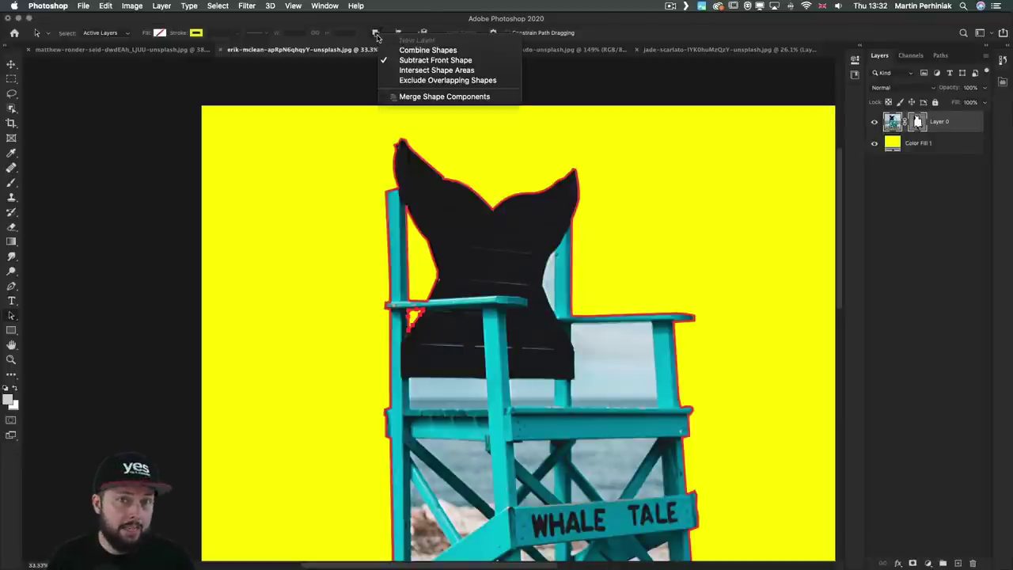
click(375, 32)
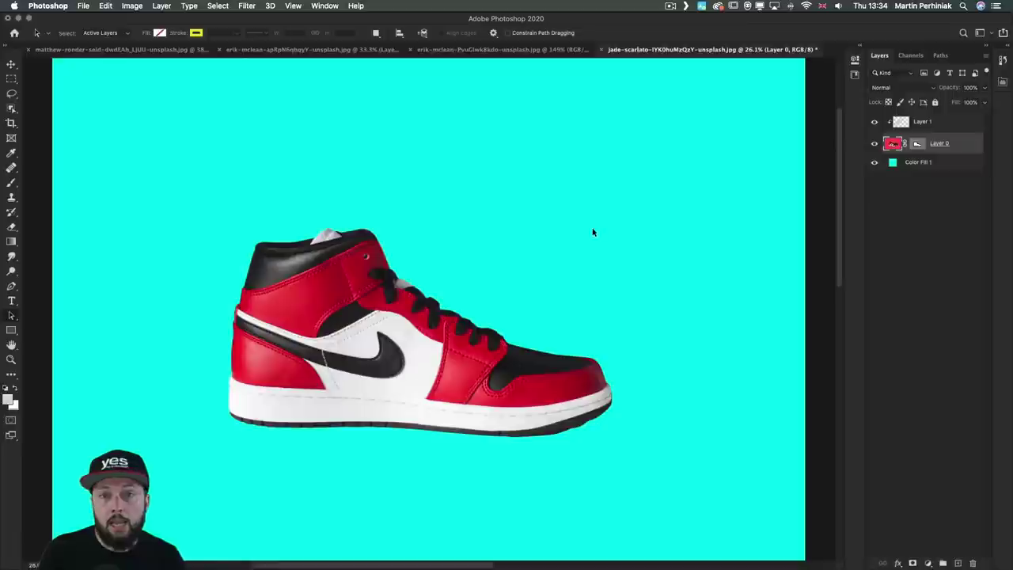
Trace the lower edge of the sneaker's red heel panel with the Pen tool, from the back of the sole to the panel's front corner
scroll(253, 336, up, 2)
scroll(273, 336, up, 3)
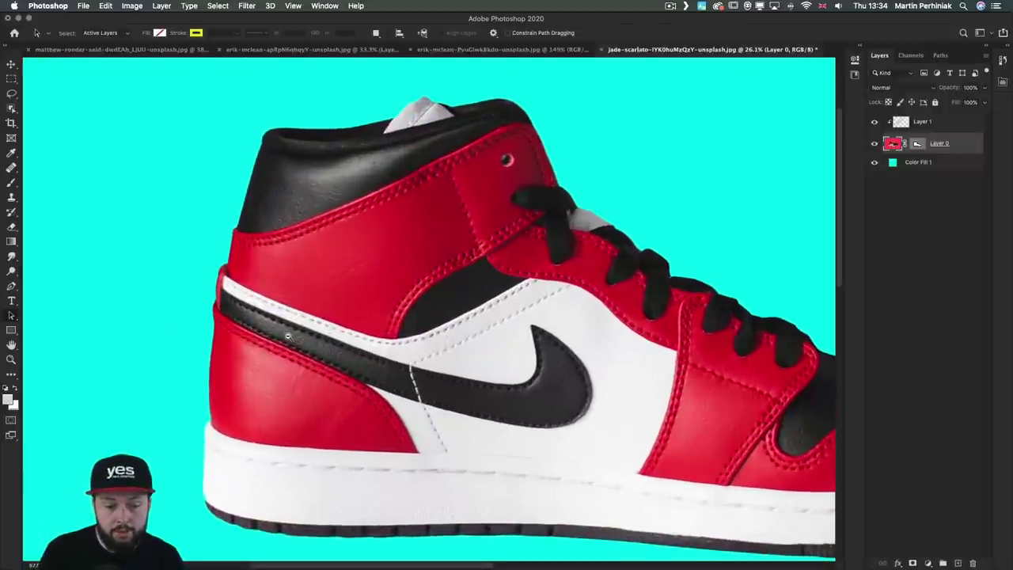
scroll(356, 273, up, 1)
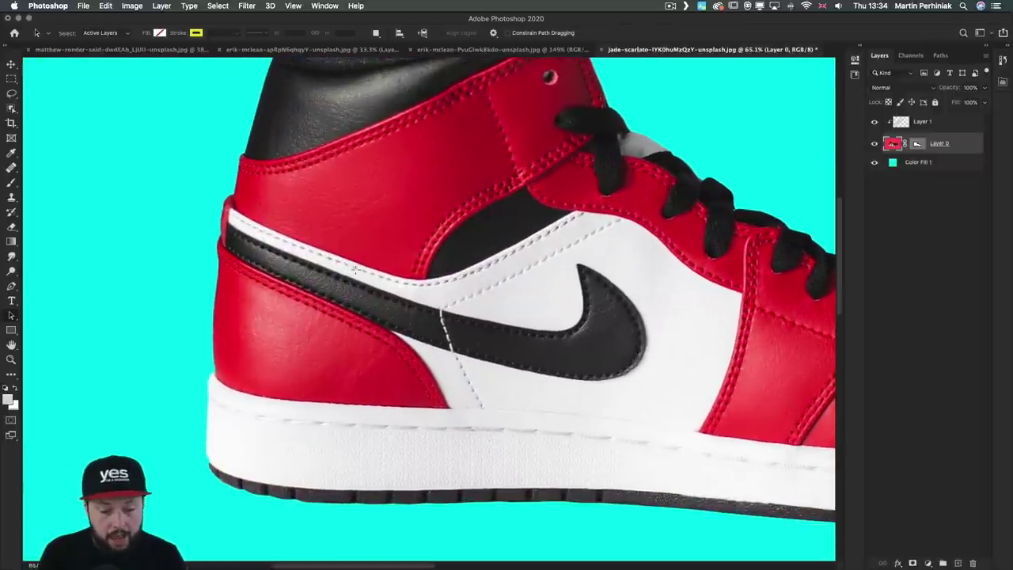
key(p)
scroll(229, 376, up, 1)
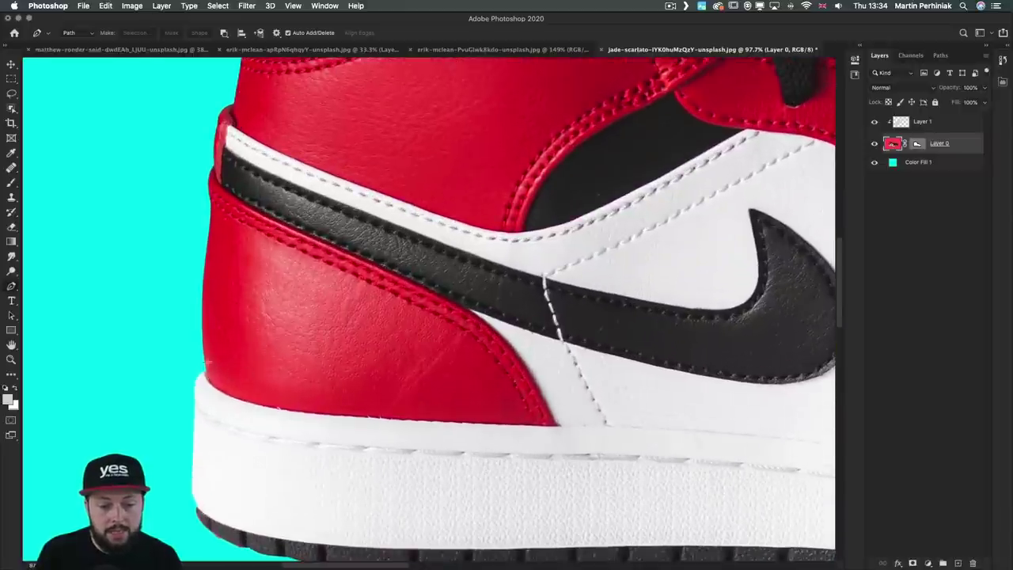
click(184, 327)
click(208, 381)
drag(227, 412, 487, 422)
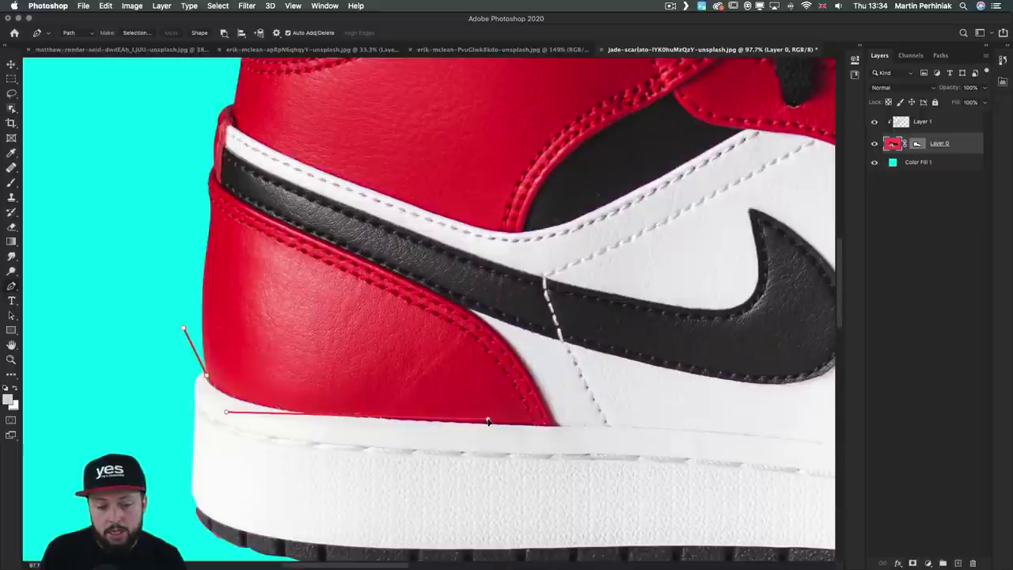
click(559, 427)
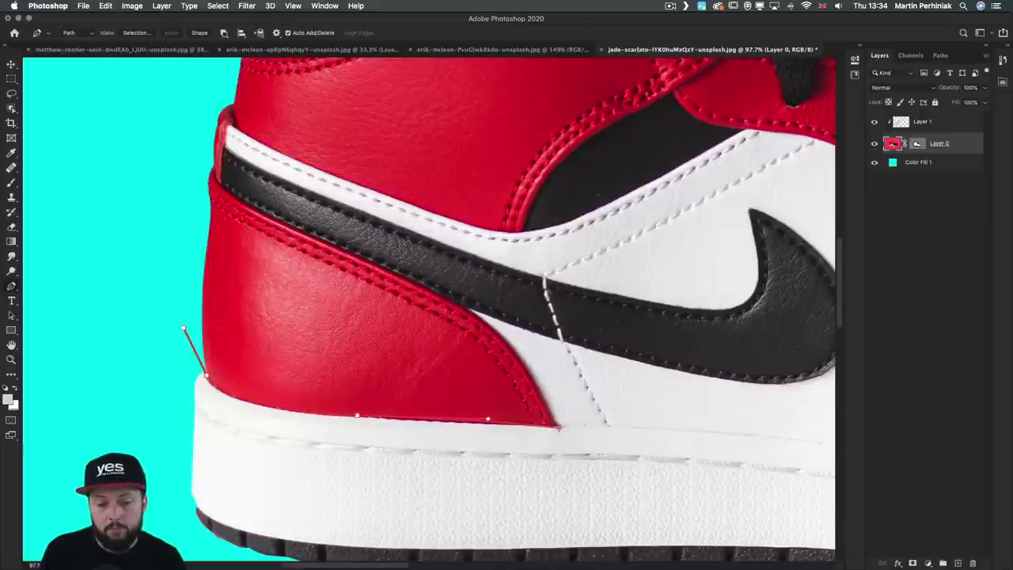
Continue the path along the heel panel's curved upper edge, close it outside the shoe and convert it to a selection
click(530, 372)
drag(344, 248, 319, 236)
drag(204, 158, 210, 123)
click(132, 259)
click(183, 327)
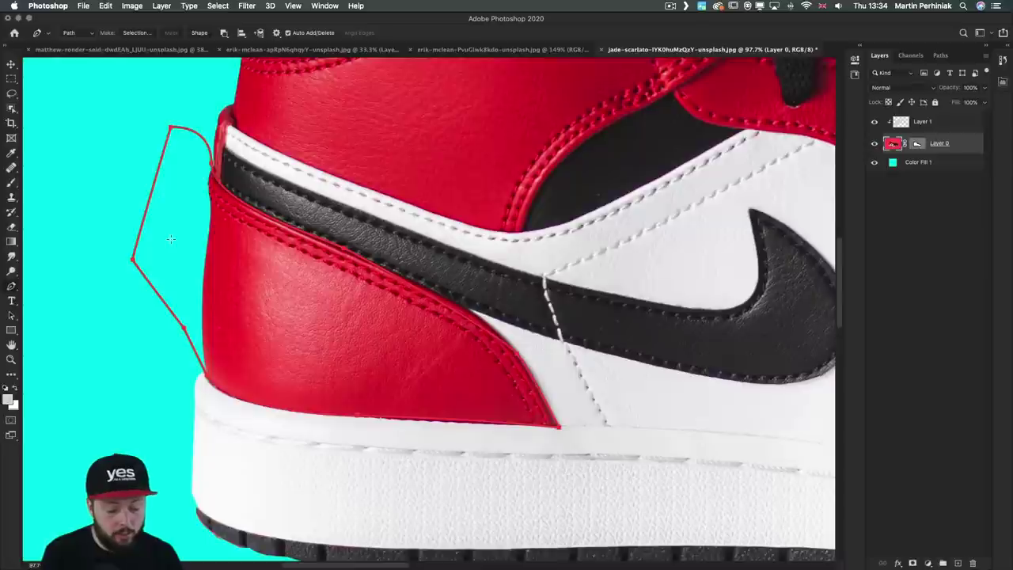
key(super+Return)
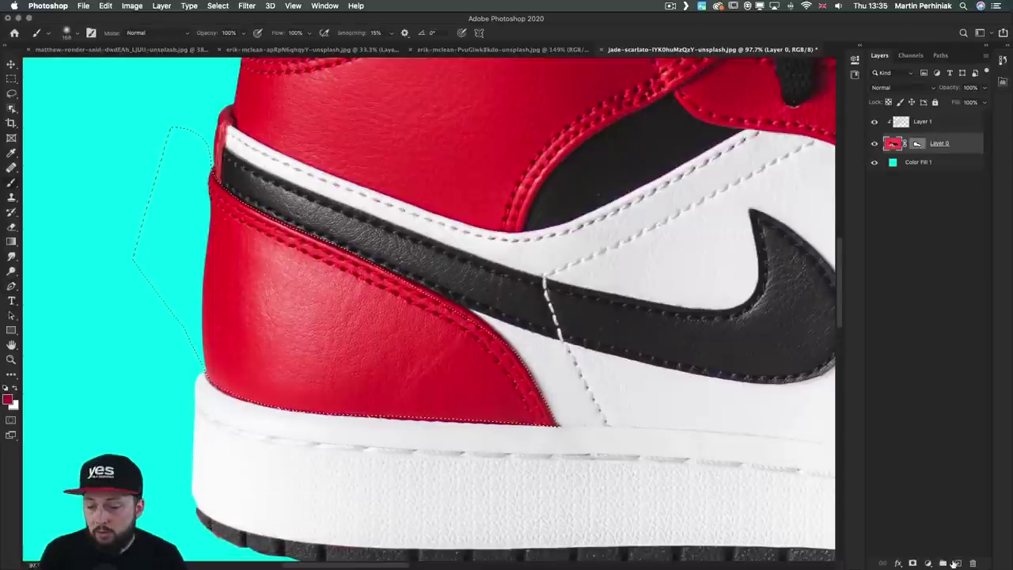
Paint dark red shading along the heel panel's lower edge on a new layer clipped to Layer 0, with 67% opacity
click(955, 563)
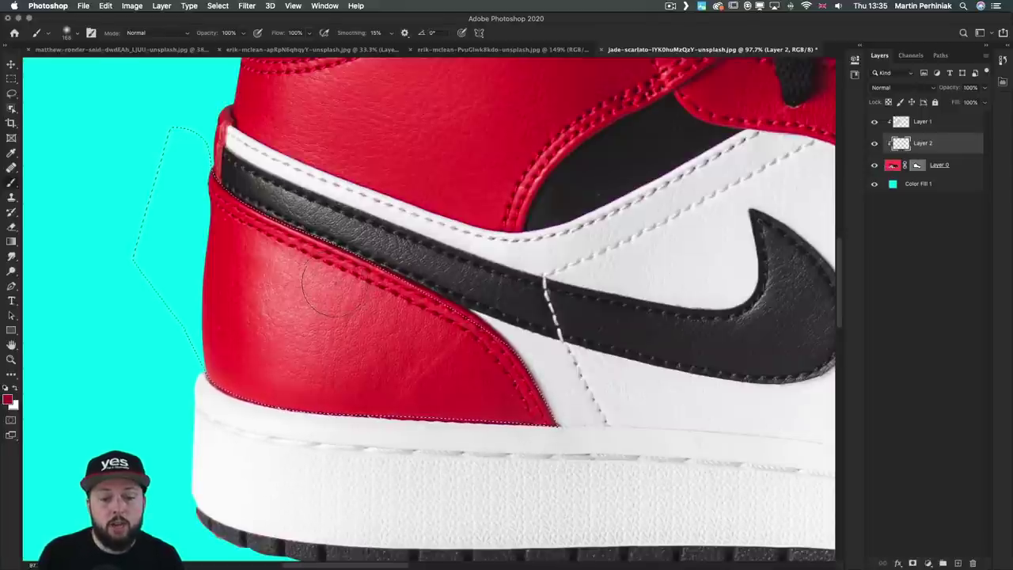
drag(251, 356, 252, 355)
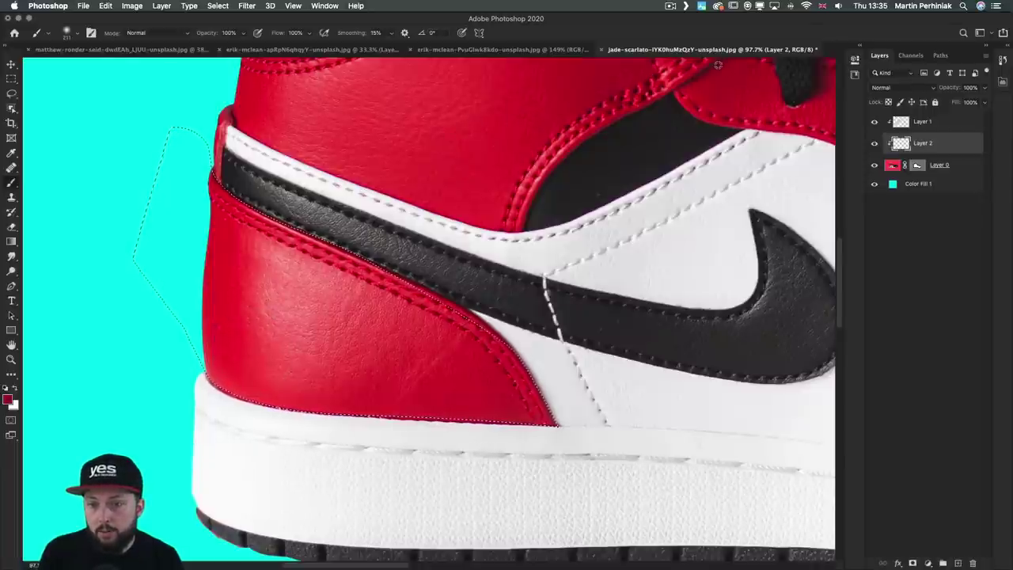
key(])
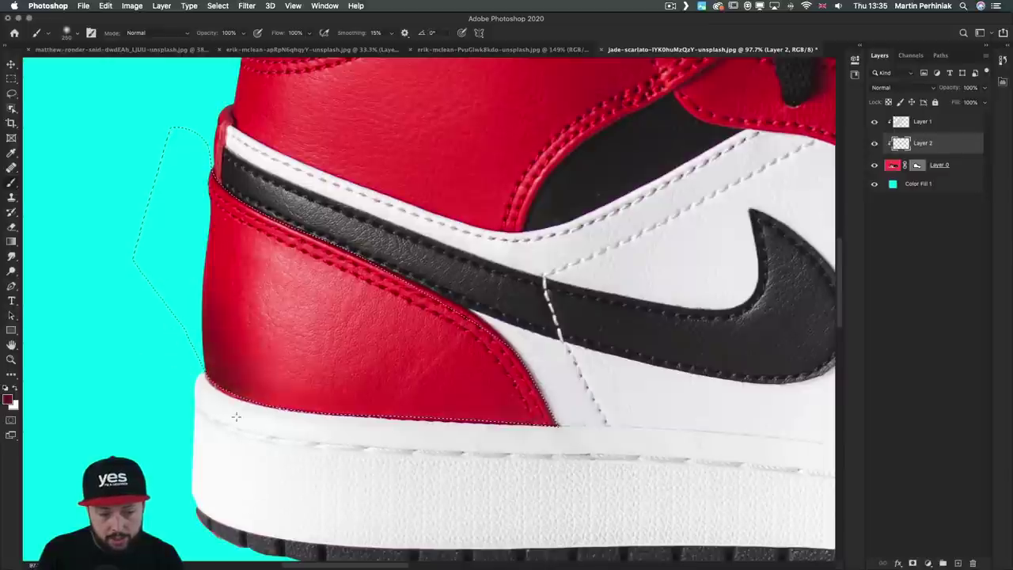
drag(472, 441, 472, 443)
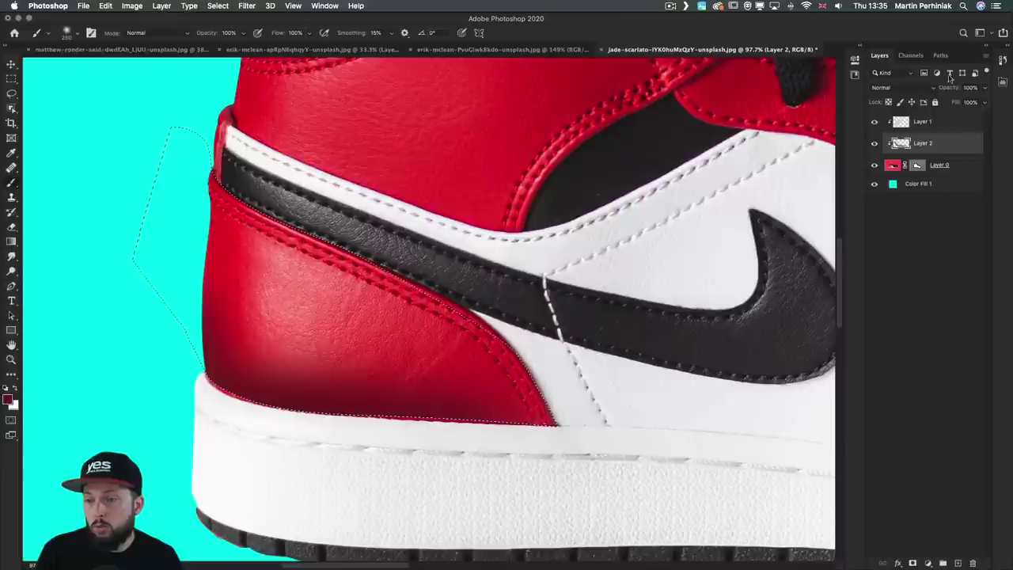
drag(953, 90, 938, 90)
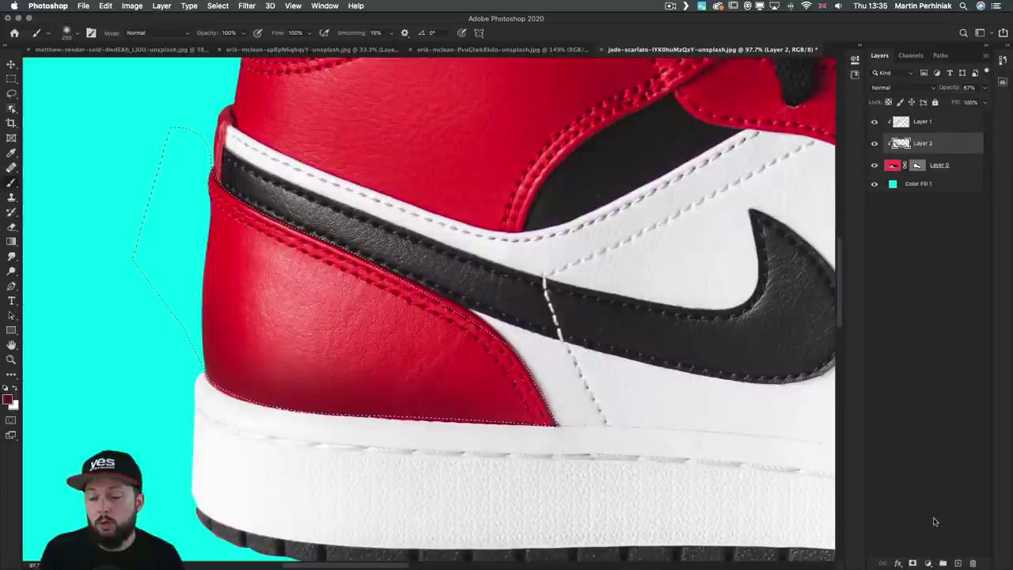
Add a mask to Layer 2 from the heel panel selection and paint more shading on the layer along the panel's lower edge
click(913, 563)
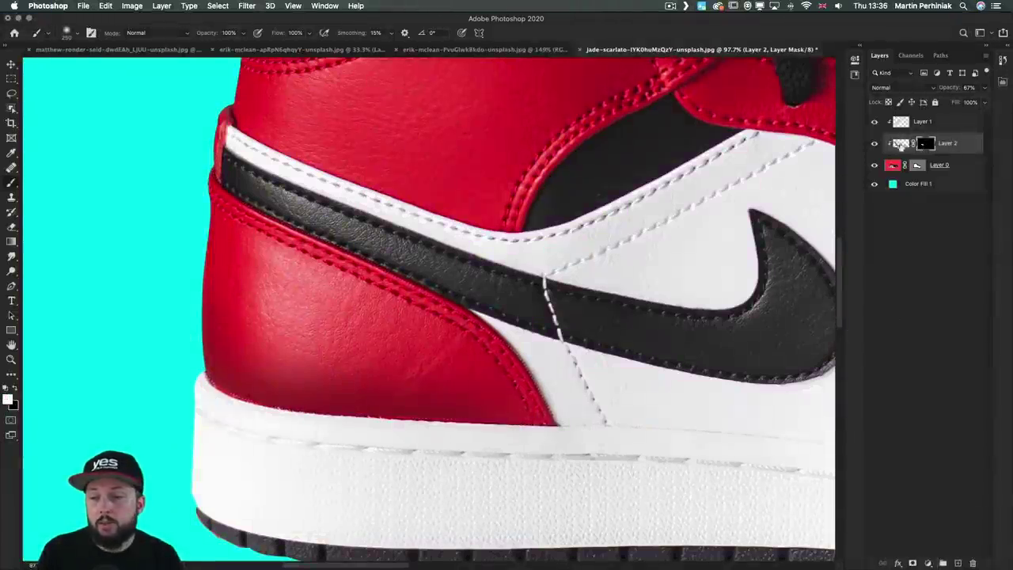
click(901, 144)
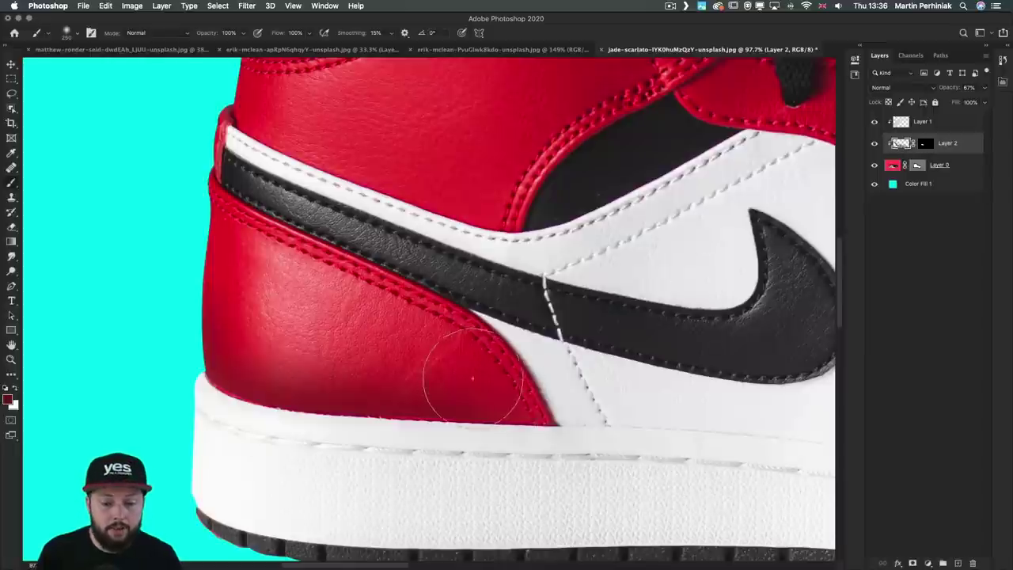
mouse_move(458, 418)
mouse_down()
mouse_move(291, 420)
mouse_move(212, 375)
mouse_move(215, 382)
mouse_up()
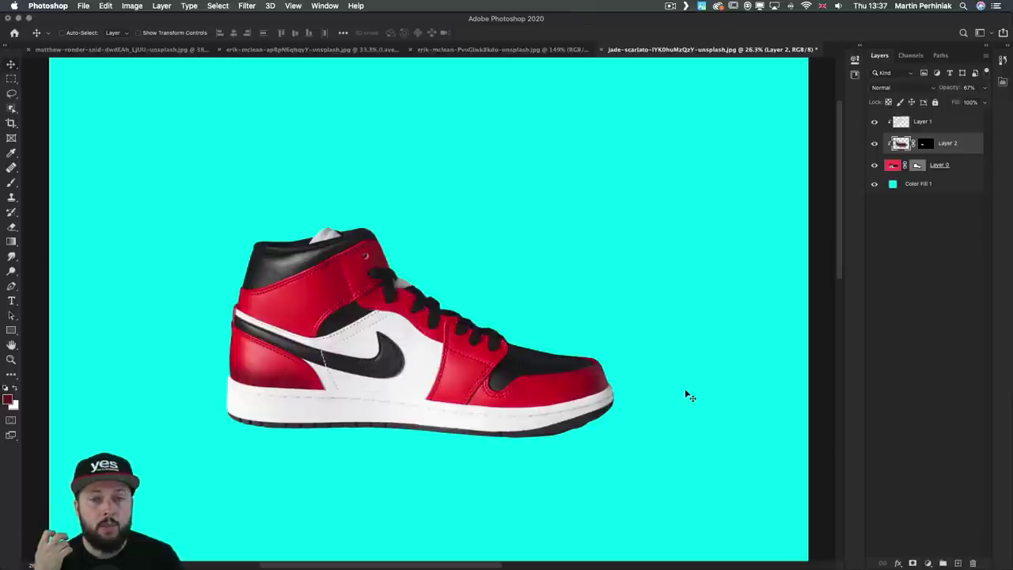
Select Layer 1 and set the Pen tool to Shape mode
key(p)
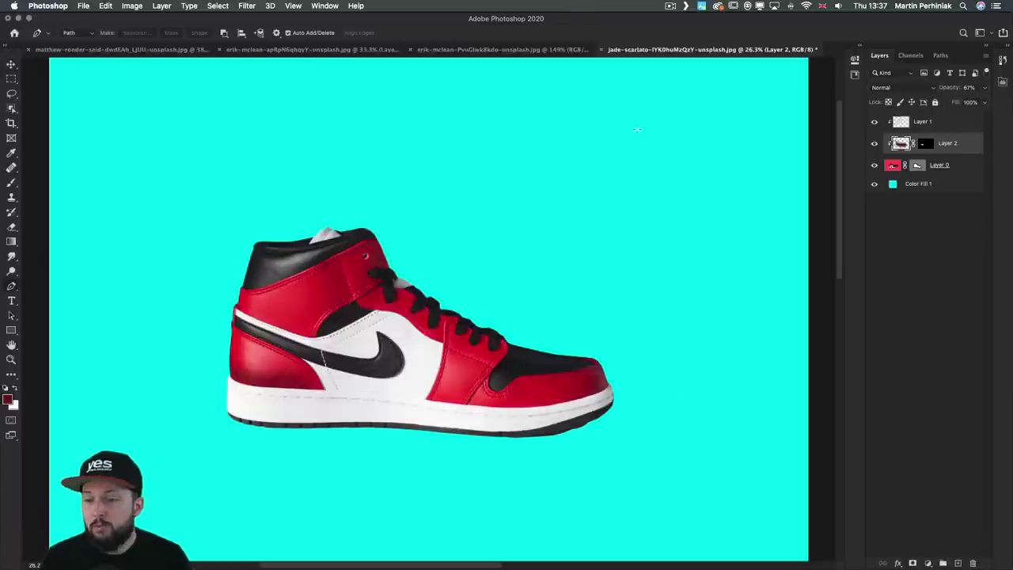
click(926, 122)
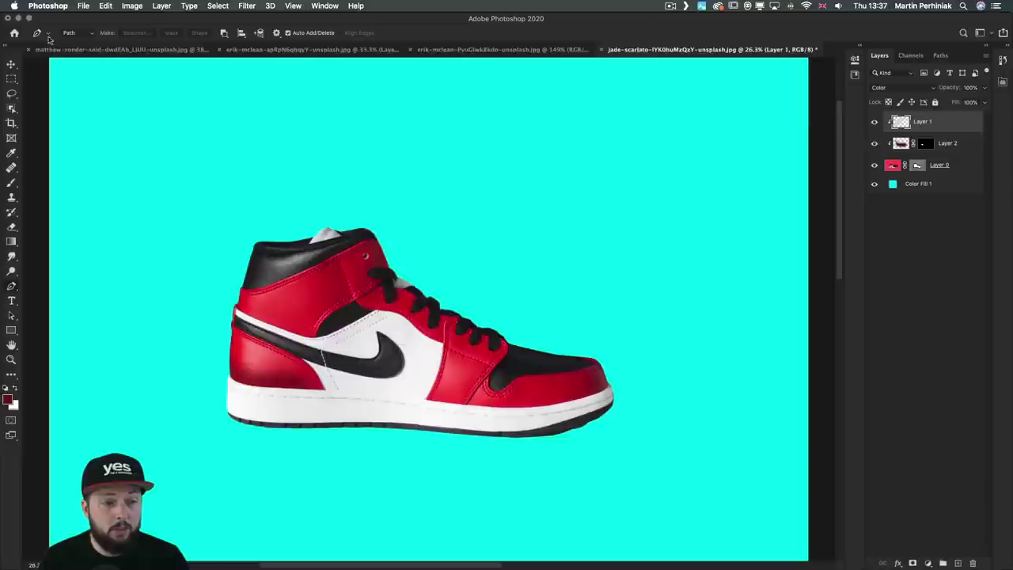
click(72, 36)
click(71, 30)
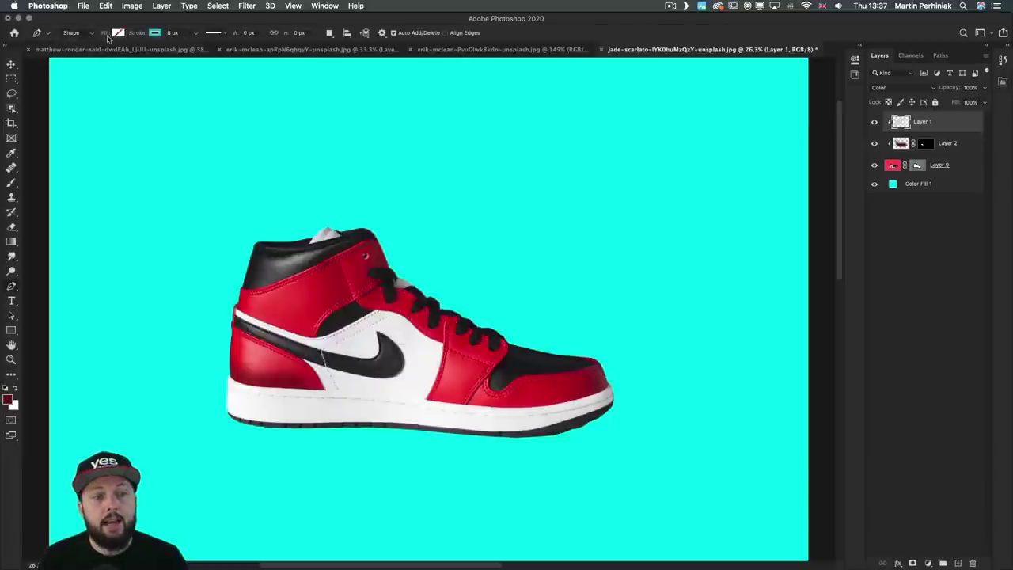
Set the shape stroke to dark red from the recently used colors and give it the dashed line preset
click(156, 33)
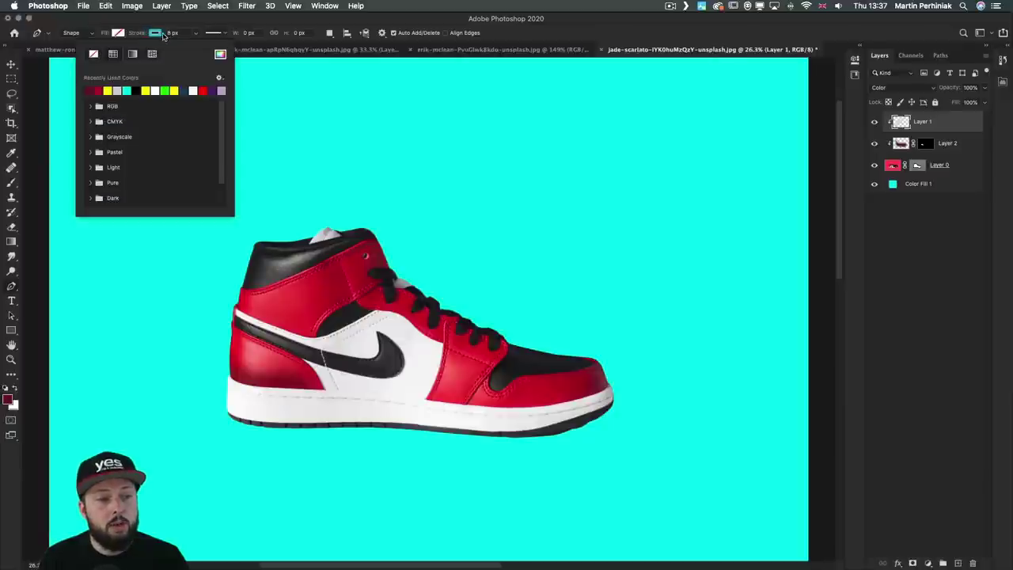
click(95, 90)
click(171, 25)
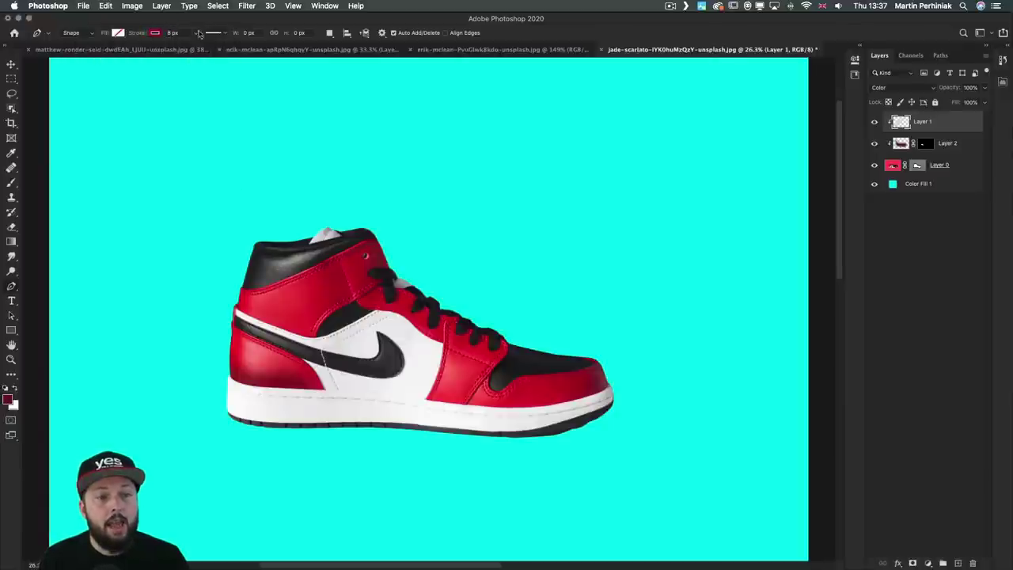
click(225, 35)
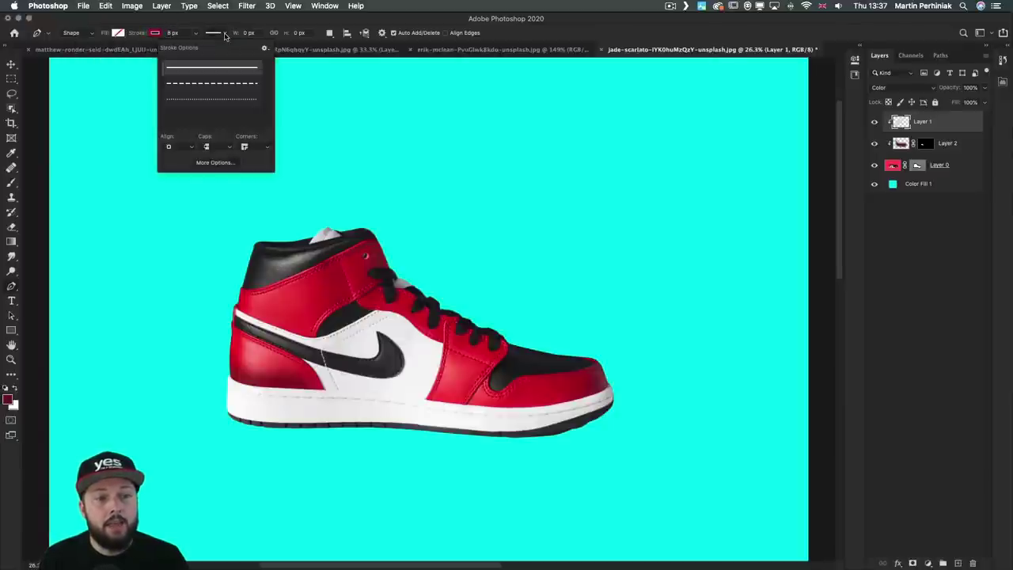
click(190, 84)
click(208, 33)
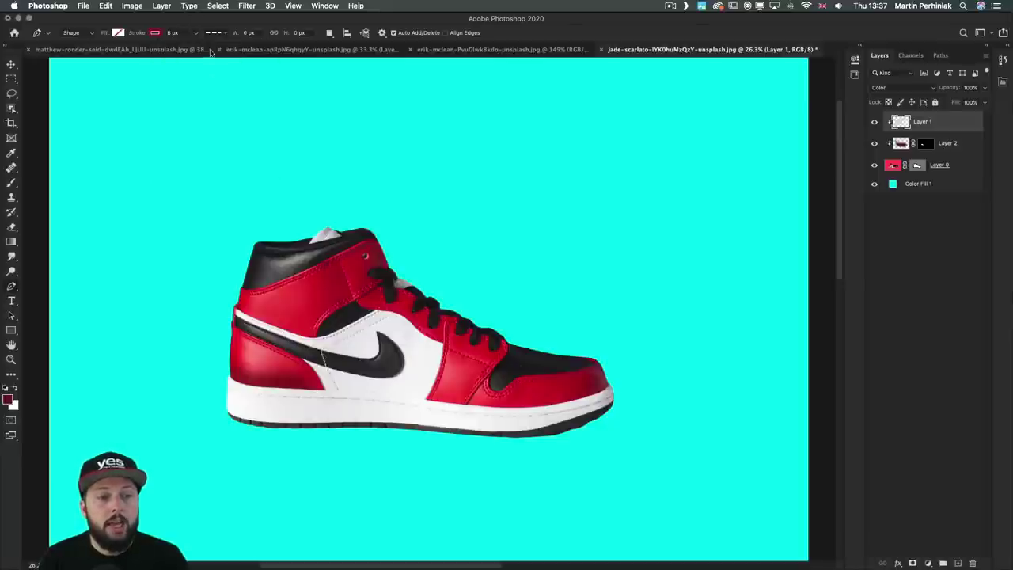
Examine the dash, gap, cap and corner settings in the dashed stroke's advanced options
click(221, 35)
click(213, 162)
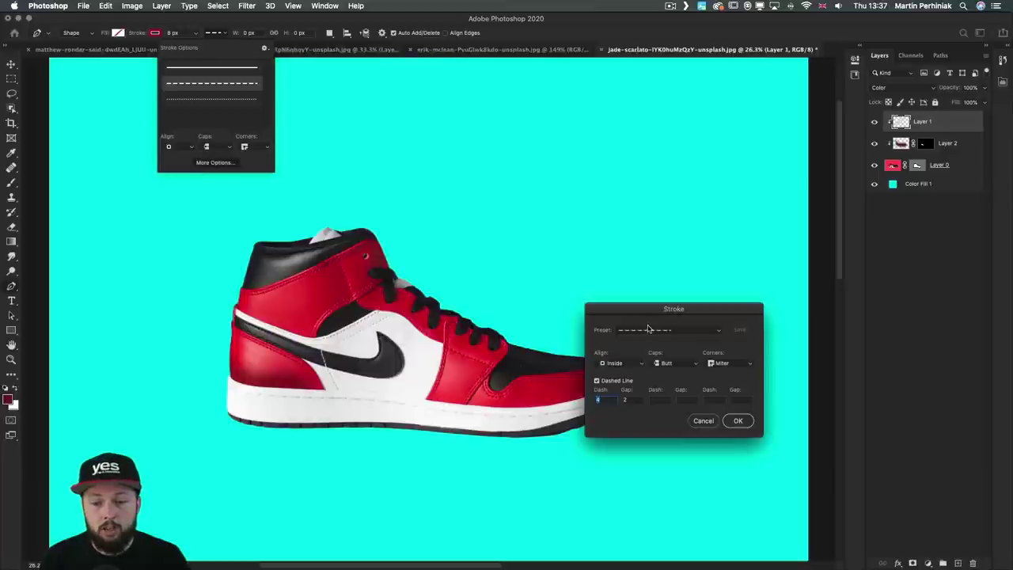
drag(638, 308, 349, 99)
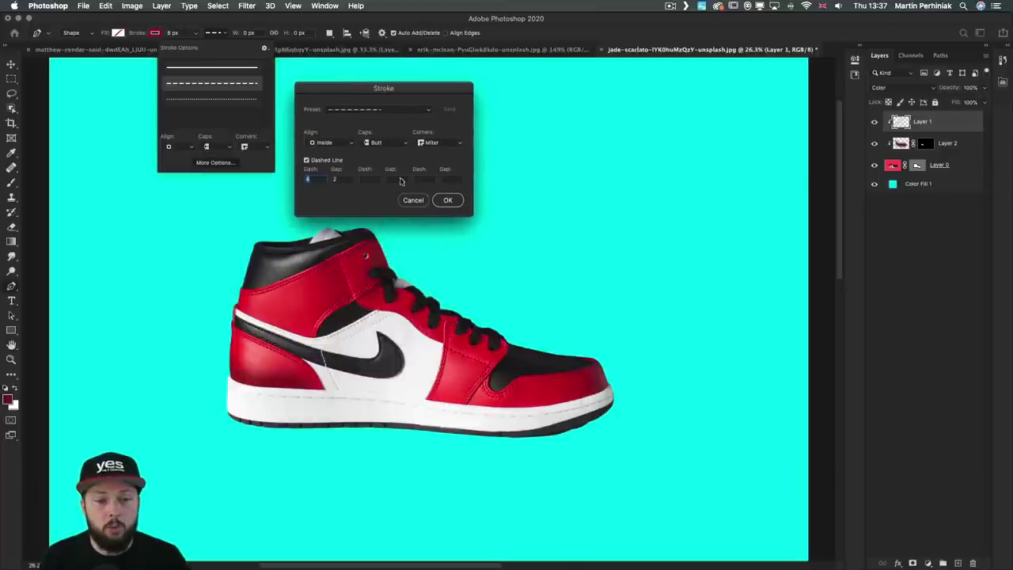
click(419, 205)
click(262, 19)
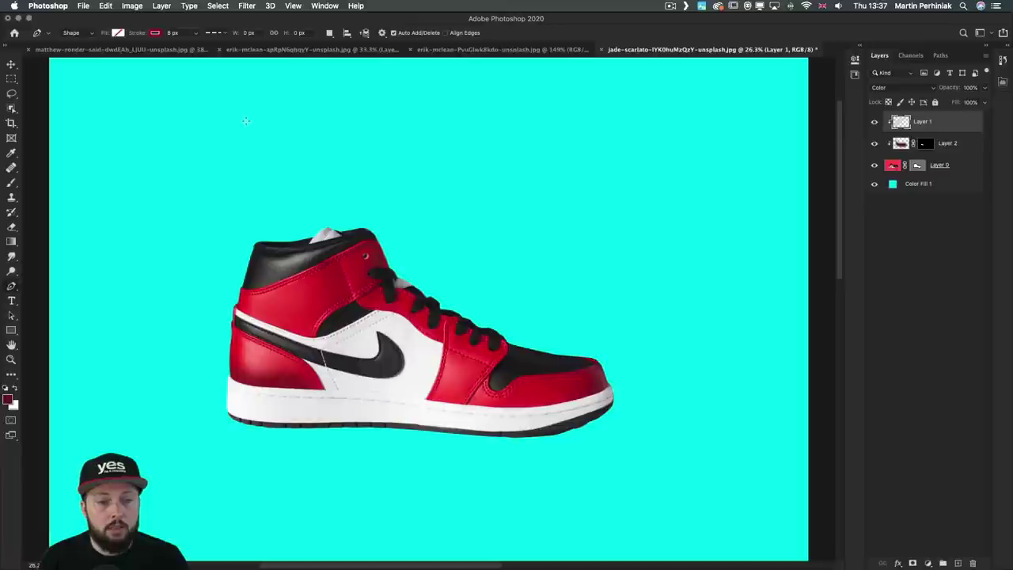
Draw an open five-point dashed line above the sneaker, curved at first and ending in a straight segment, about 2582 px wide and 447 px high
click(246, 120)
drag(334, 127, 356, 148)
drag(445, 149, 454, 144)
click(543, 137)
click(603, 178)
key(v)
key(a)
click(617, 148)
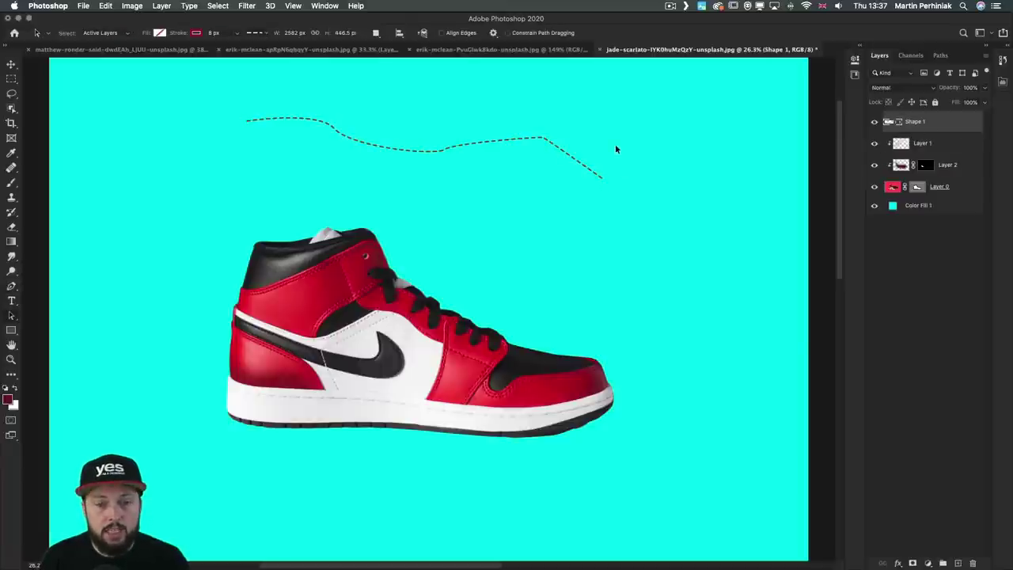
Move the dashed line down closer to the sneaker and reshape it by raising its third and fourth anchor points
key(v)
drag(360, 142, 377, 213)
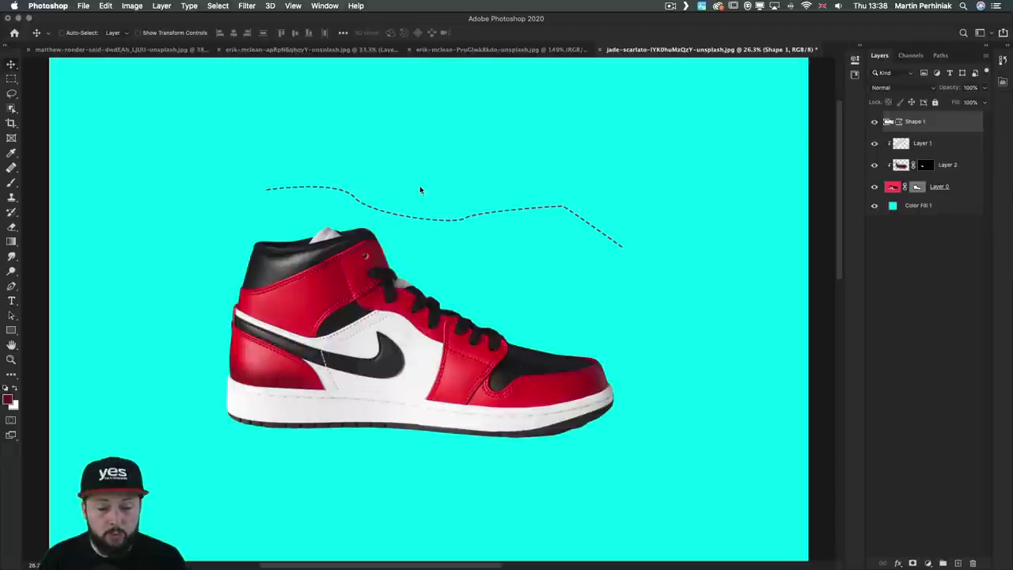
key(a)
key(shift+a)
click(463, 219)
drag(464, 220, 469, 191)
drag(561, 206, 565, 189)
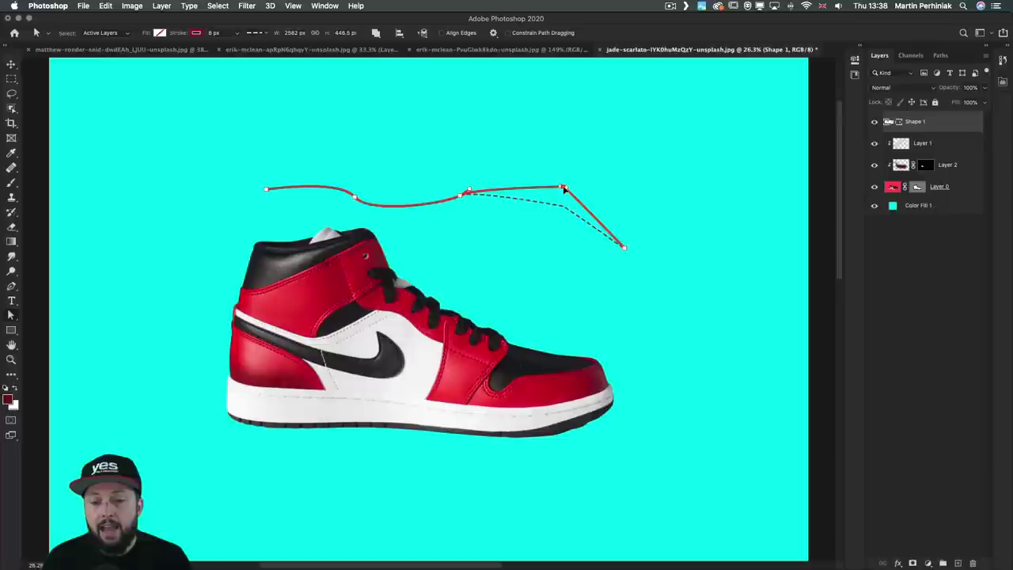
click(525, 261)
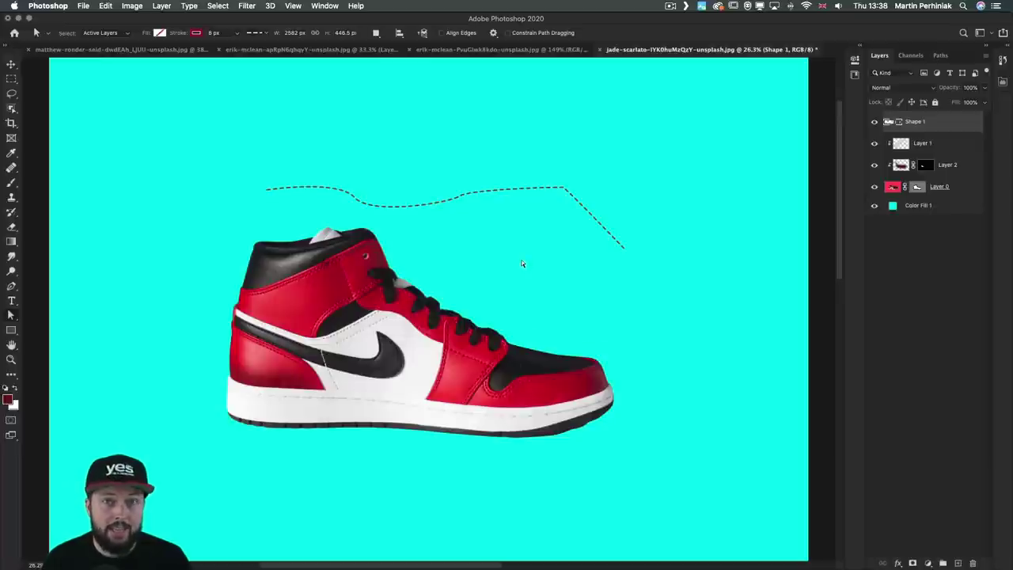